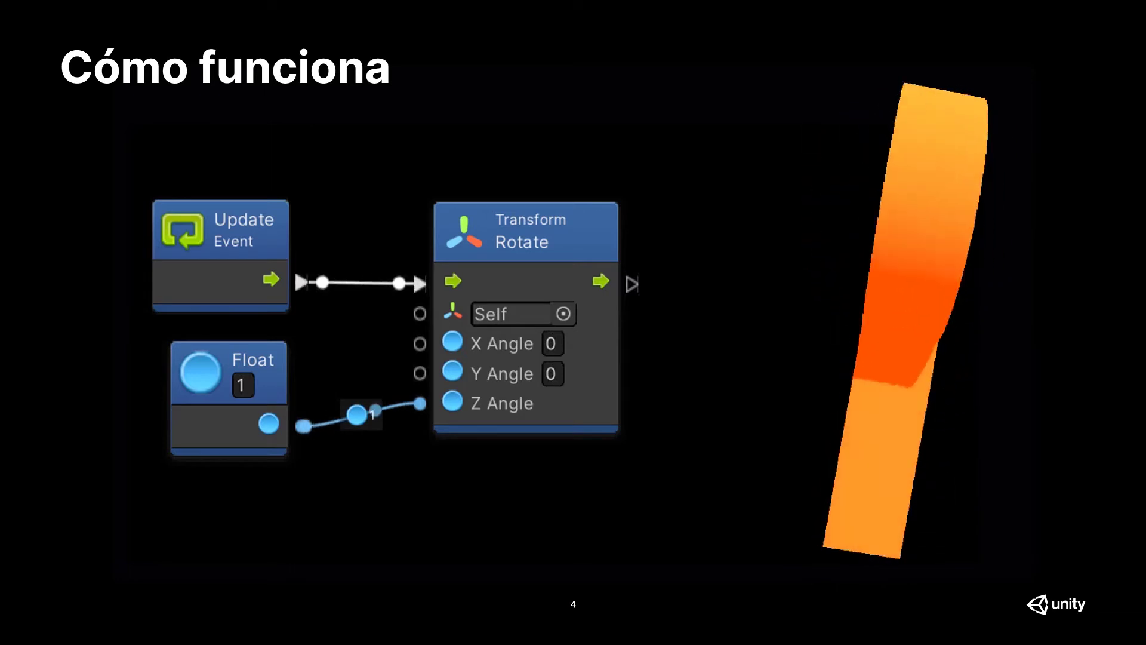
Advance through the Resumen slide to slide 7 on how to get Bolt.
key(Right)
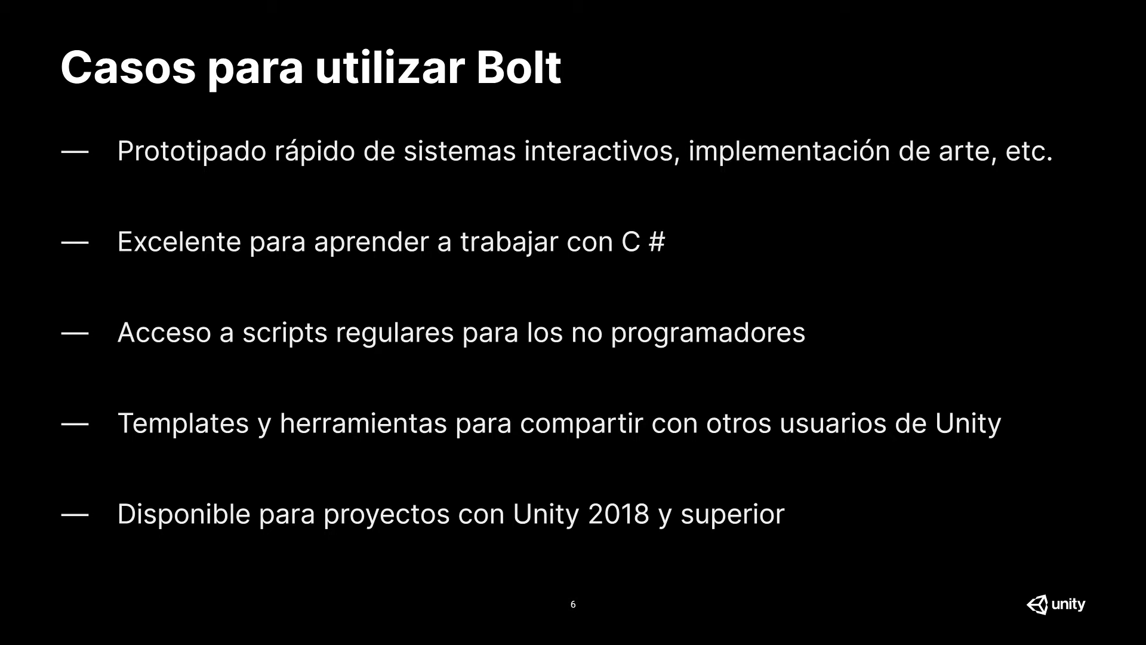
key(Right)
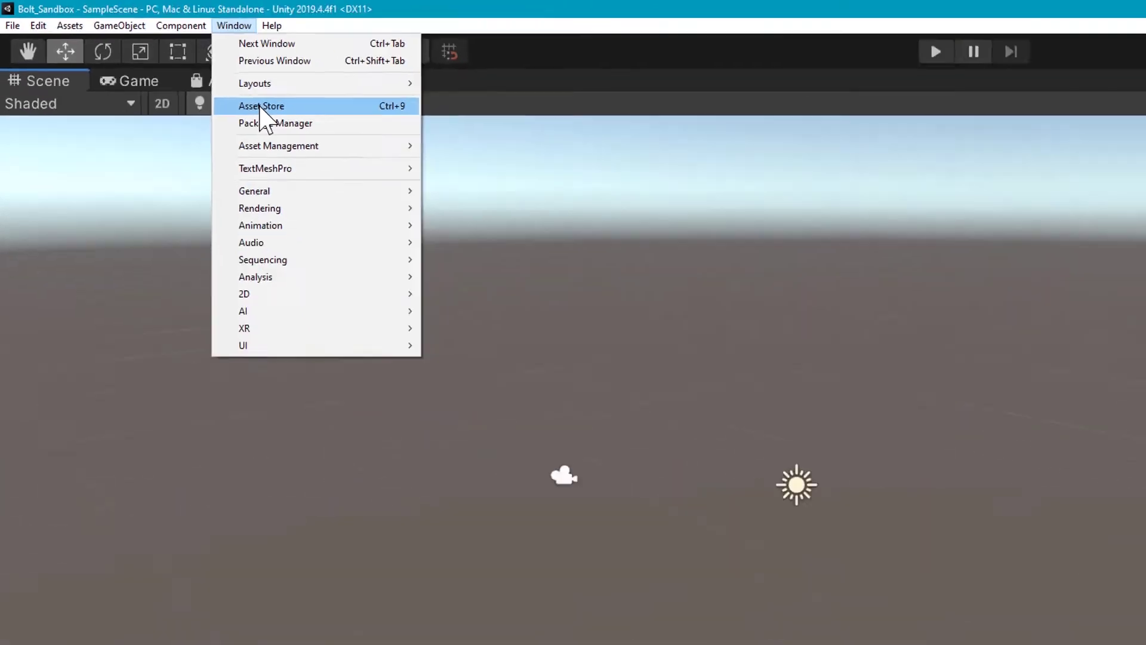
Import all files of the free Bolt package from the Asset Store and add it to My Assets.
click(456, 187)
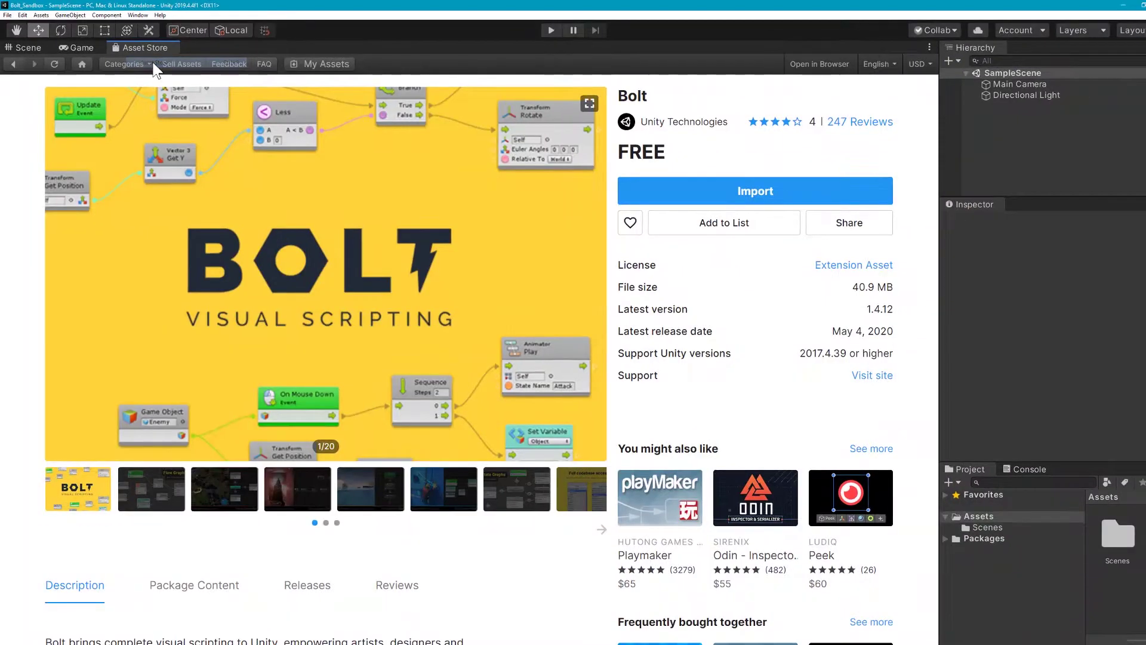
click(798, 190)
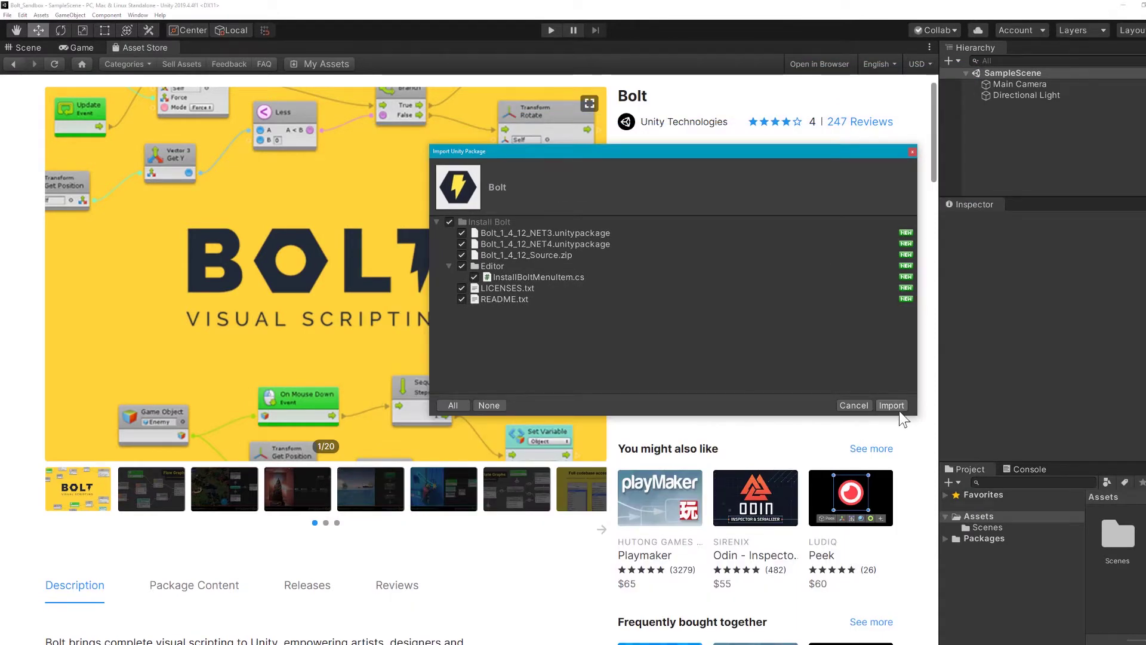
click(895, 407)
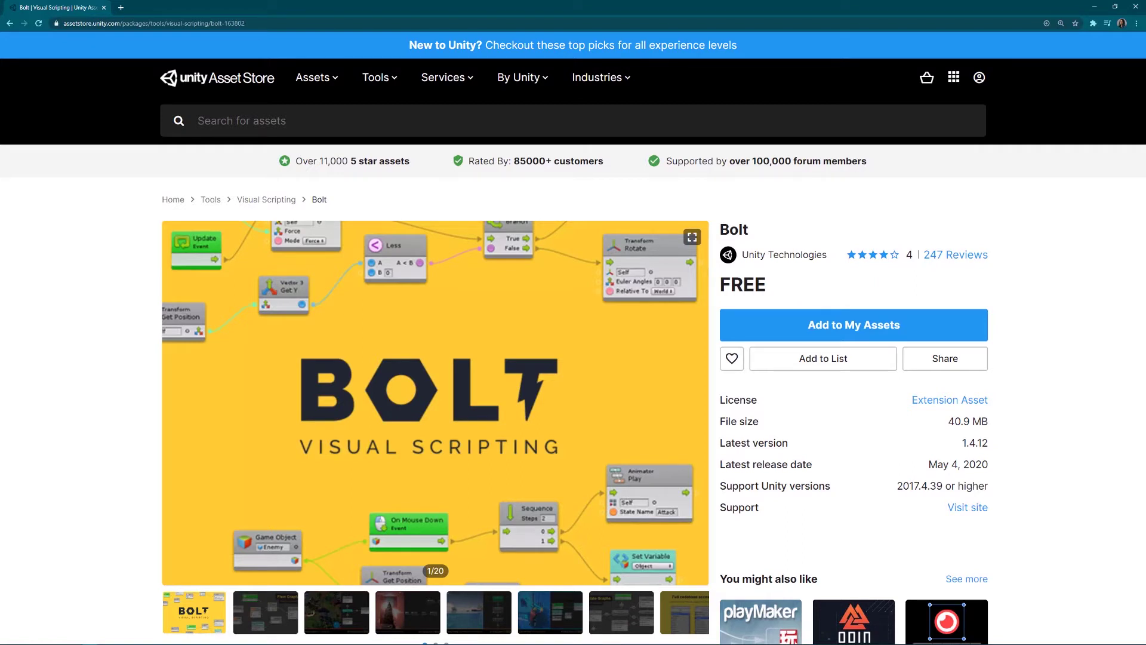
click(911, 326)
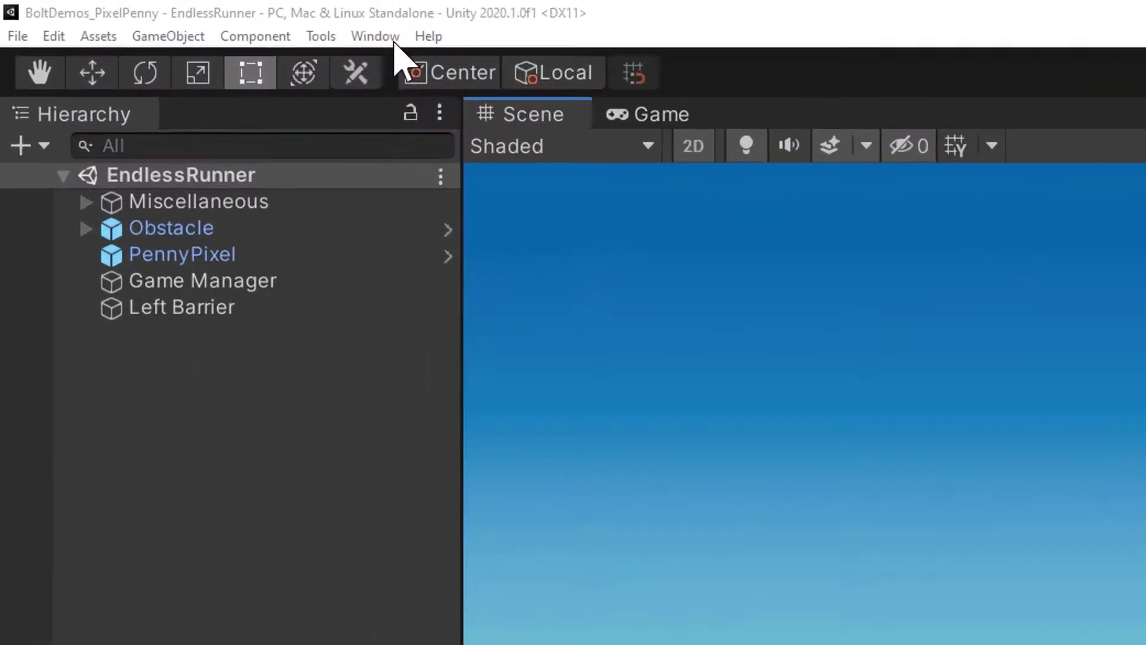
click(391, 39)
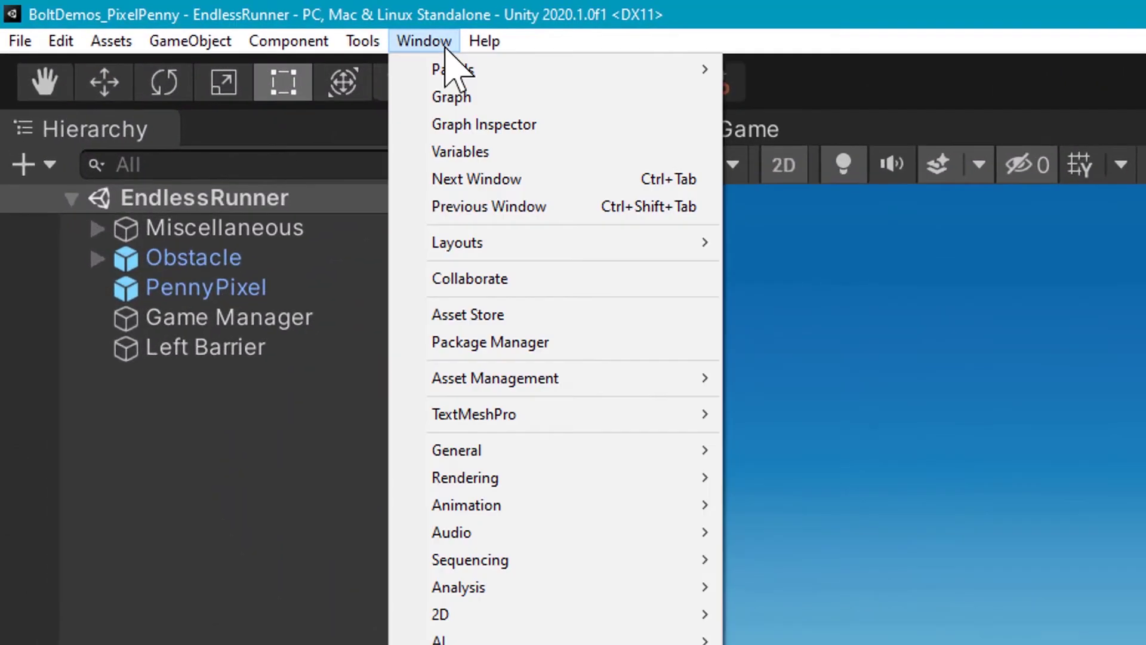
Install Bolt 1.4.12 through the Package Manager so its Setup Wizard appears.
click(579, 345)
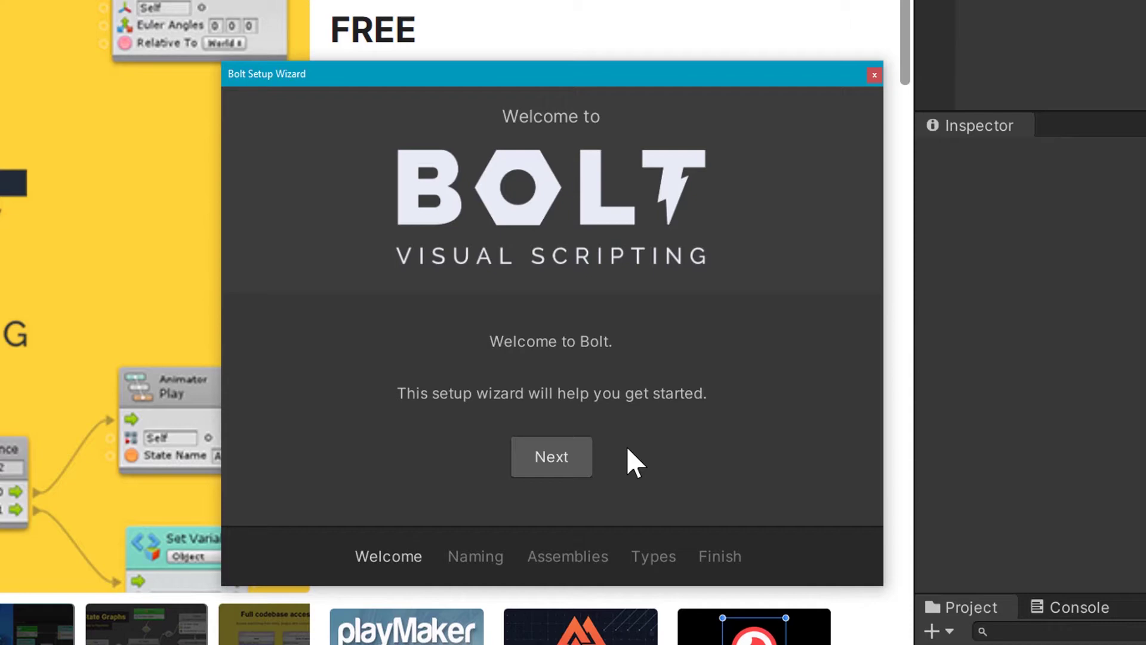
Run the Bolt Setup Wizard with Human Naming, default assemblies and types, and generate the unit database.
click(563, 457)
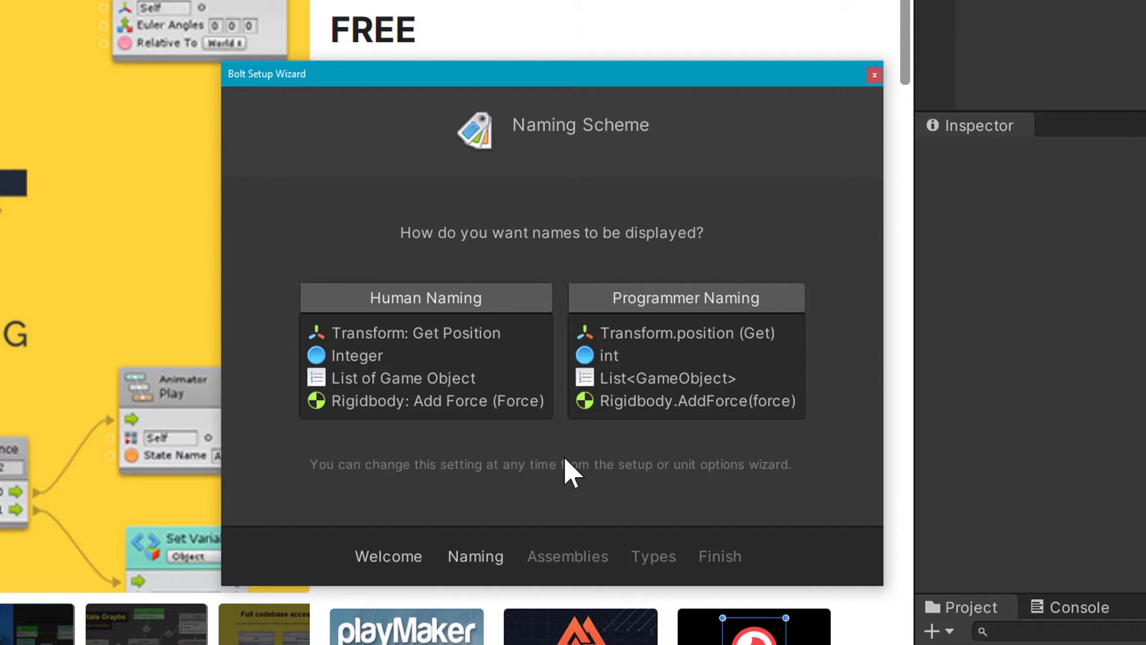
click(496, 308)
scroll(770, 315, down, 2)
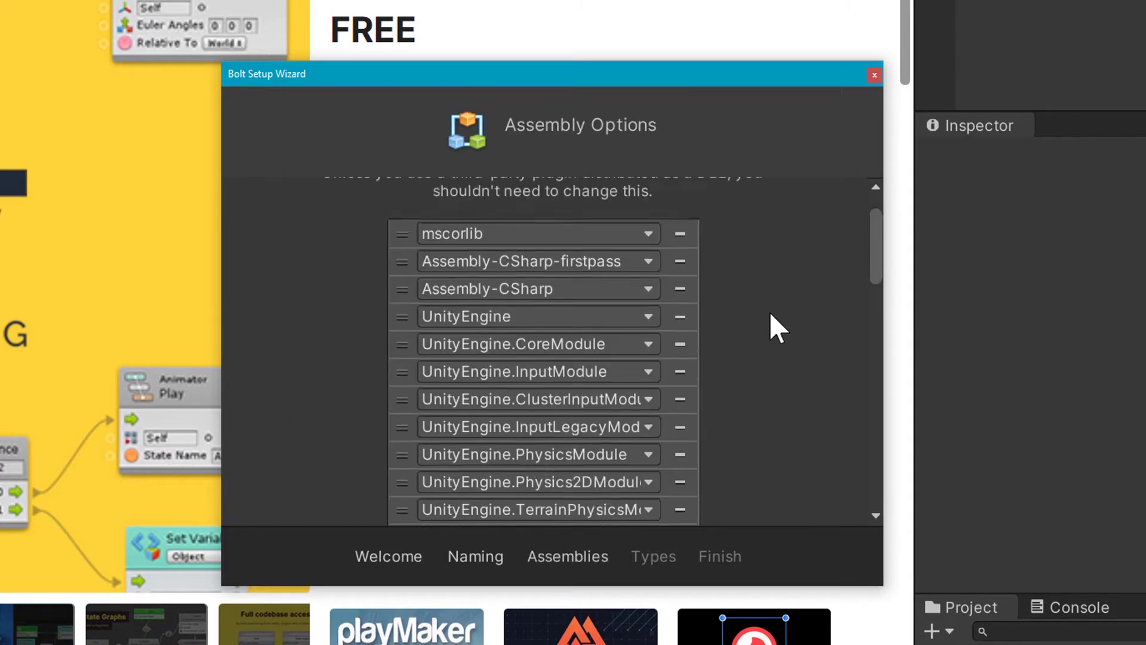
scroll(770, 315, down, 5)
scroll(770, 315, down, 5)
scroll(770, 315, down, 5)
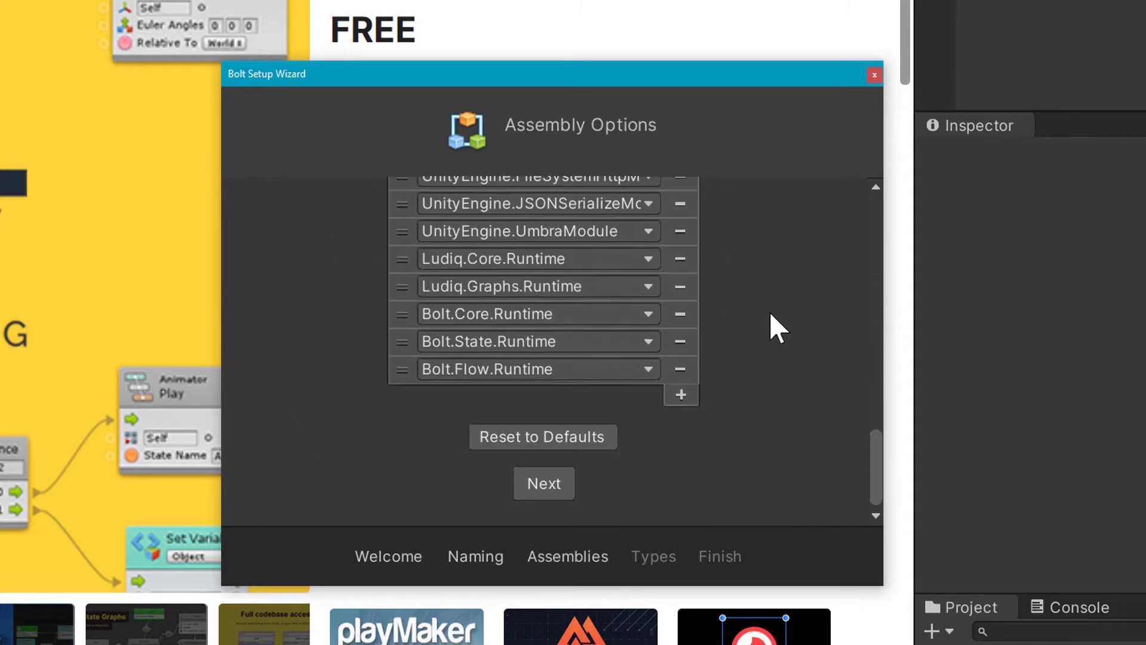
click(570, 486)
scroll(797, 307, down, 5)
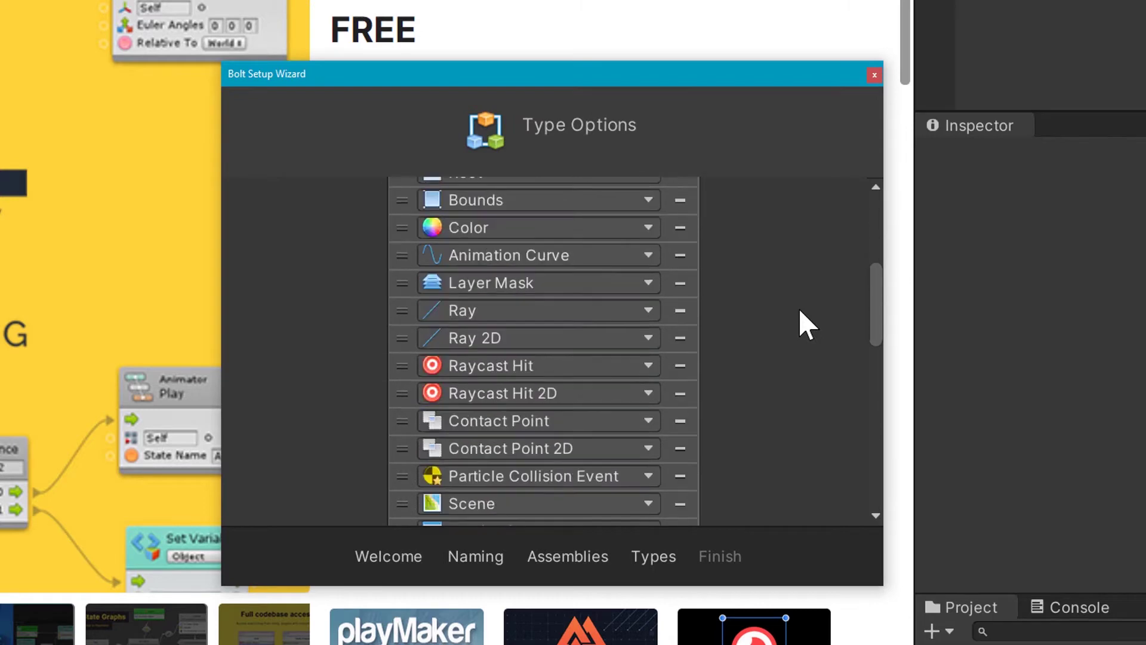
scroll(797, 306, down, 5)
scroll(797, 307, down, 5)
scroll(799, 310, down, 3)
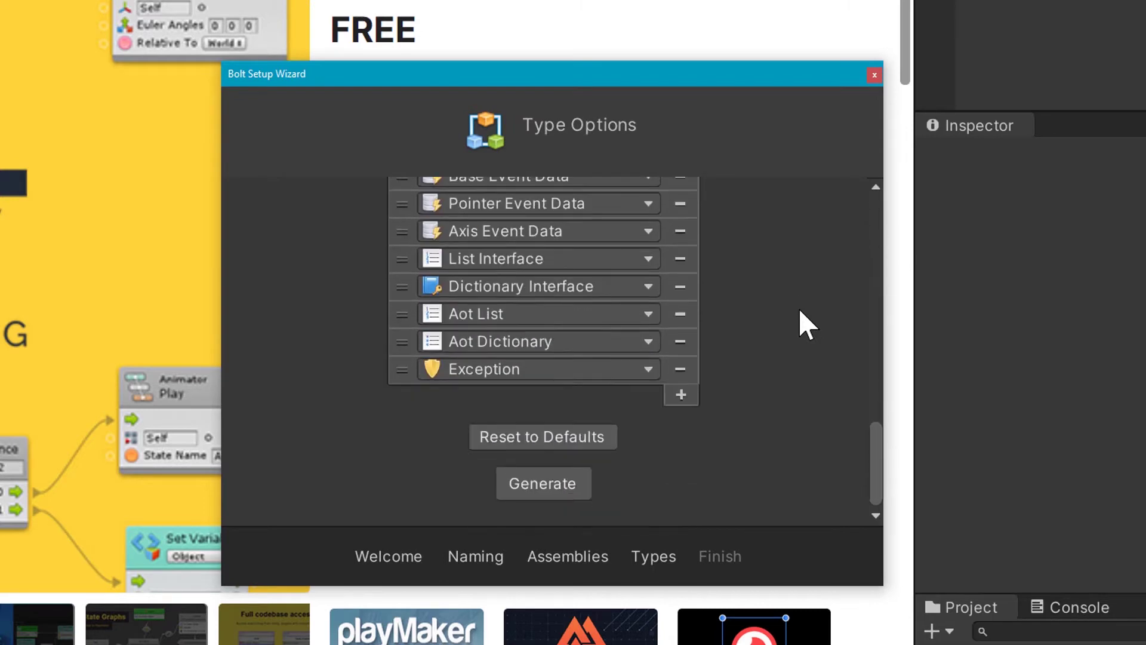
click(586, 483)
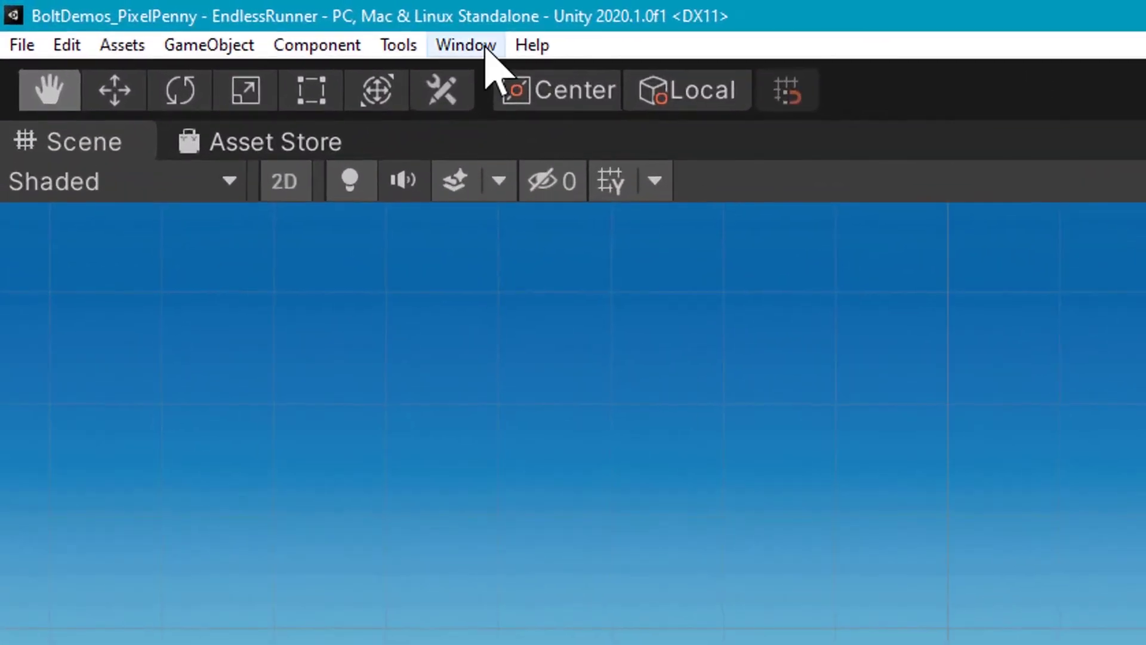
Add Bolt's Graph window and dock it beside the Console.
click(157, 15)
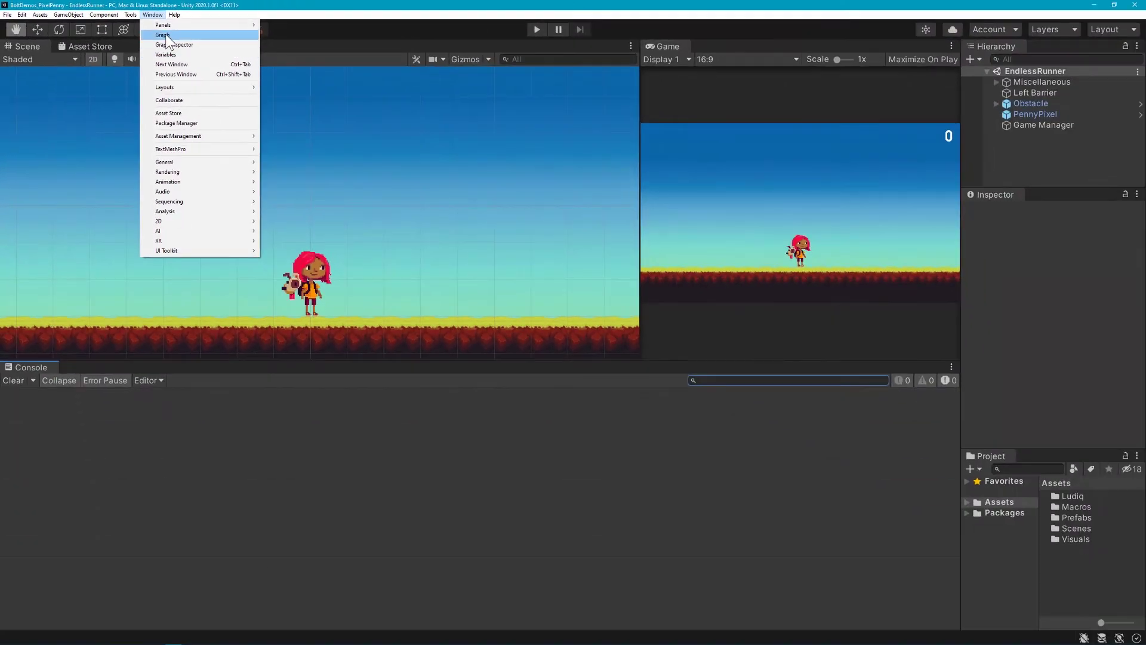
click(166, 36)
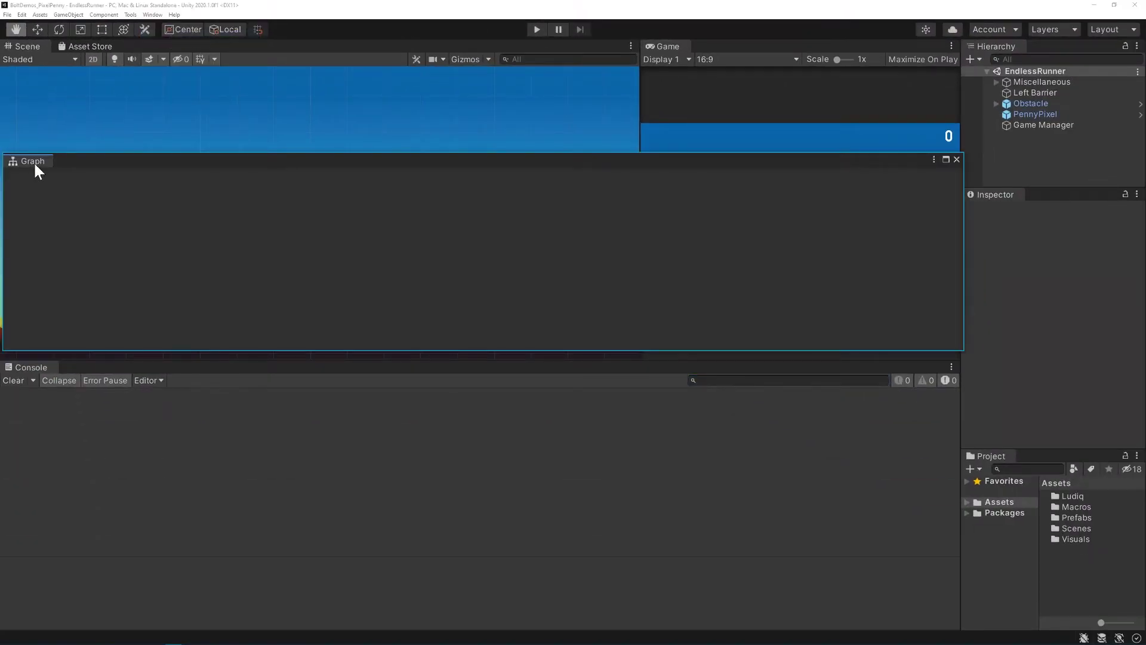
drag(33, 161, 74, 367)
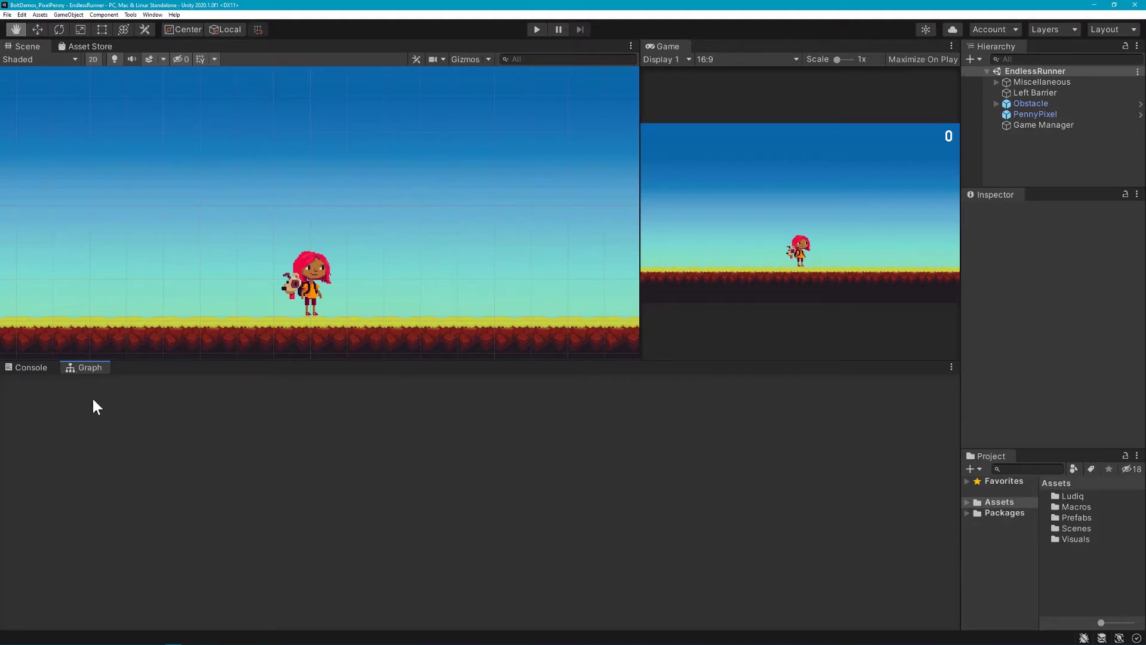
Add the Graph Inspector window and dock it in the bottom-left panel.
click(153, 15)
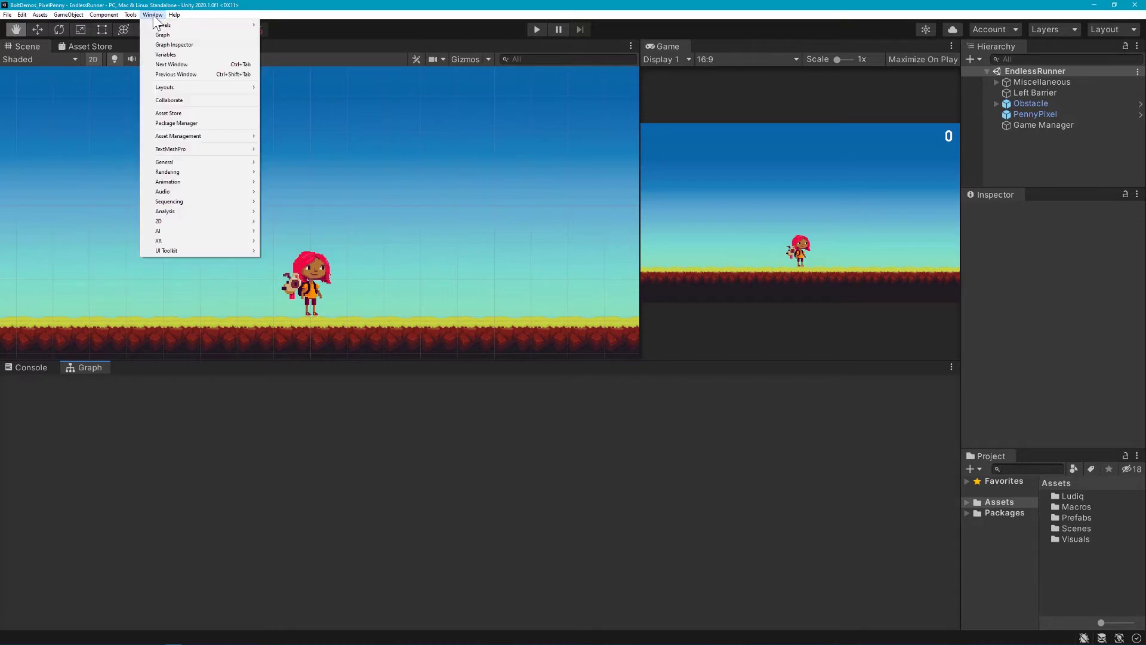
click(167, 45)
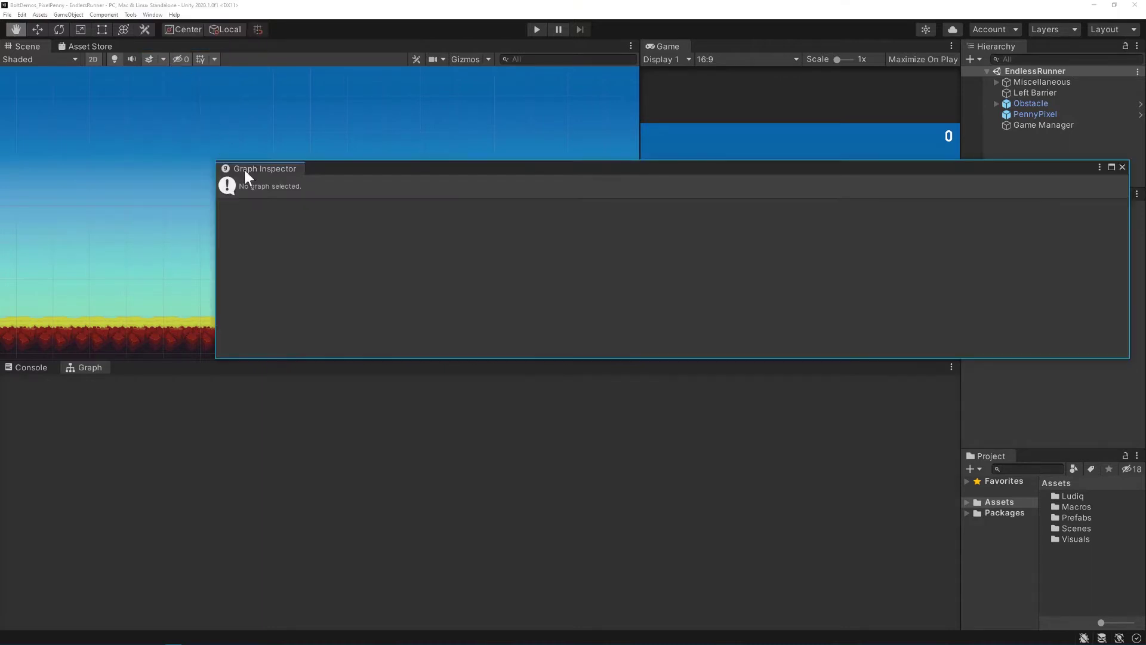
drag(245, 170, 128, 520)
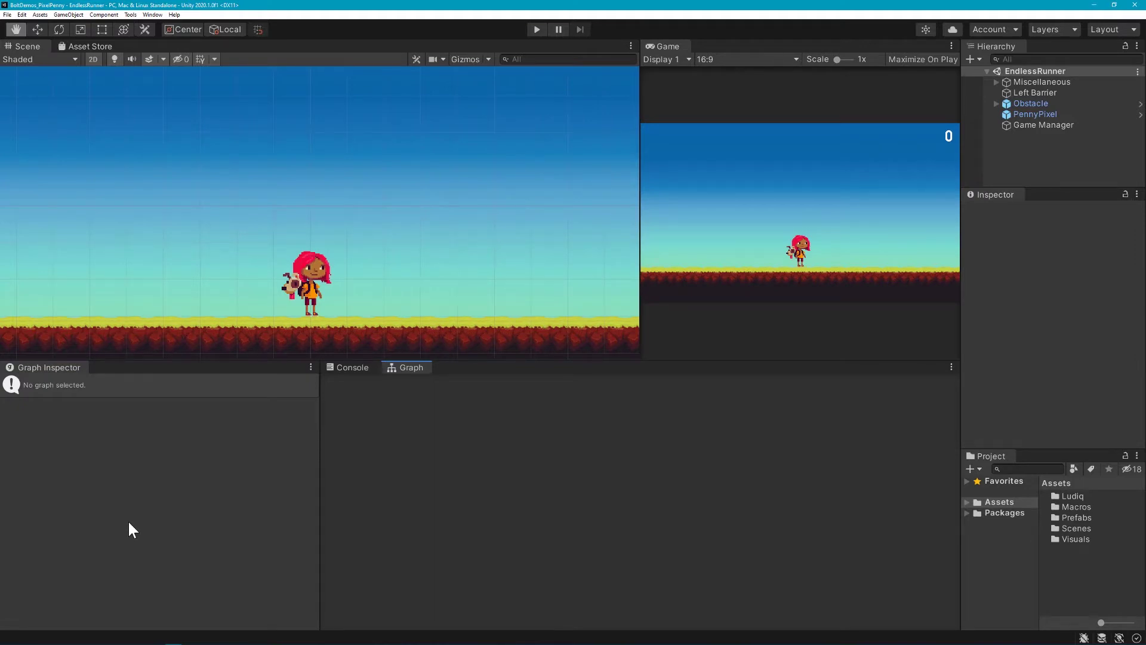
Add Bolt's Variables window docked as a tab beside the Graph Inspector.
click(153, 15)
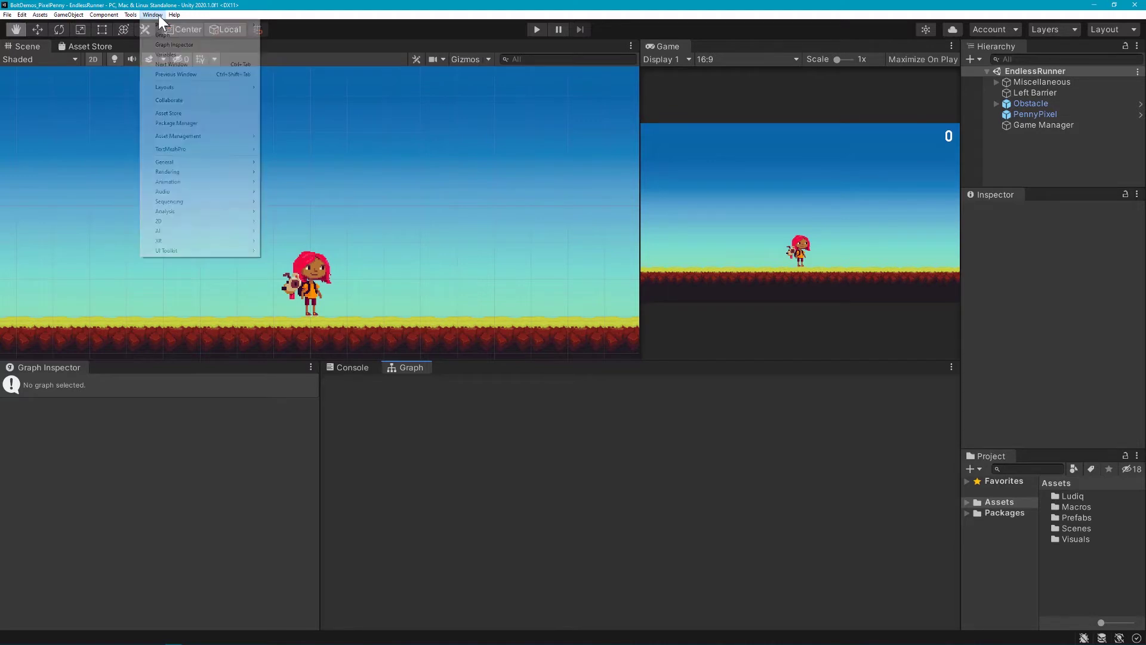
click(207, 55)
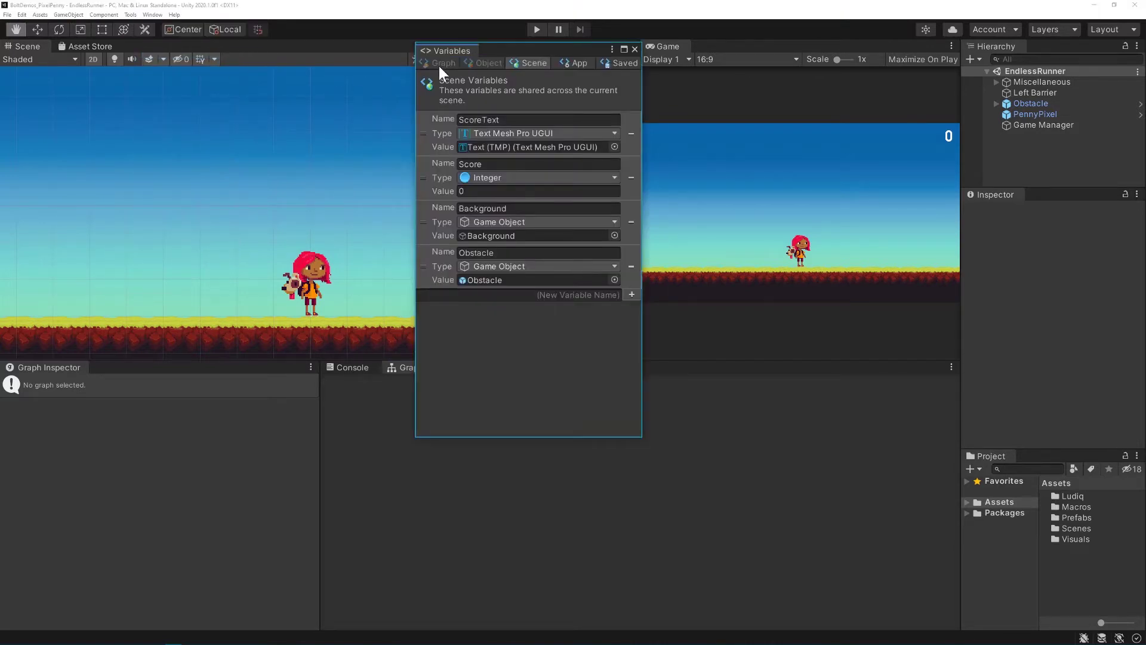
drag(438, 51, 209, 362)
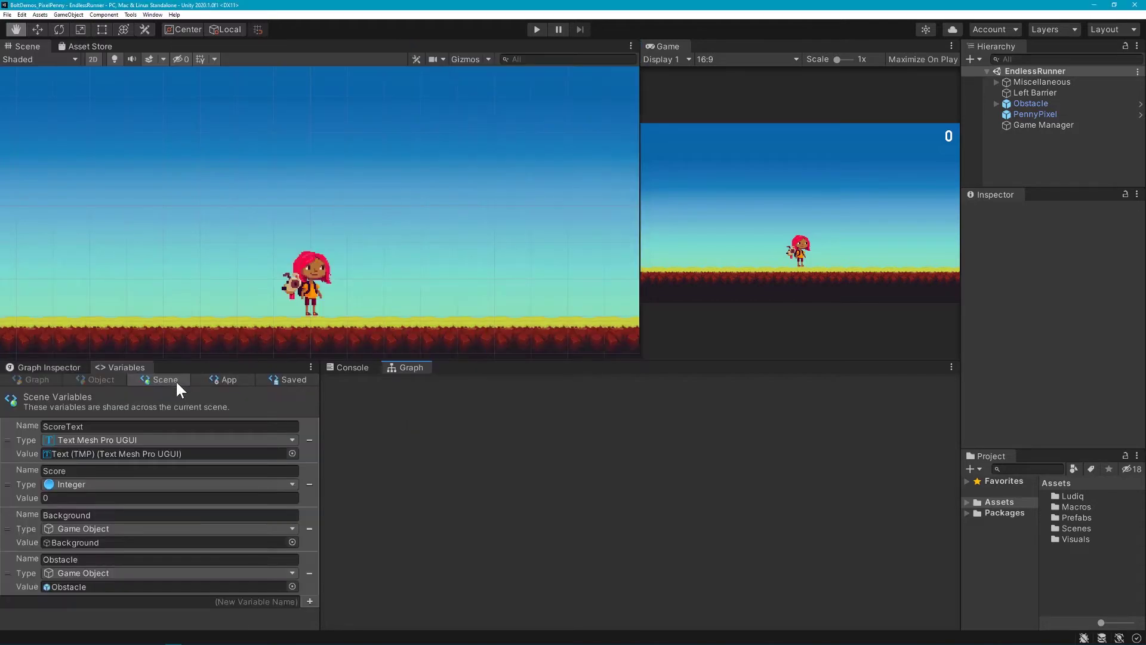
Review the Graph, Object, Scene, App and Saved variable scopes in the Variables panel.
click(57, 384)
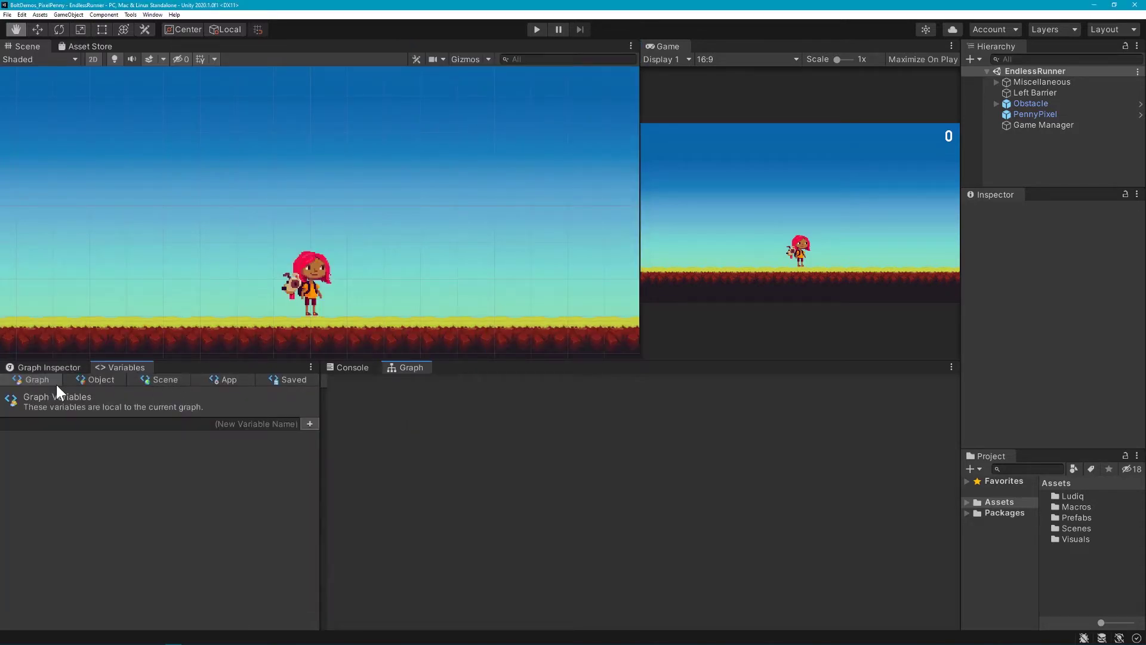
click(88, 385)
click(144, 385)
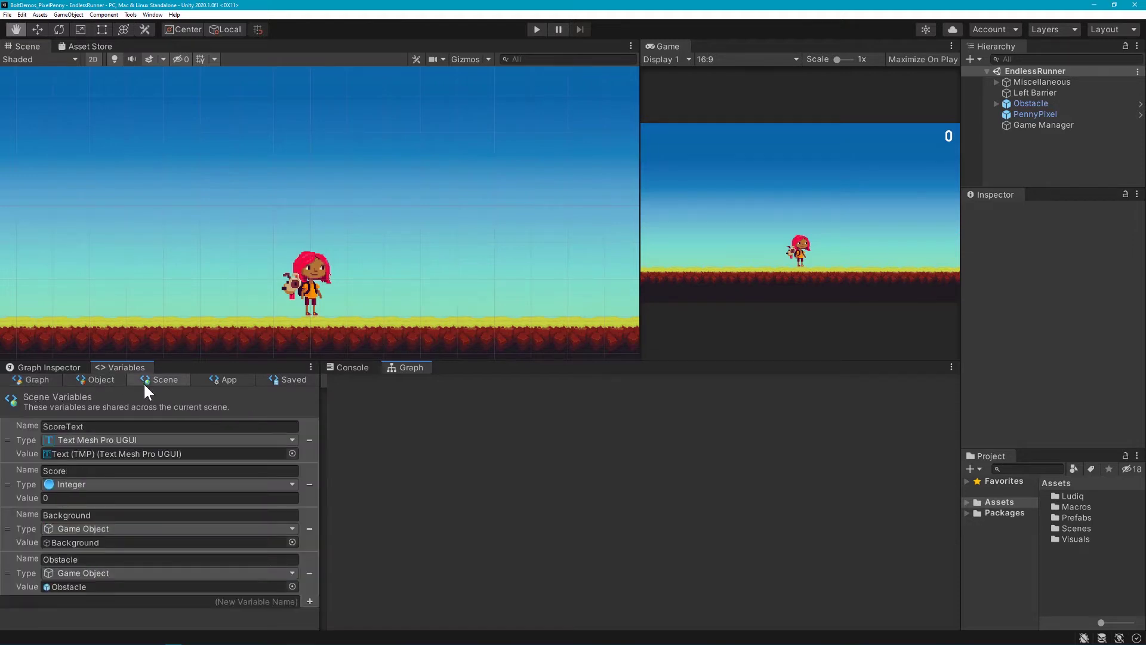
click(219, 384)
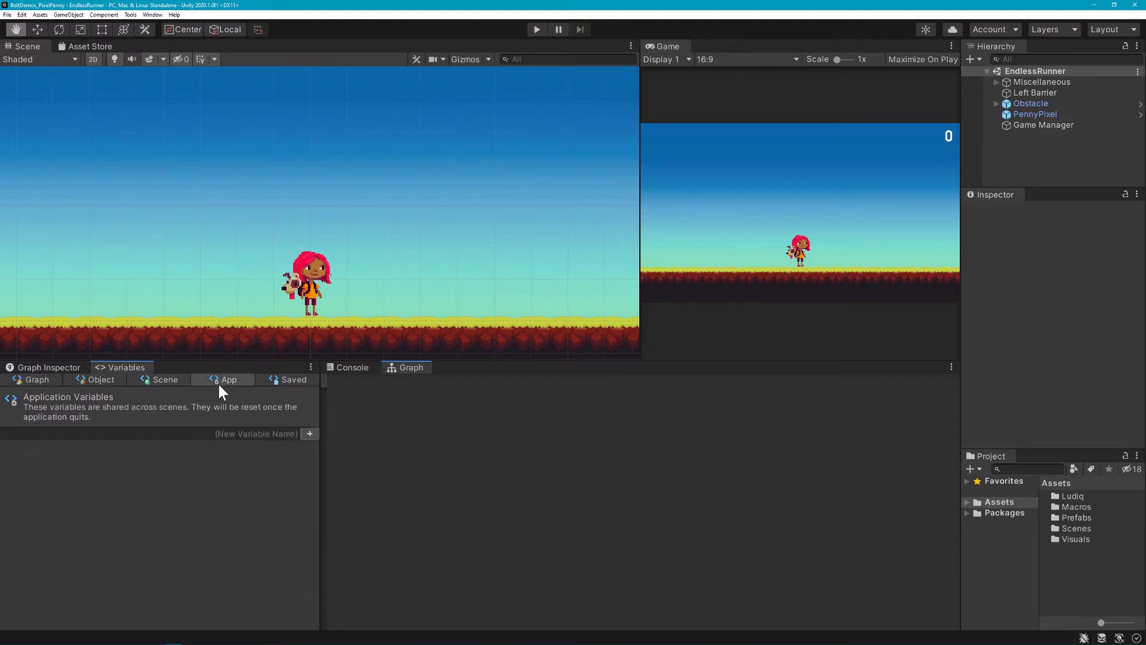
click(292, 381)
click(37, 365)
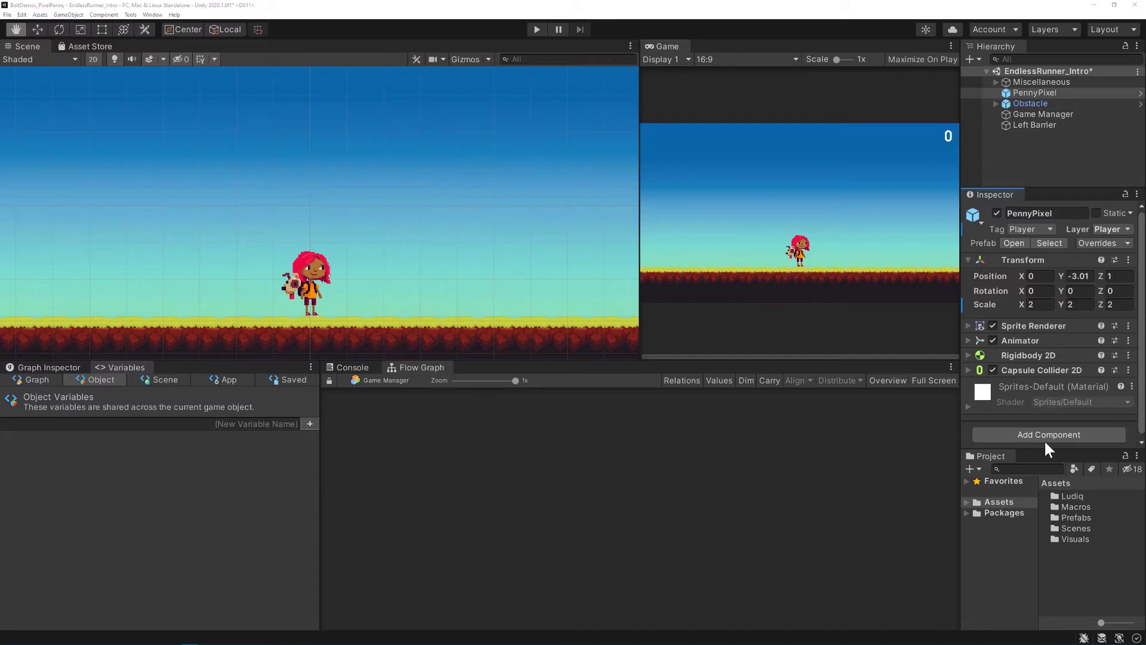
Search 'machin' in Add Component and add a Flow Machine to PennyPixel.
click(1042, 434)
text(machin)
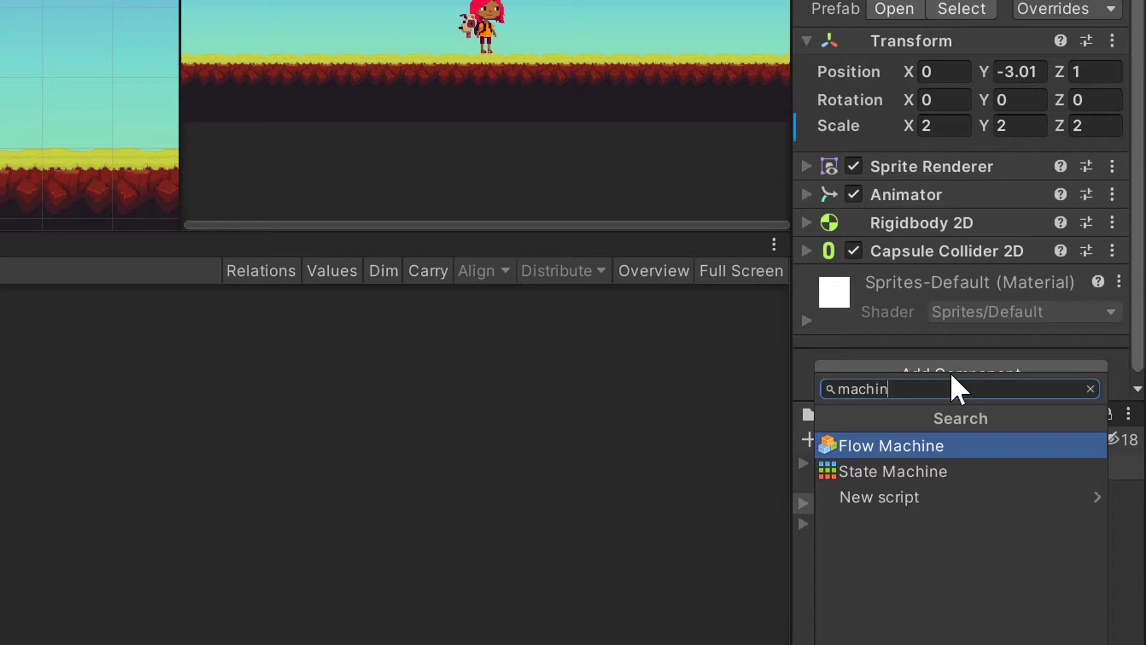
click(957, 445)
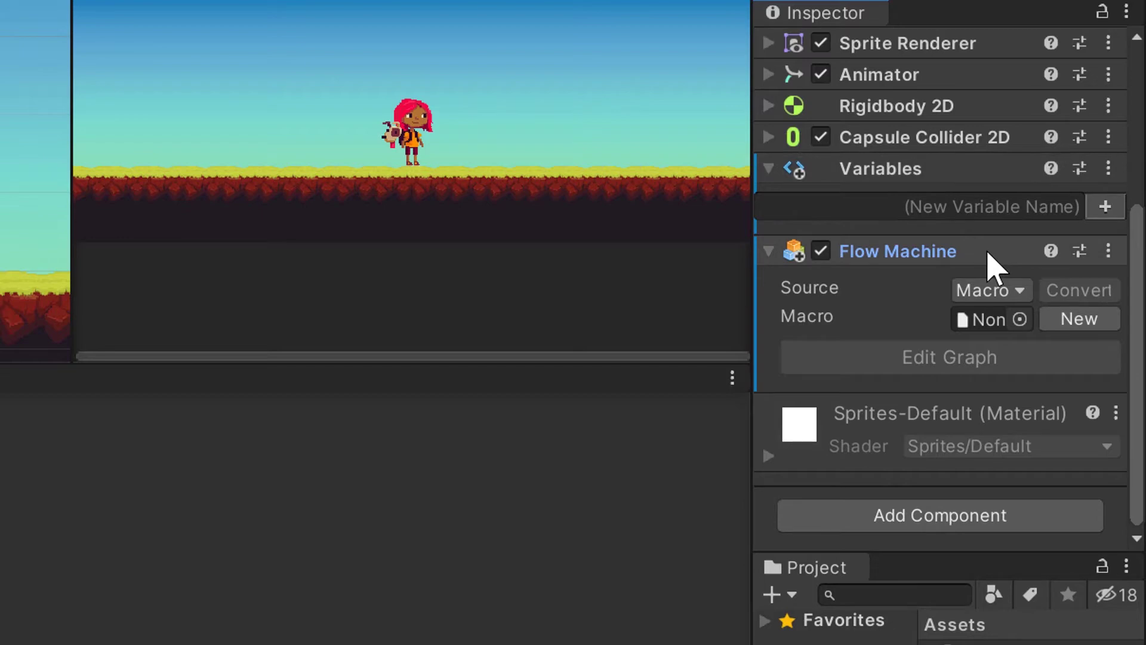
click(1018, 291)
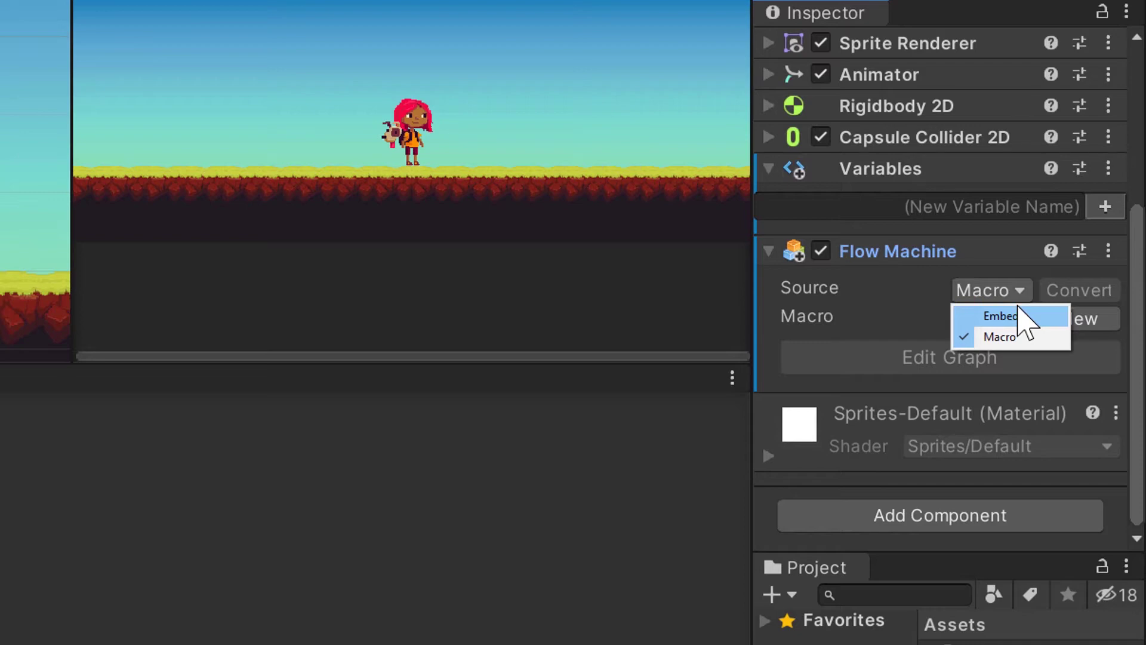
click(1014, 293)
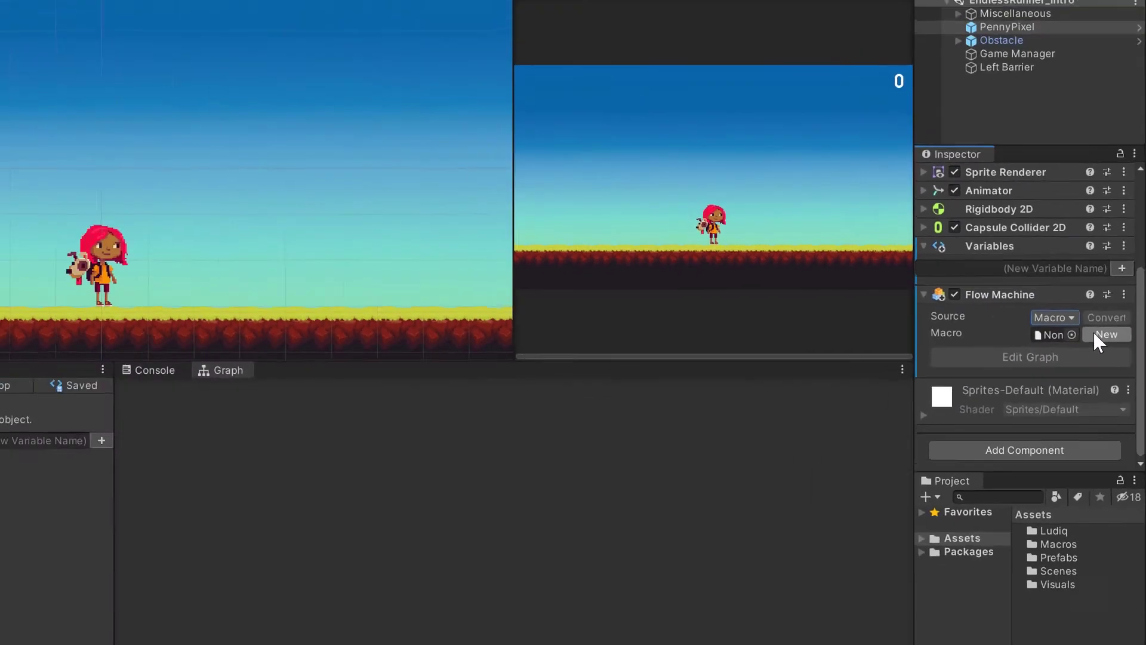
Save a new Flow Machine macro named Player_Behavior_ER.
click(1104, 338)
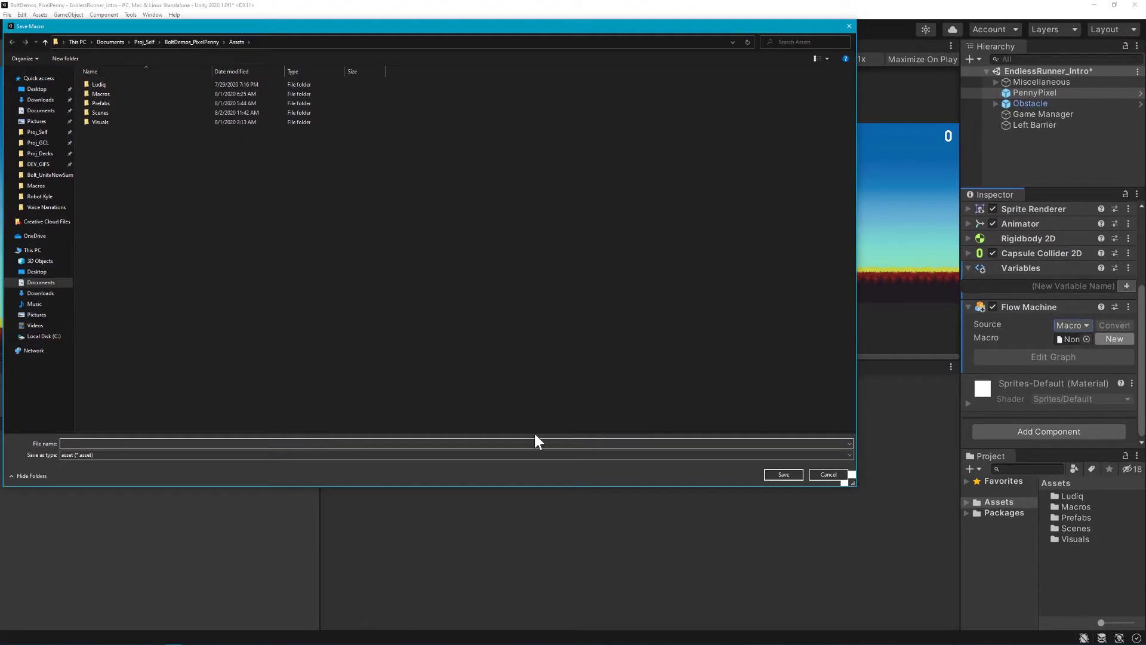
text(Payer_Behav)
text(ior_ER)
click(782, 474)
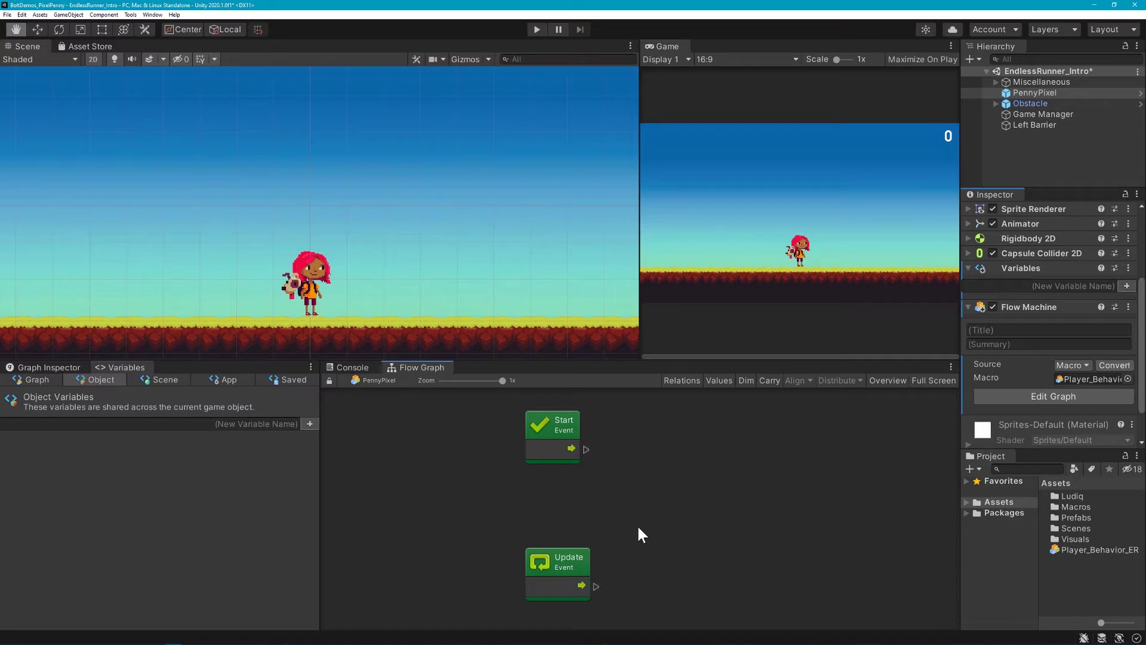
Move the Update event up beside Start, then inspect the graph, Start and Update details.
drag(571, 565, 574, 511)
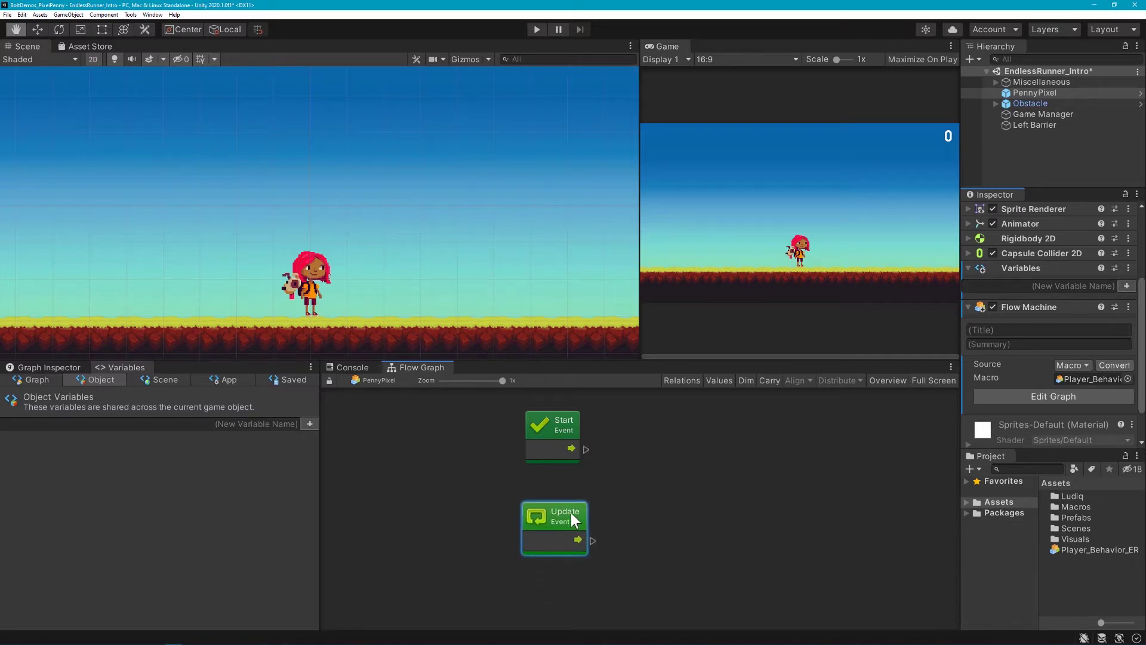
click(683, 509)
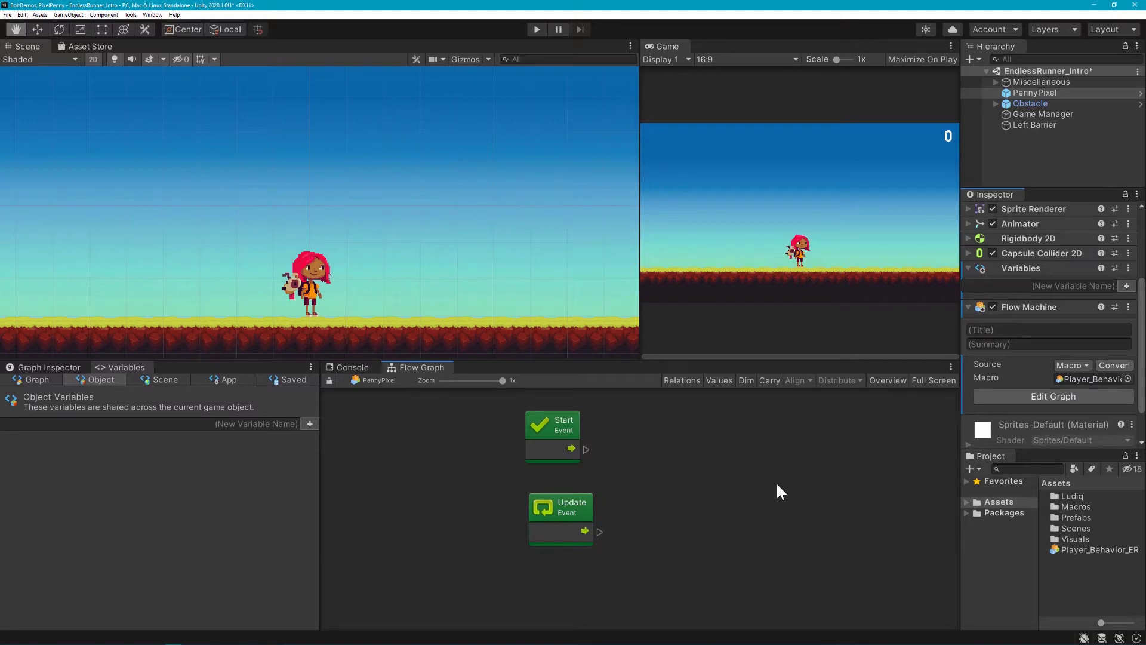
click(45, 367)
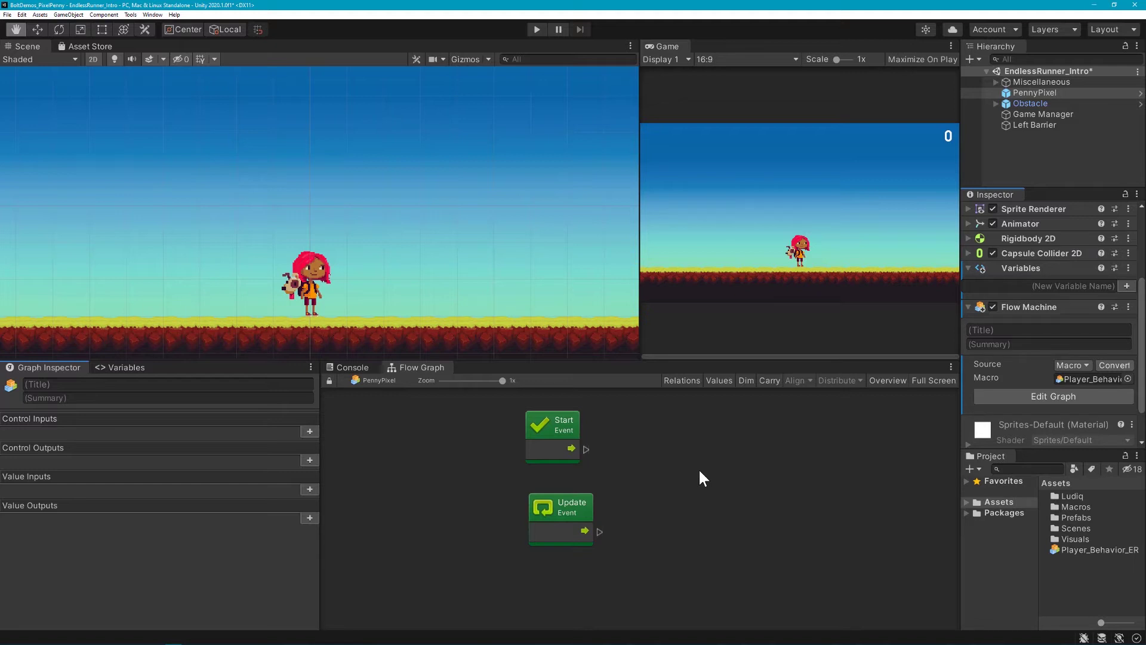
click(554, 457)
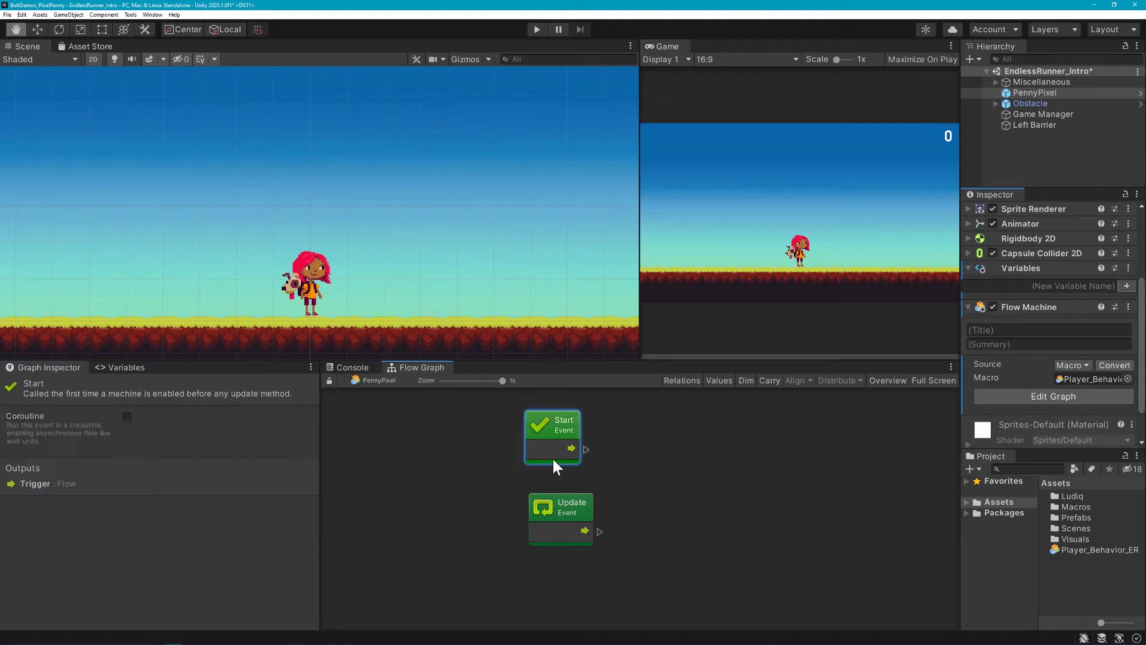
click(563, 517)
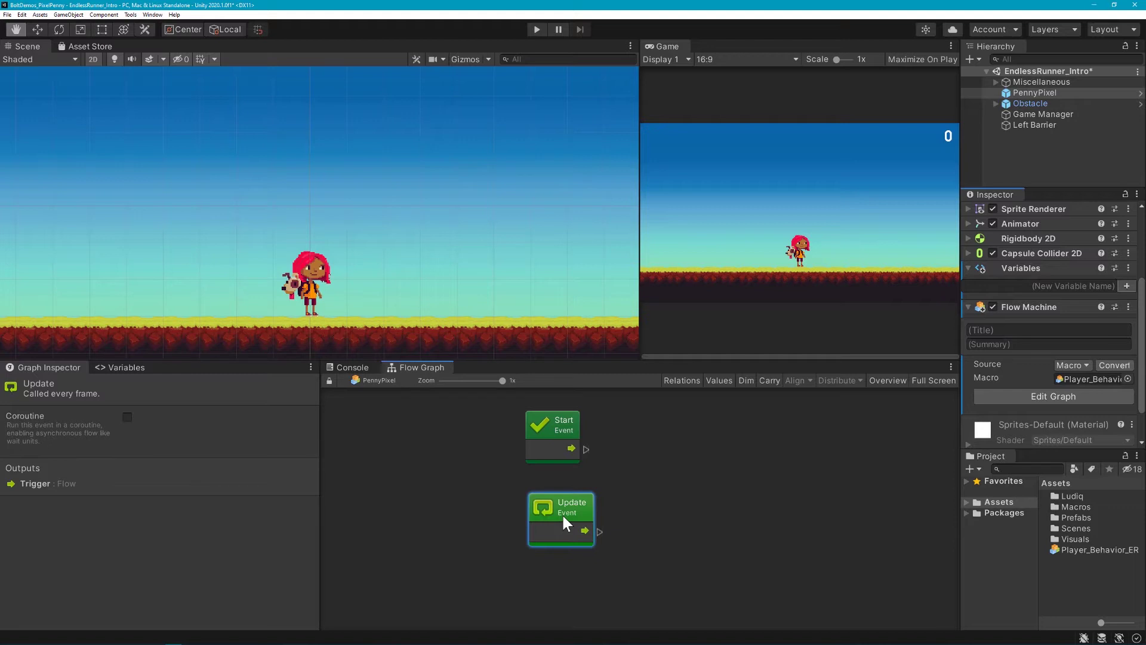
Enter title 'Player Behavior' and summary 'Handles Penny's movement & animations based on player input'.
click(690, 485)
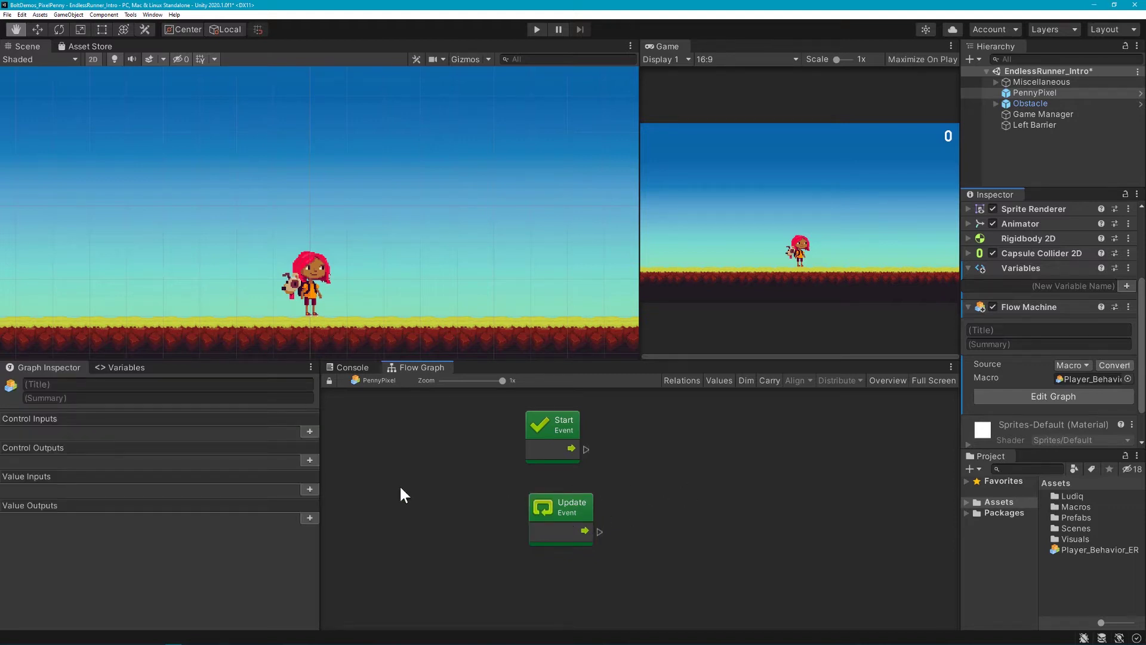
click(299, 384)
text(Pla)
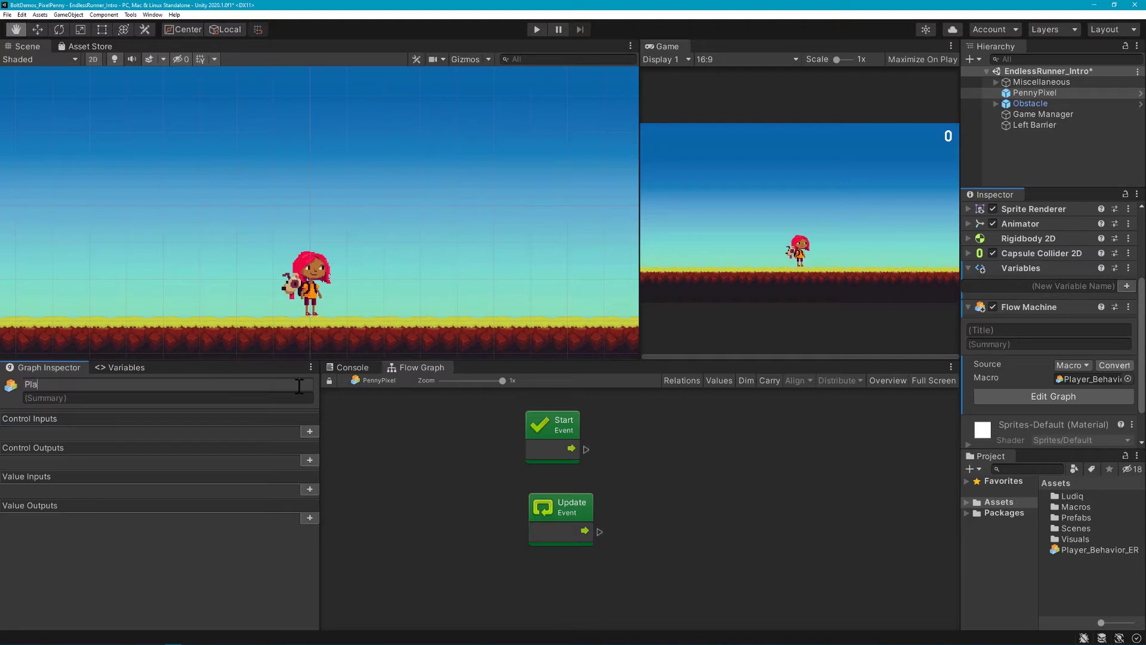
text(yer Behavior)
key(Tab)
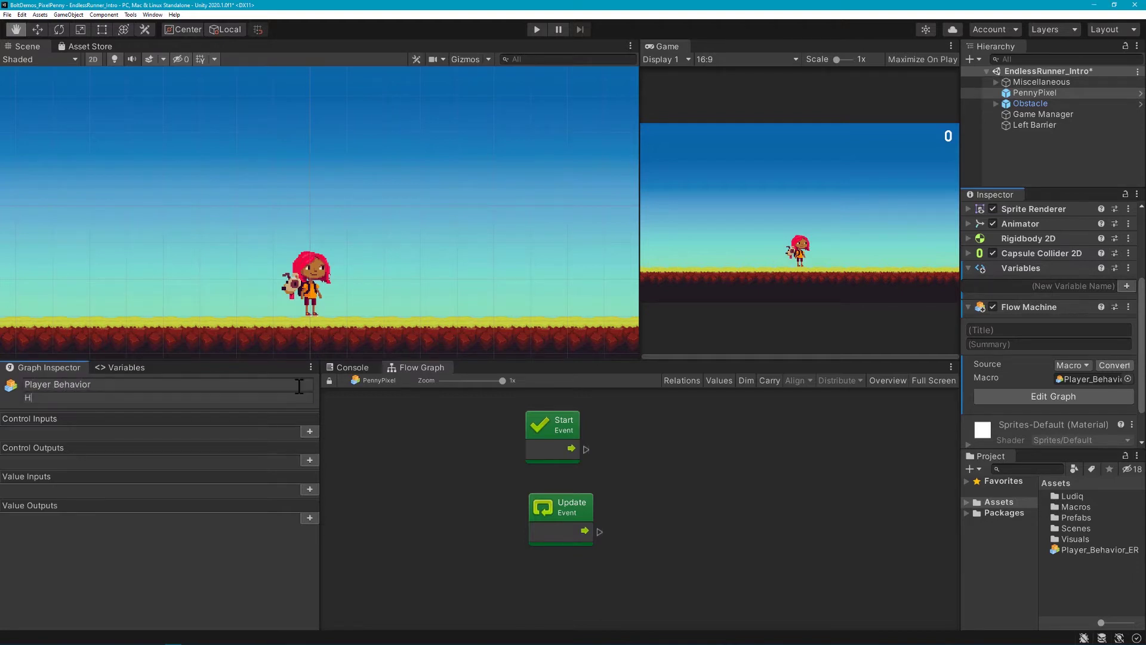
text(Handles Pennys's movement & animations)
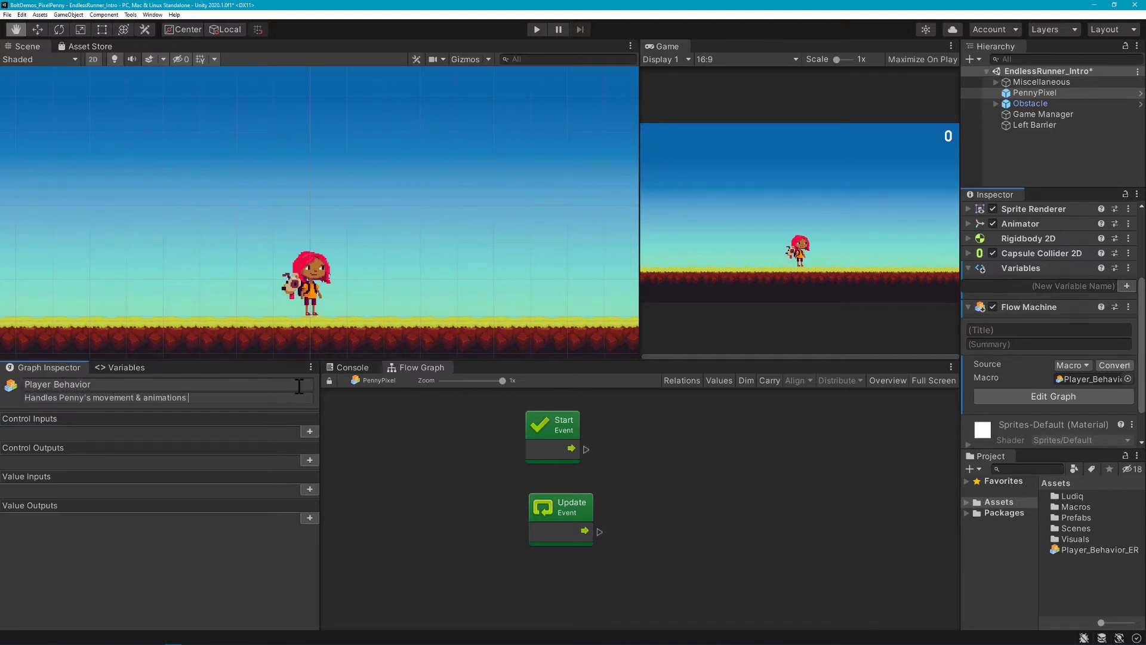
text( based on player input)
click(439, 547)
Box-select the default Start and Update event nodes in the Flow Graph to delete them.
drag(437, 560, 618, 422)
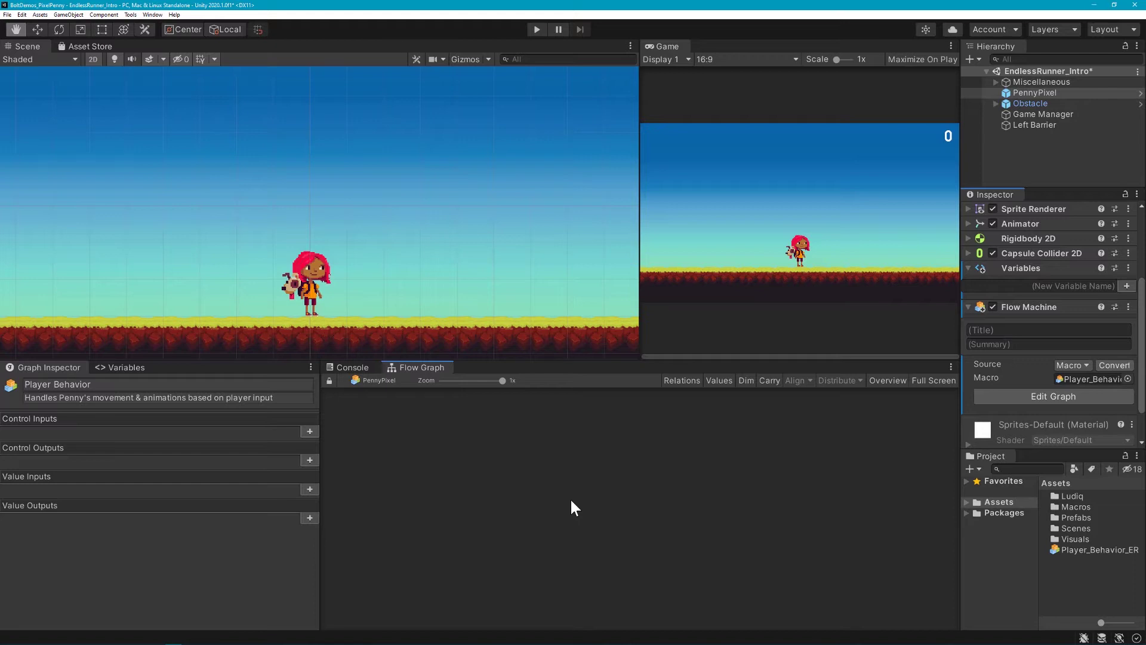
Add a Rigidbody 2D: Set Velocity node from the 'rigidbody 2d set vel' search and position it.
right_click(571, 500)
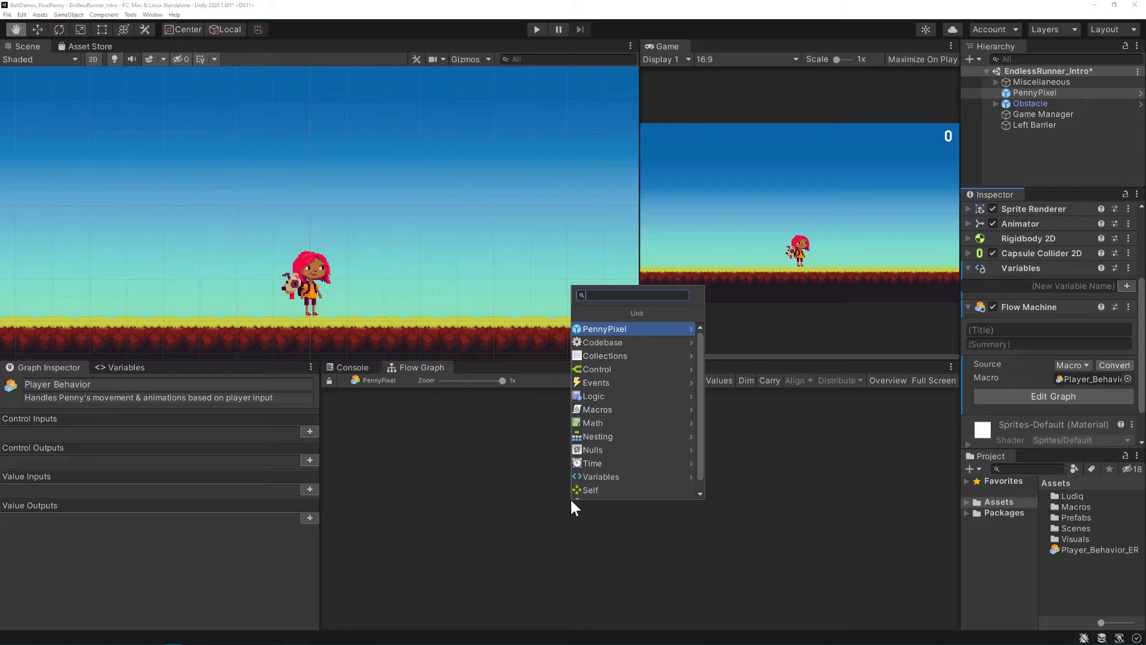
text(rigi)
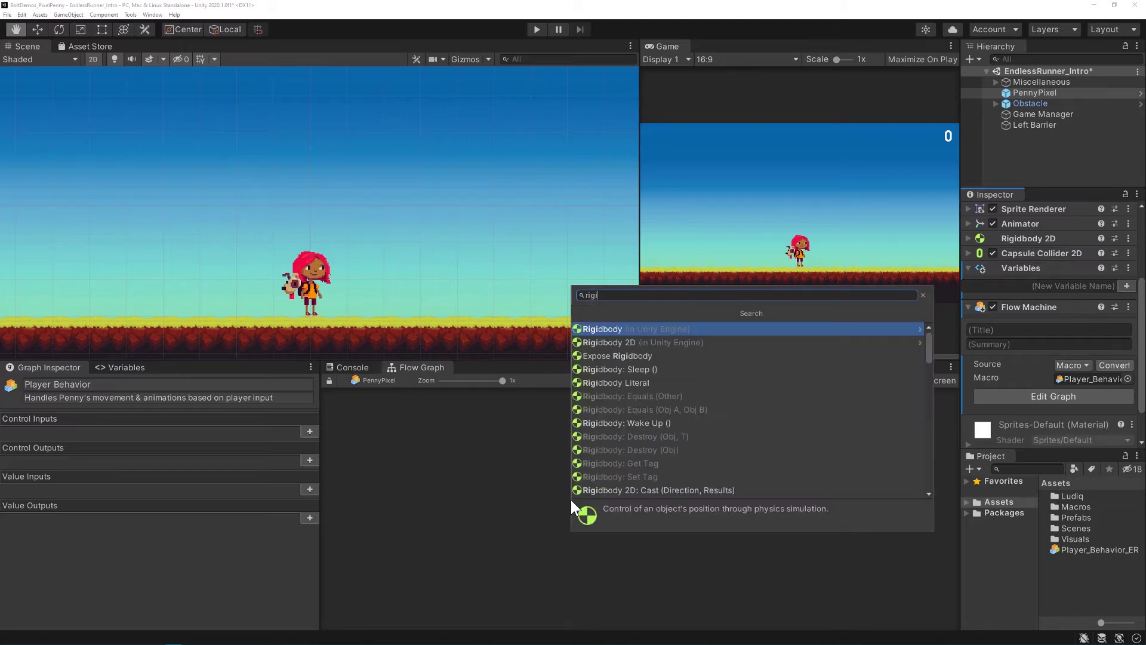
text(dbody )
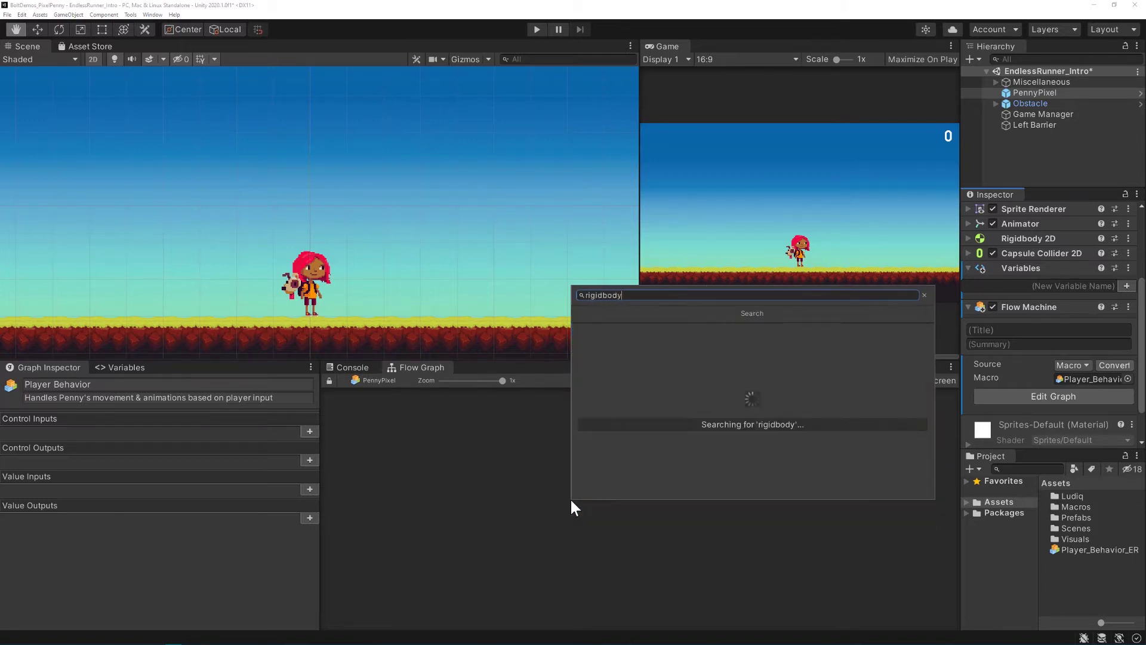
text(2d set)
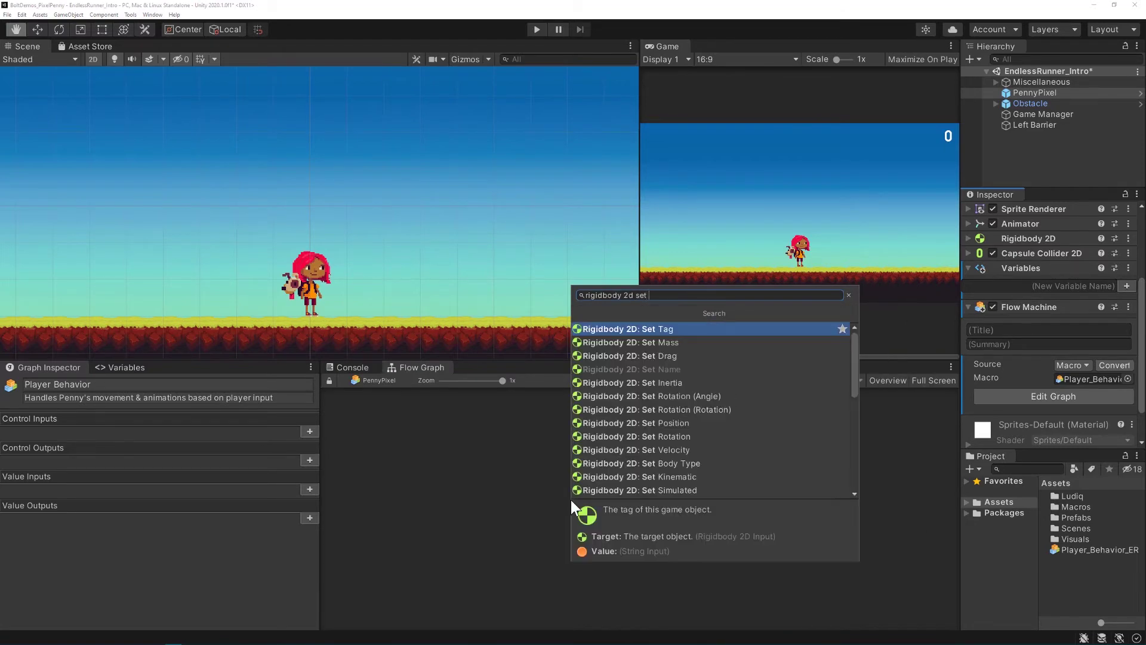
text( vel)
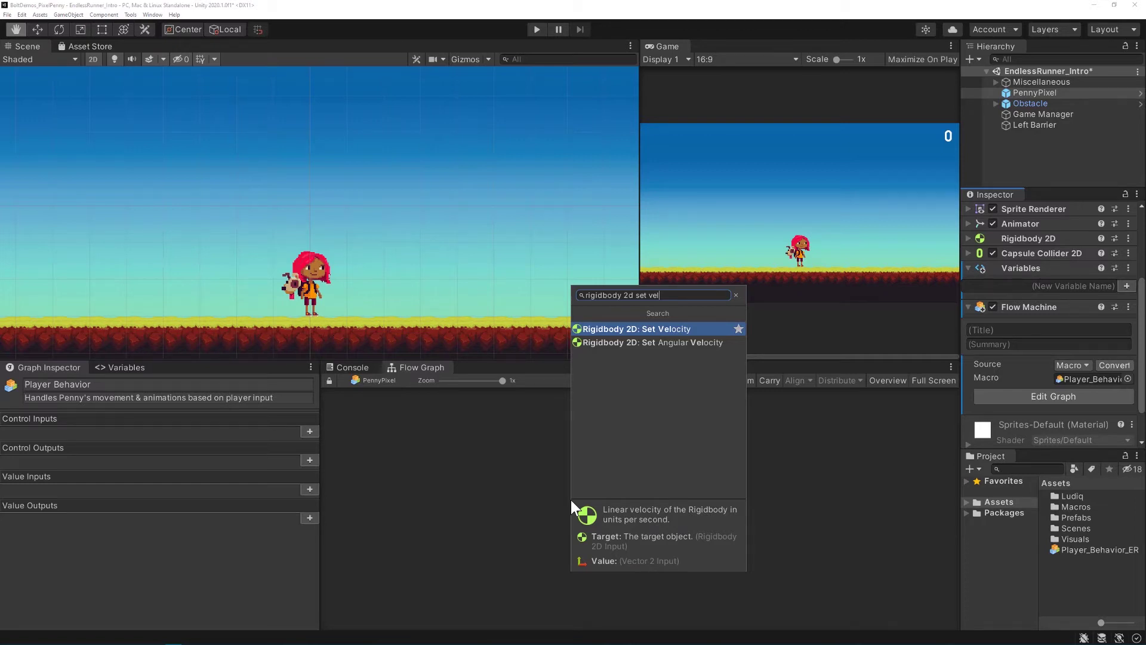
key(Return)
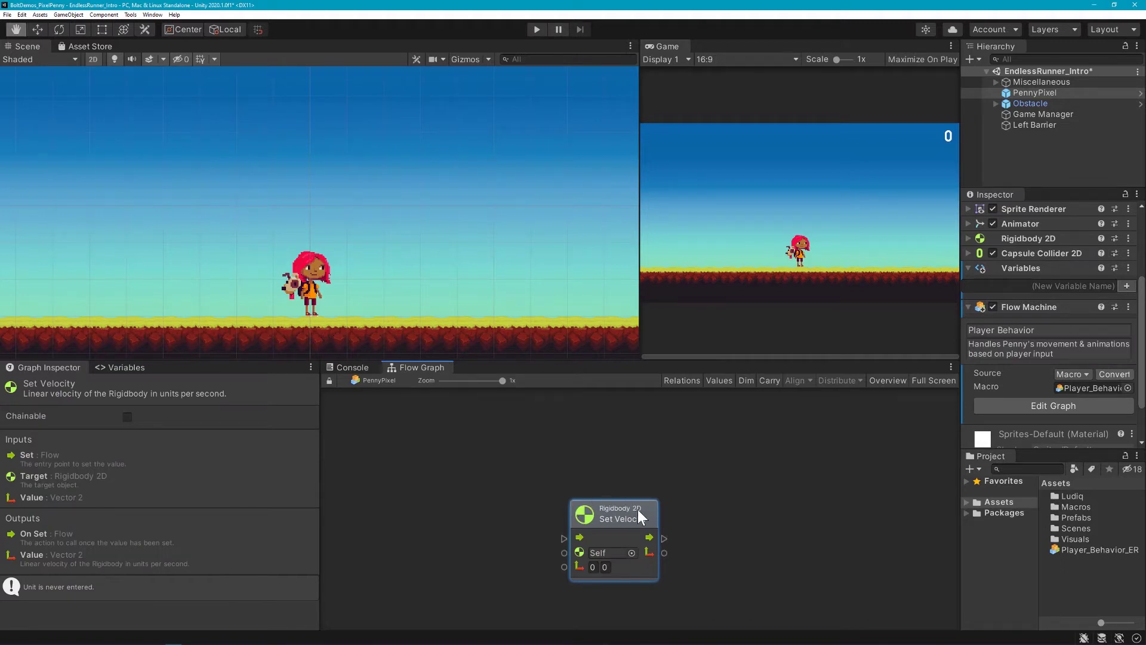
drag(637, 510, 749, 473)
click(382, 414)
Add an On Keyboard Input event (Space, Down) and drag a new connection from its trigger.
right_click(384, 418)
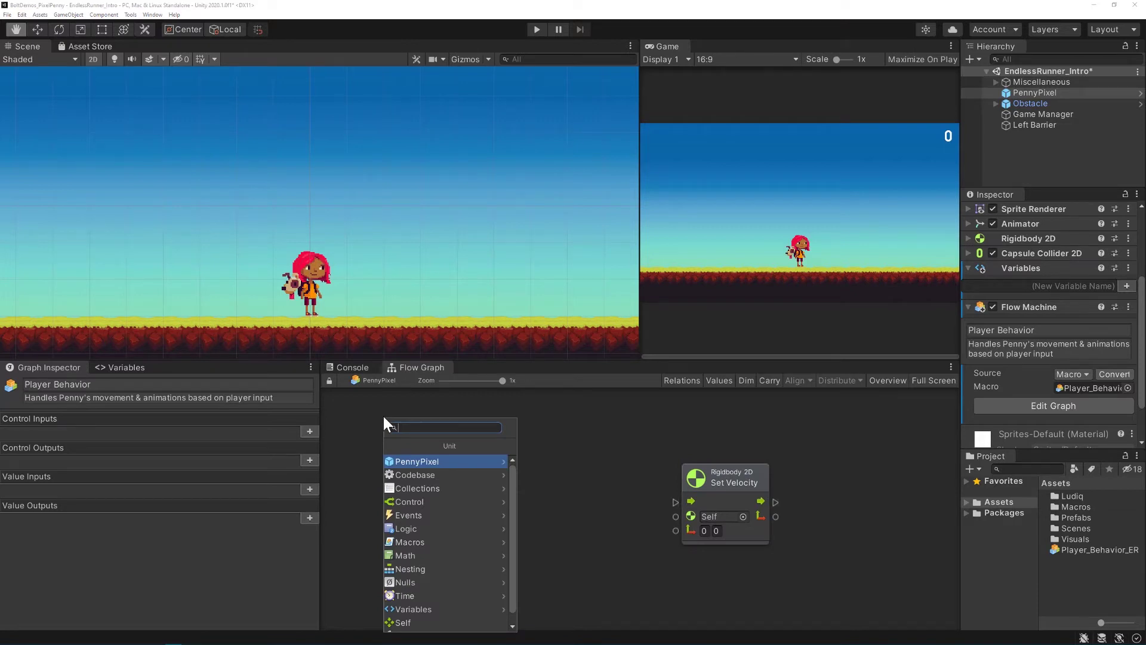
text(on keyboard in)
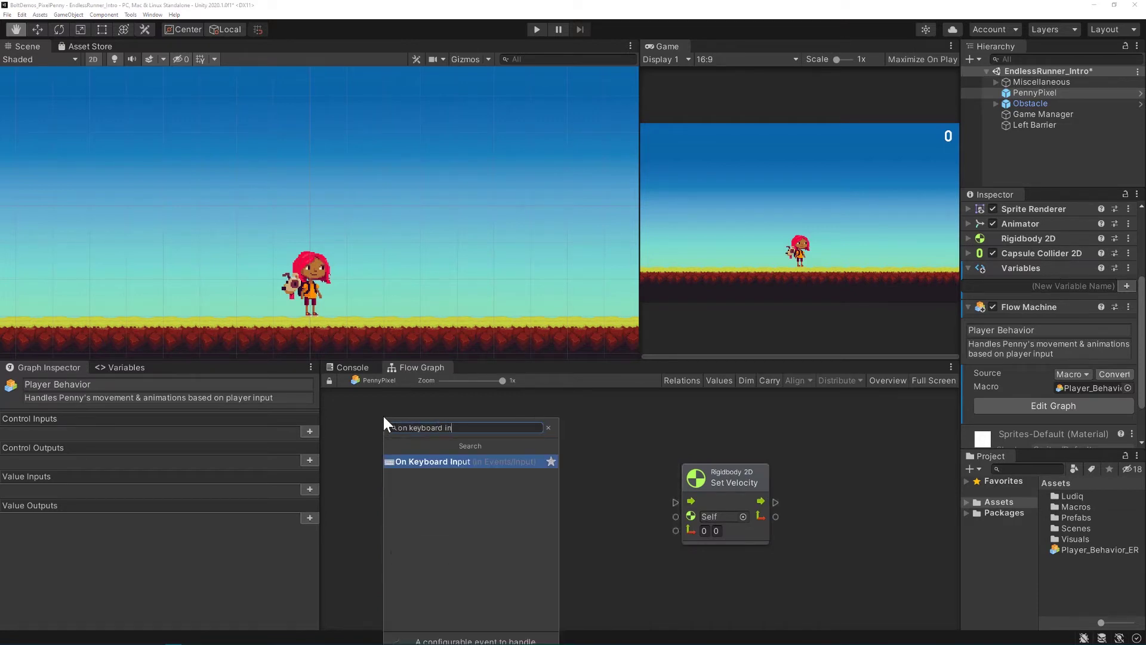
key(Return)
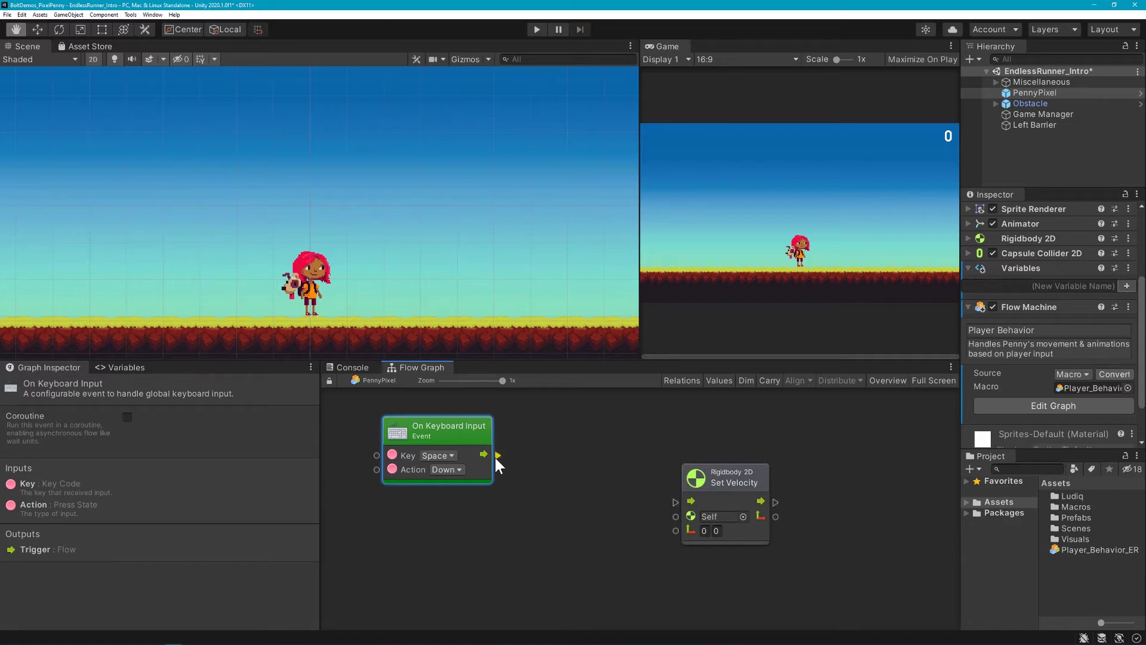
drag(496, 455, 539, 462)
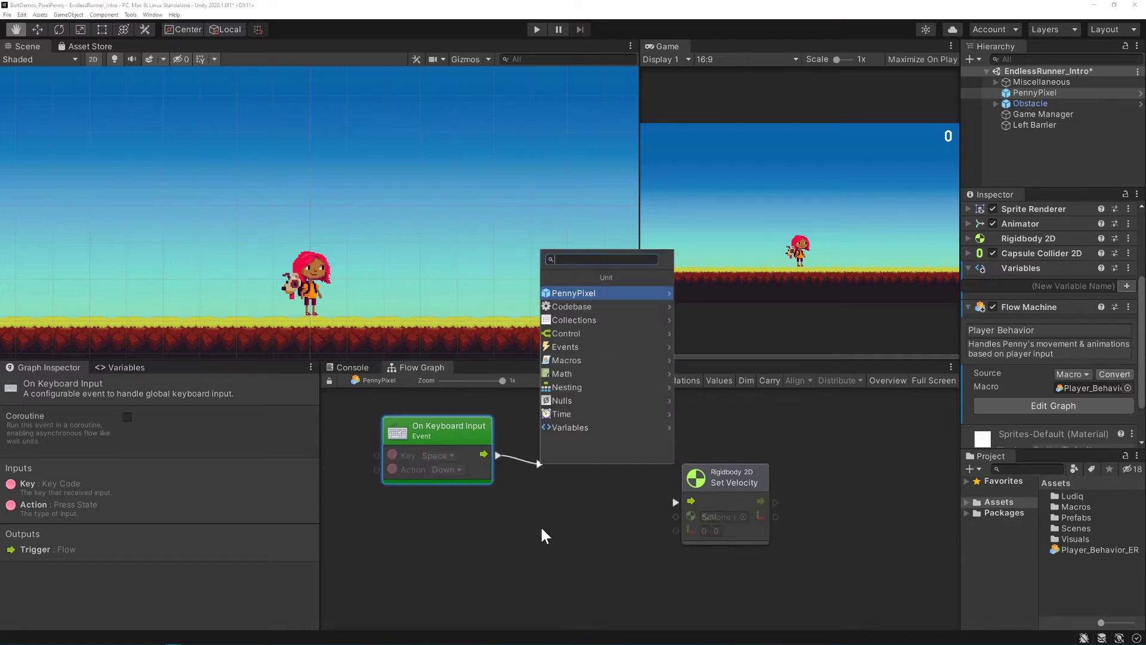
Add a Vector 2: Create Vector 2 (X, Y) node after the Space event and move it into place.
text(c)
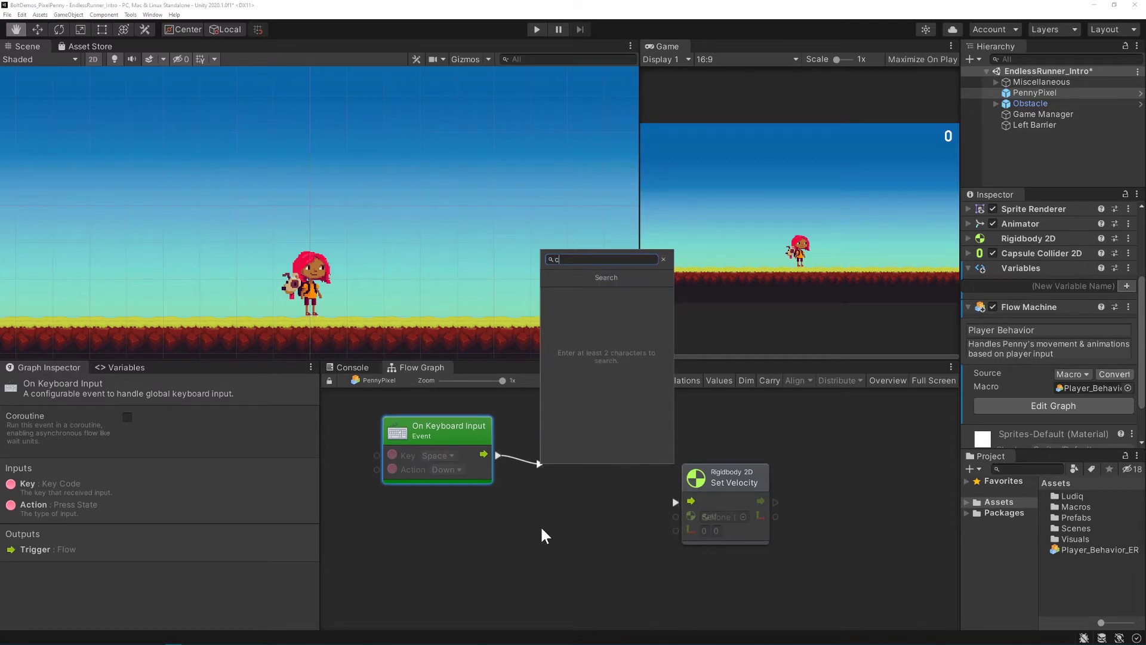
text(reate)
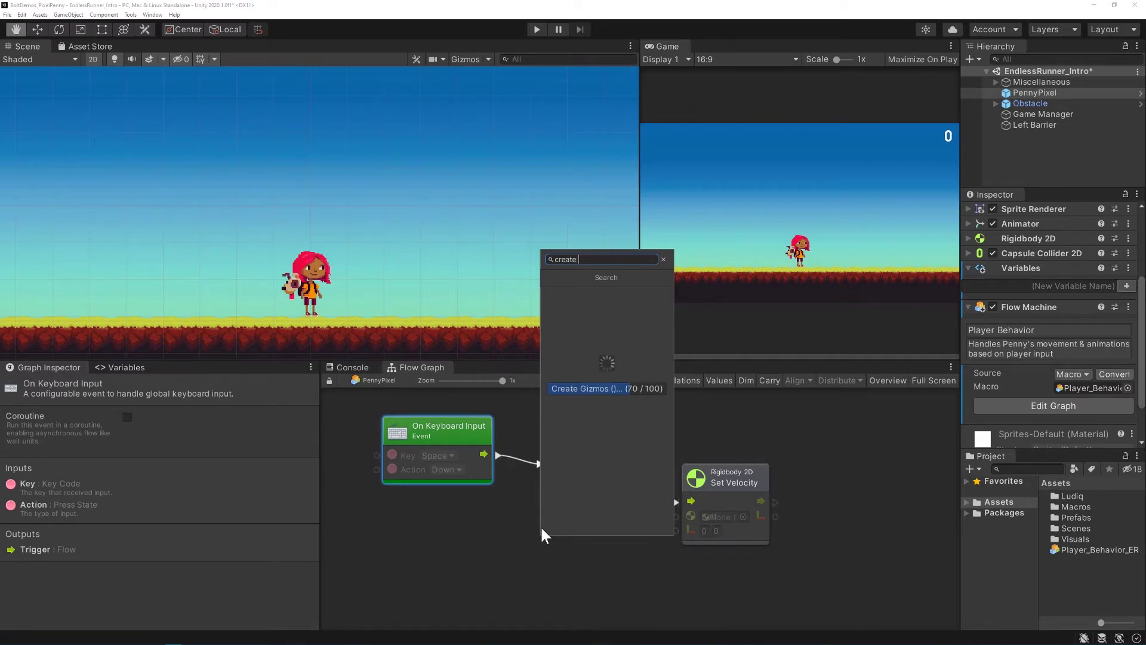
text( ve)
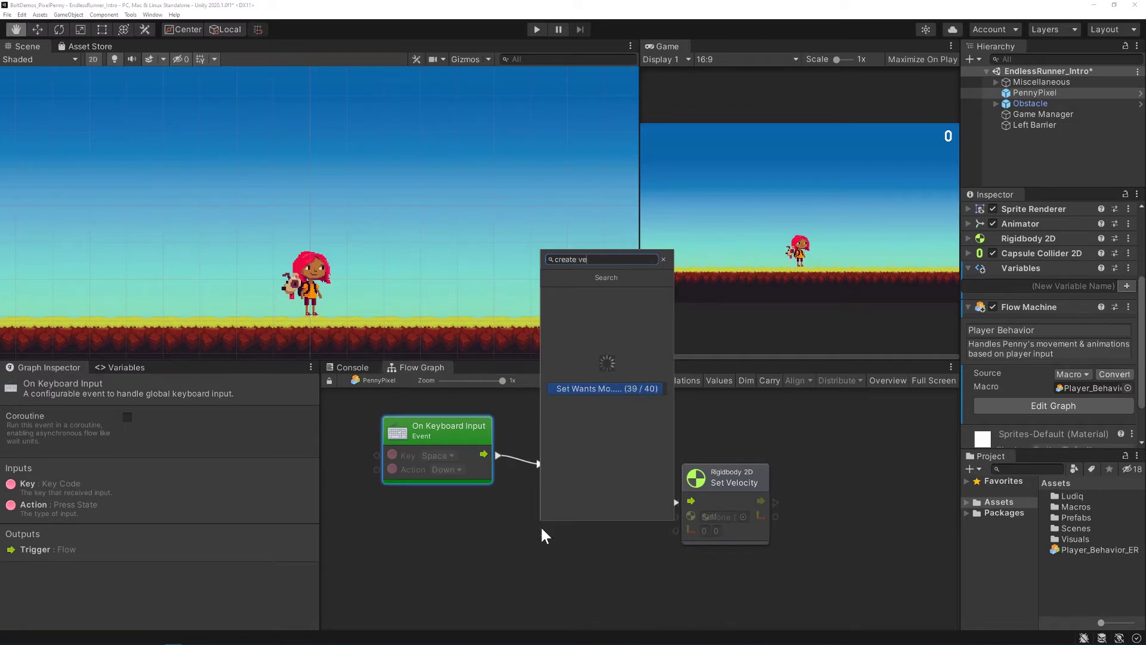
text(ct)
key(Down)
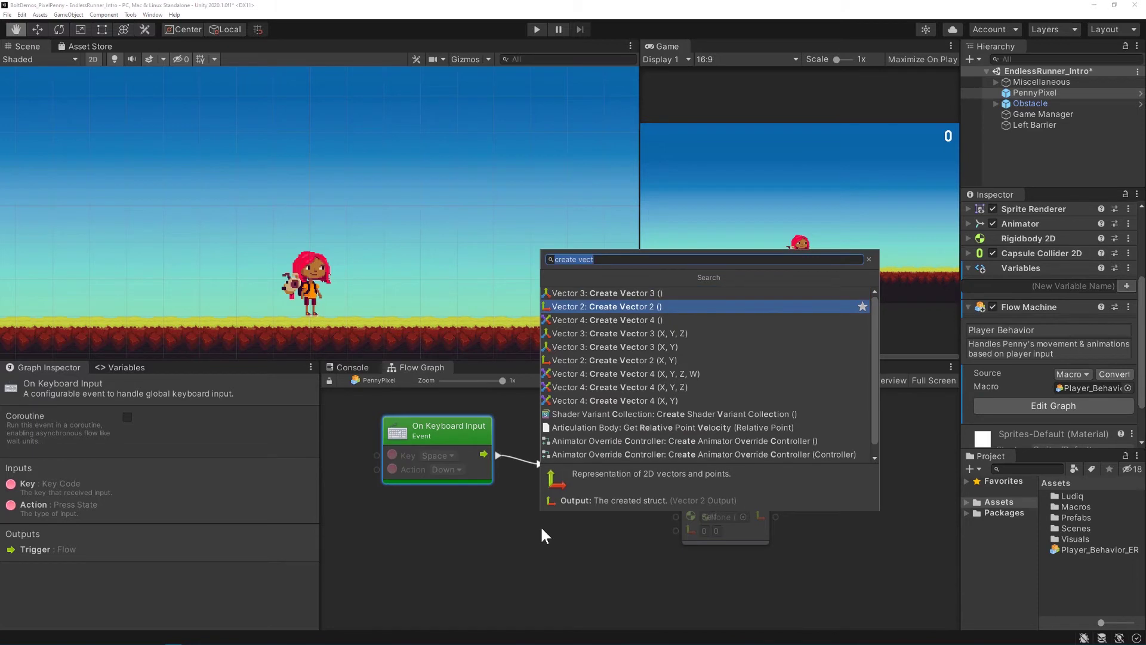
key(Down)
key(Down)
key(Down)
key(Down)
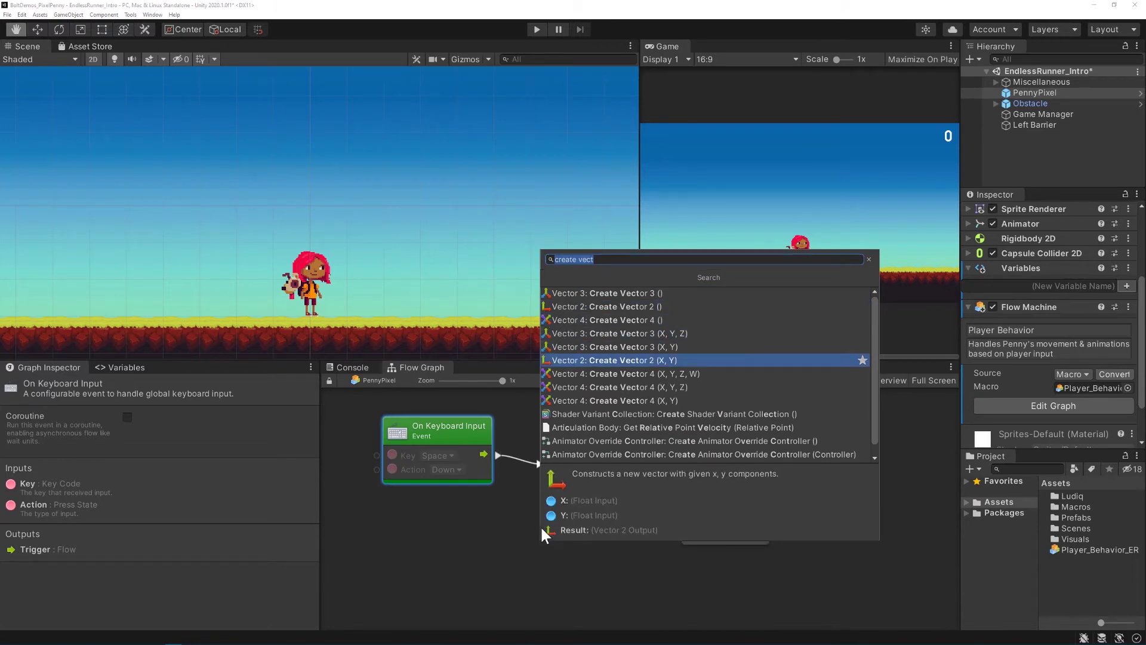
key(Return)
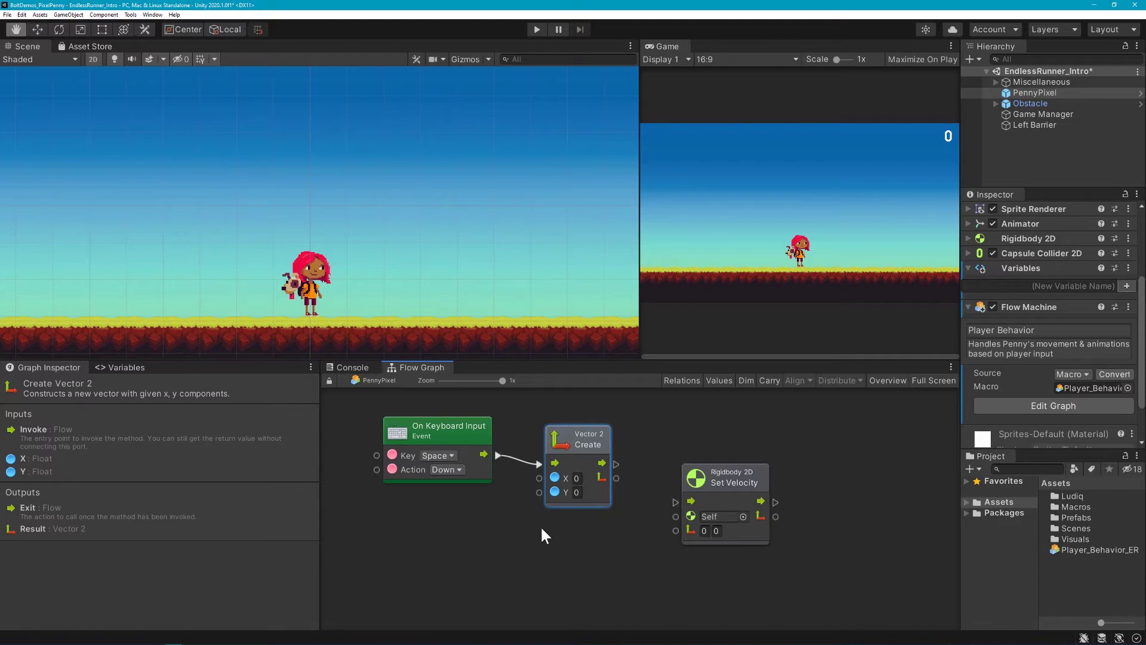
mouse_move(582, 435)
mouse_down()
mouse_move(594, 473)
mouse_move(676, 502)
mouse_up()
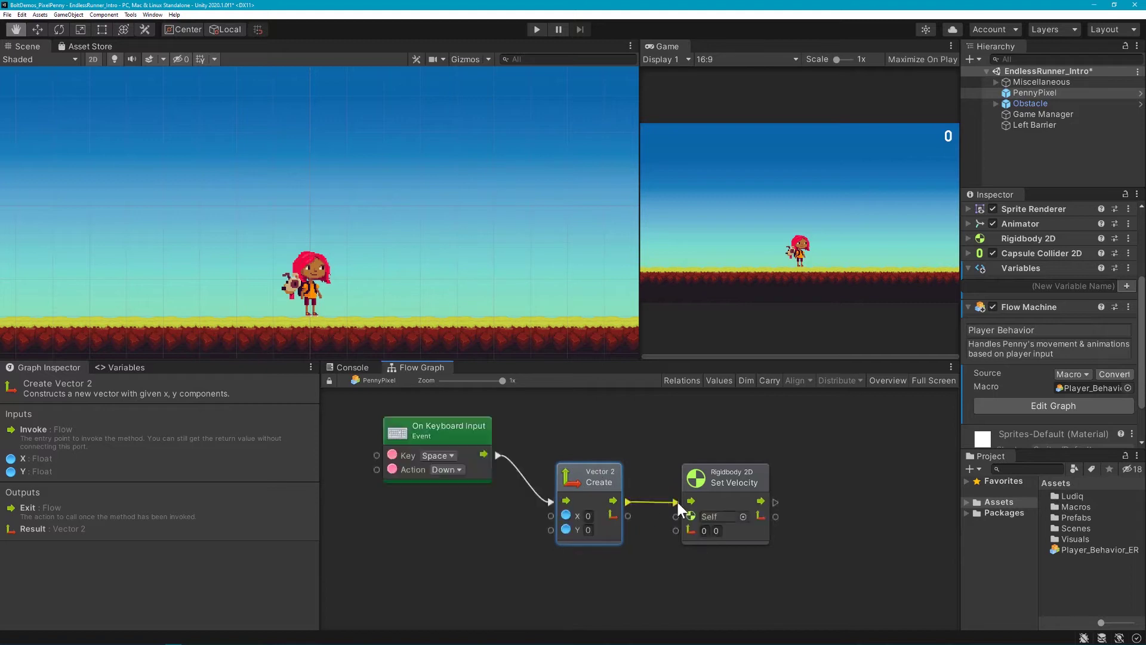
Enter Play mode and press Space twice to see the flow reach Set Velocity.
click(680, 436)
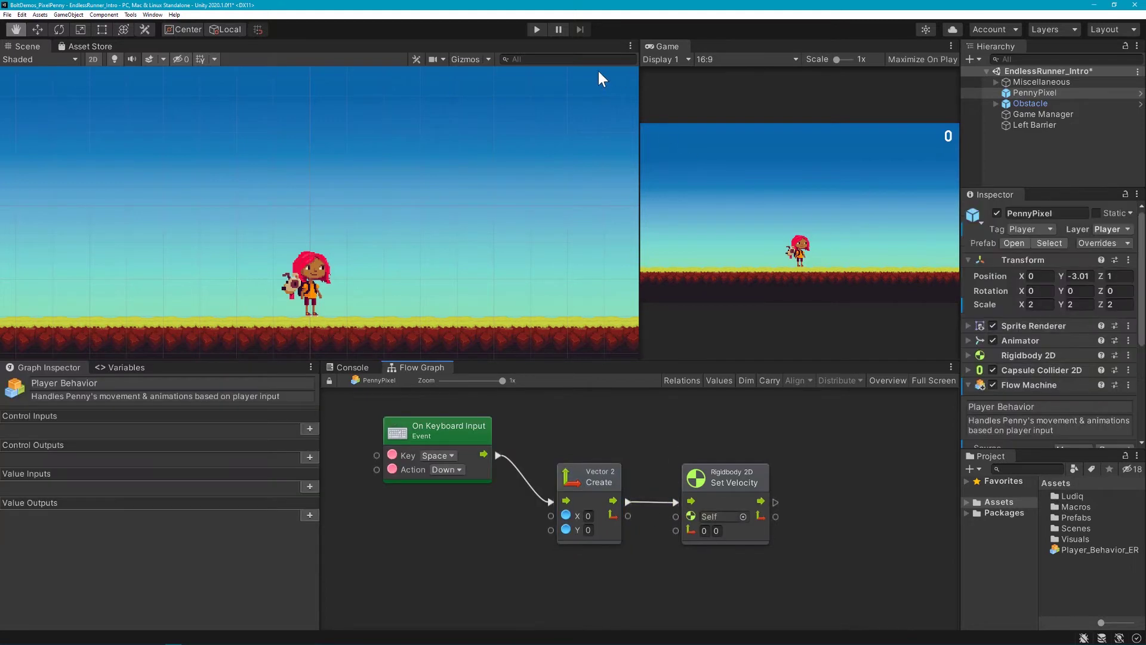
click(538, 31)
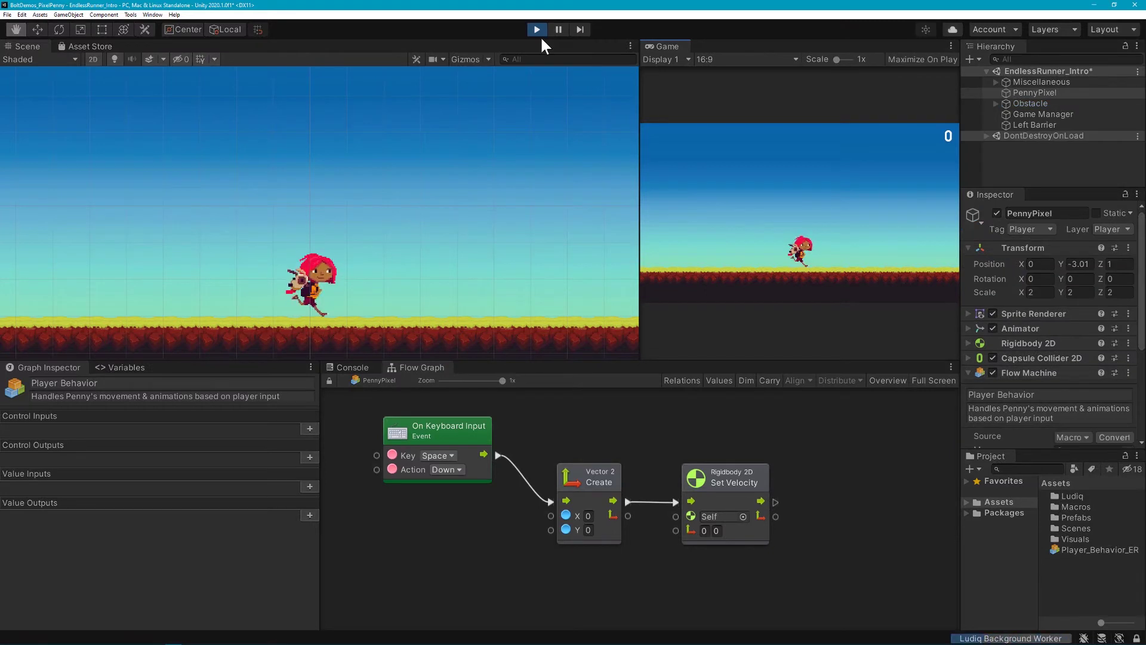
key(space)
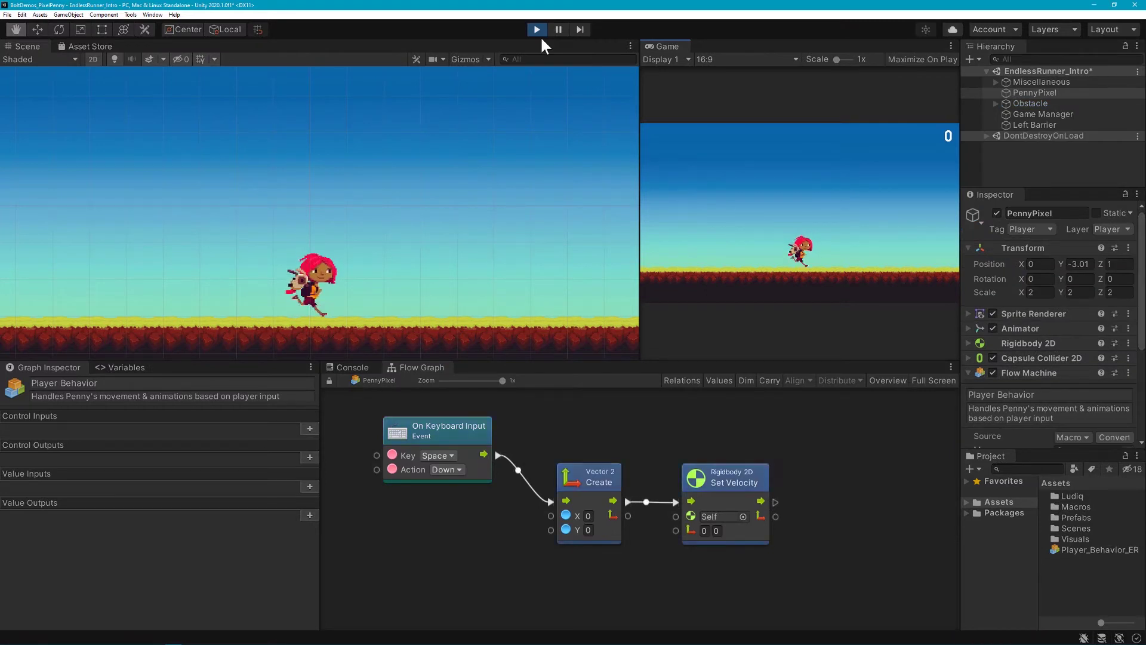
key(space)
key(space)
key(space)
key(space)
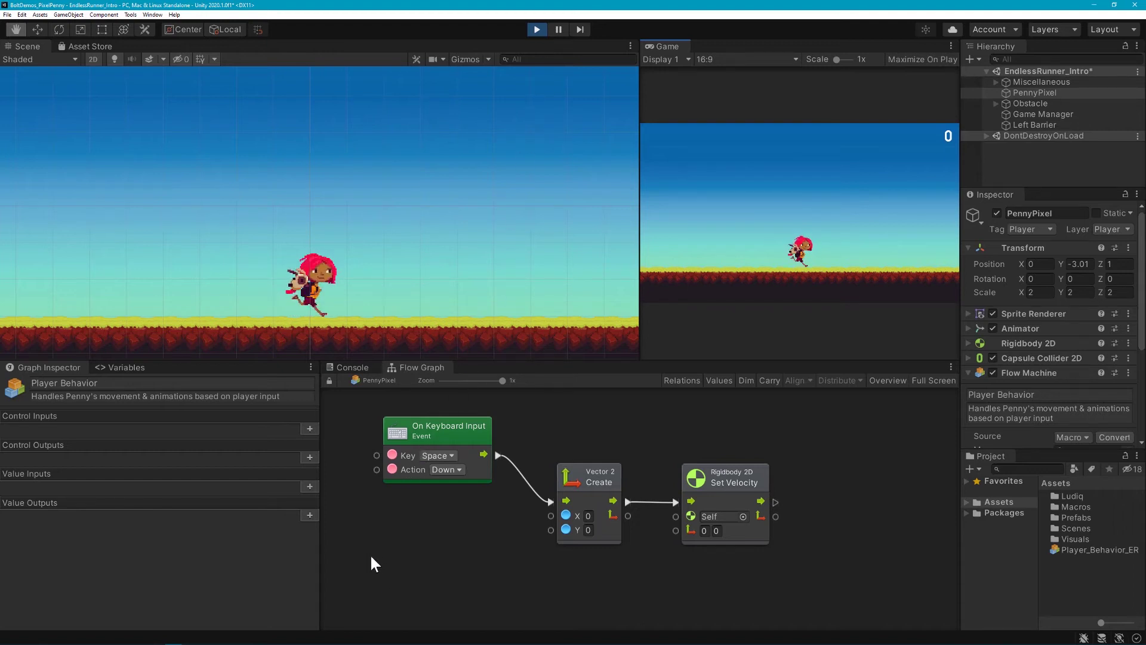
Add a Rigidbody 2D: Get Velocity node targeting Self via the 'rigidbody 2d get veloc' search.
right_click(359, 525)
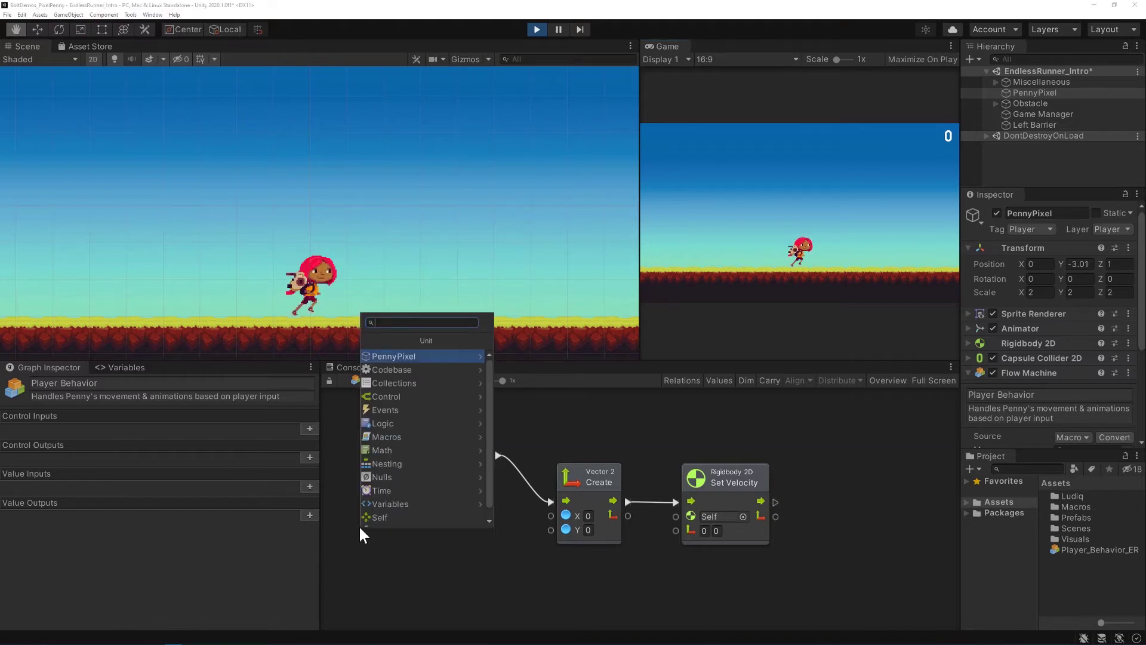
text(riiobod)
text(rigidbod)
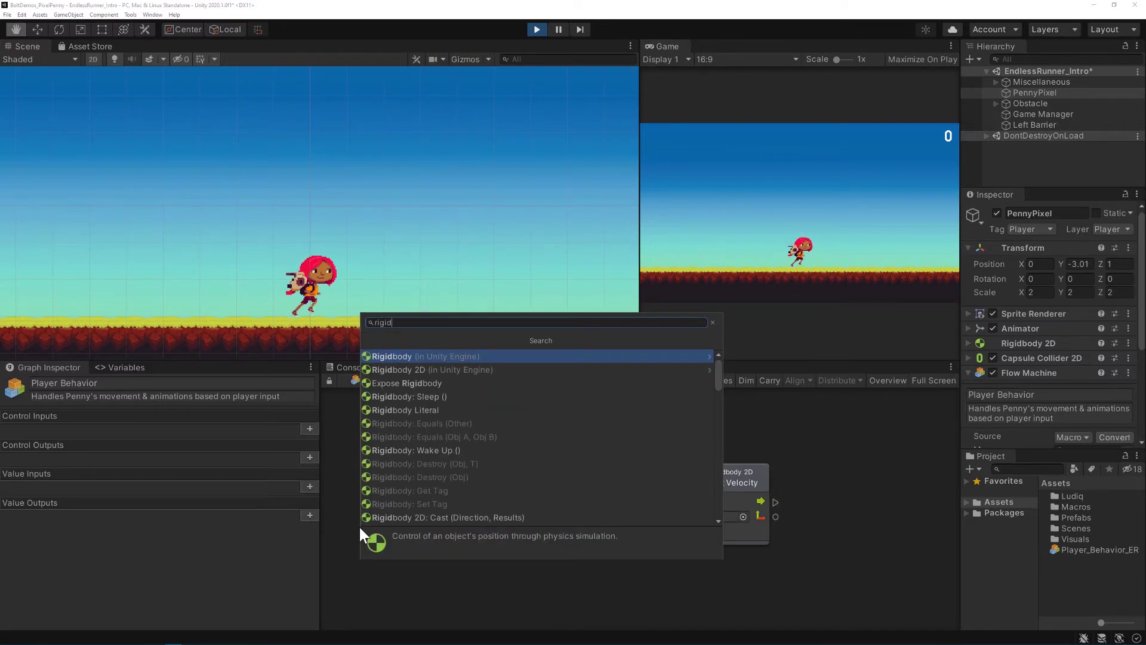
key(Down)
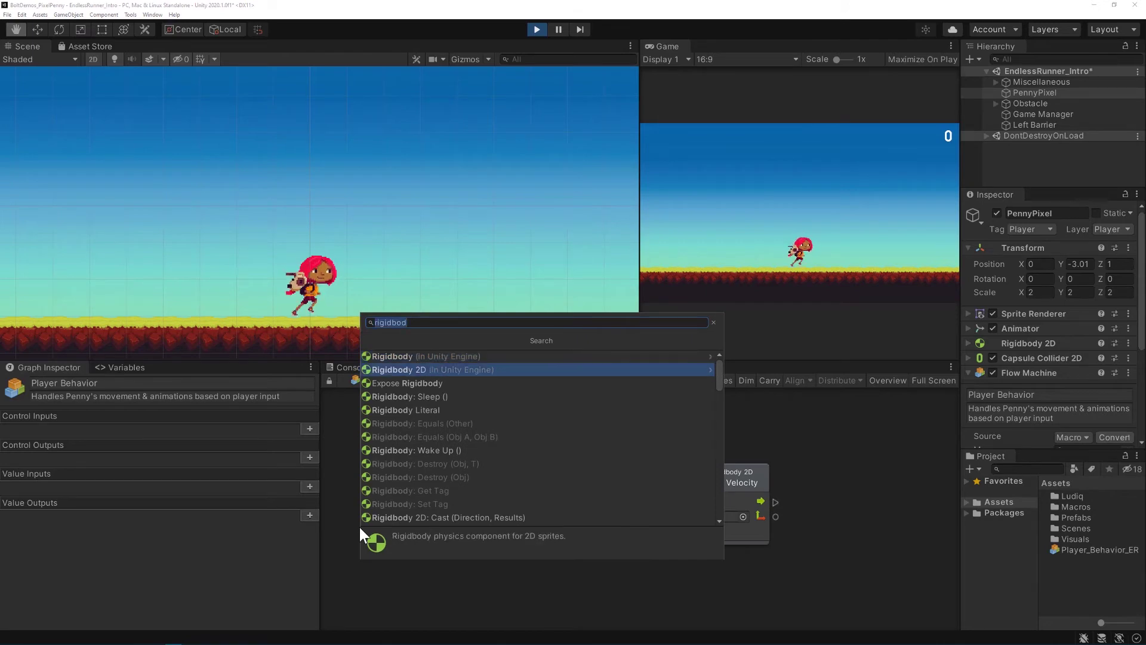
key(Return)
key(BackSpace)
text(rigidbo)
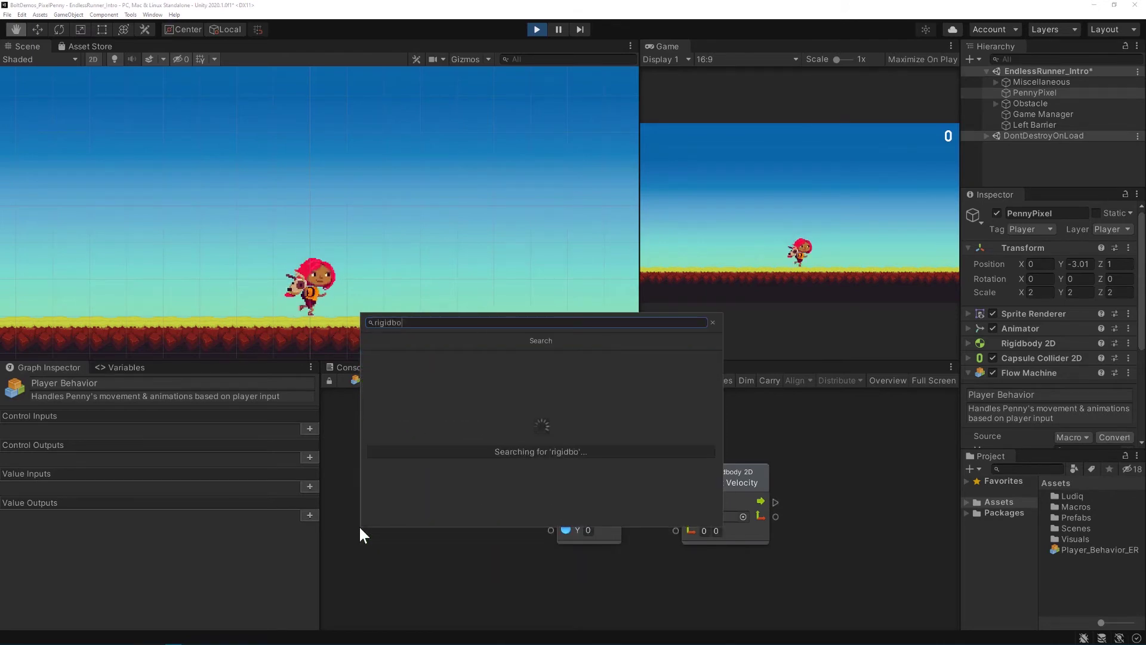
text(dy 2d ge)
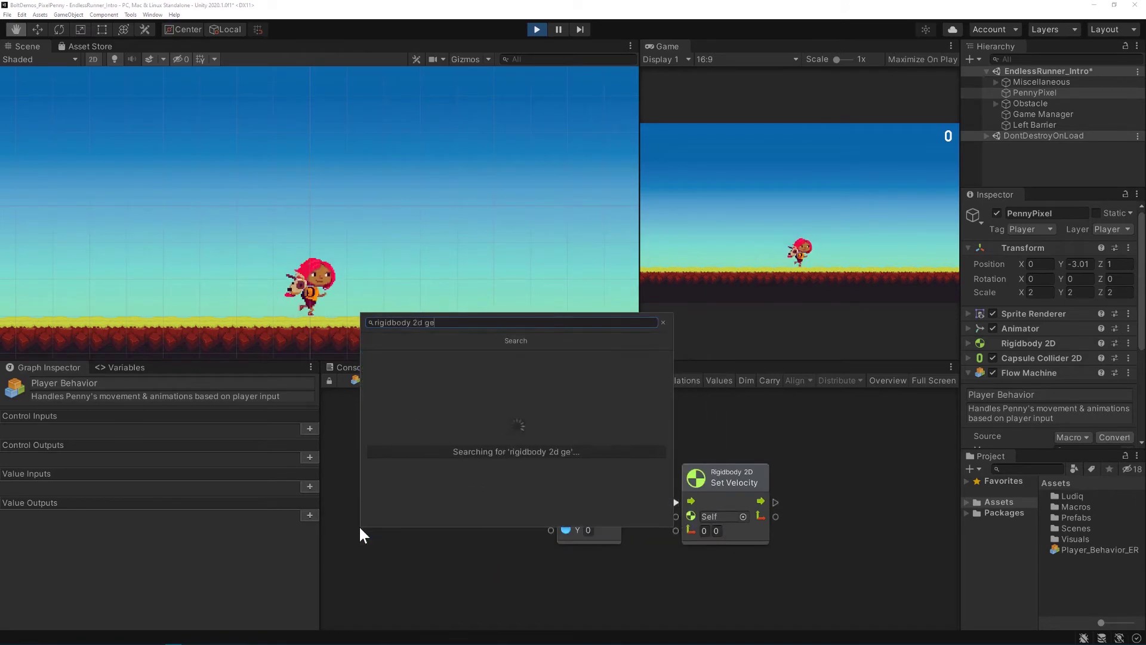
text(t veloc)
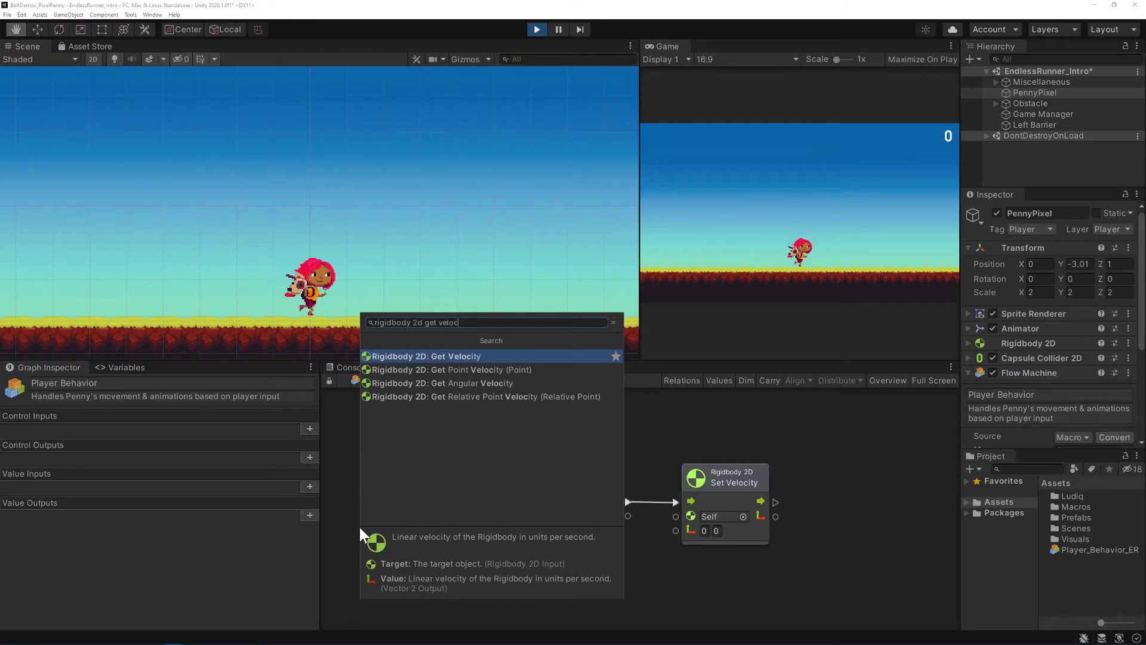
key(Return)
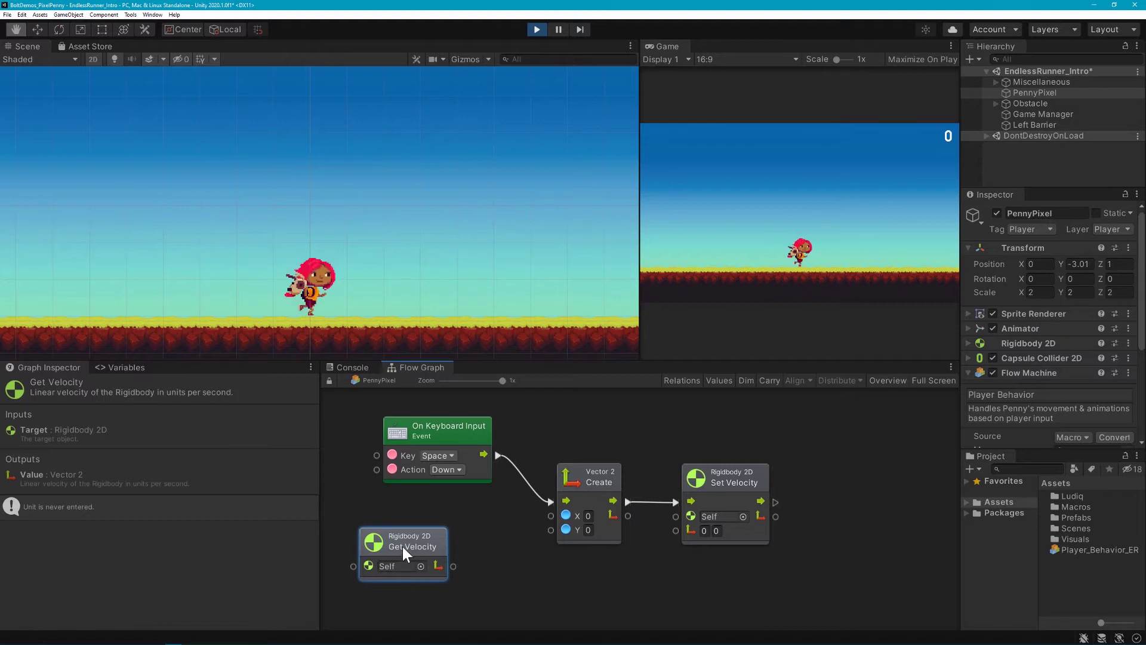
Wire Get Velocity through a Vector 2 Get X node into Create Vector 2's X input.
drag(402, 533, 382, 513)
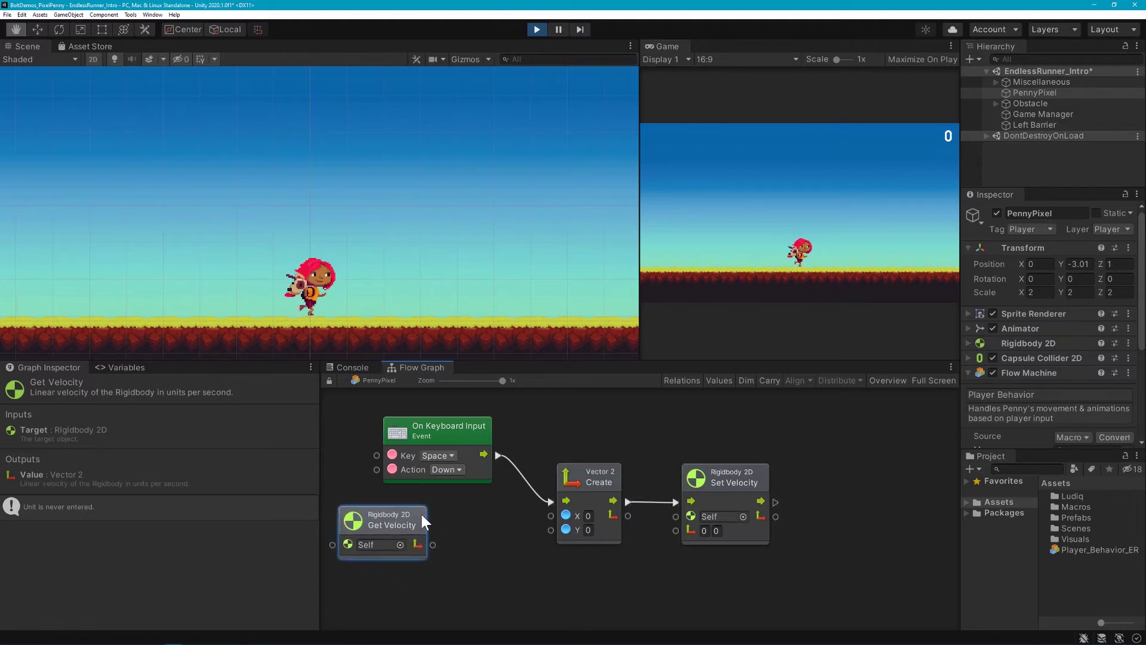
drag(432, 545, 450, 543)
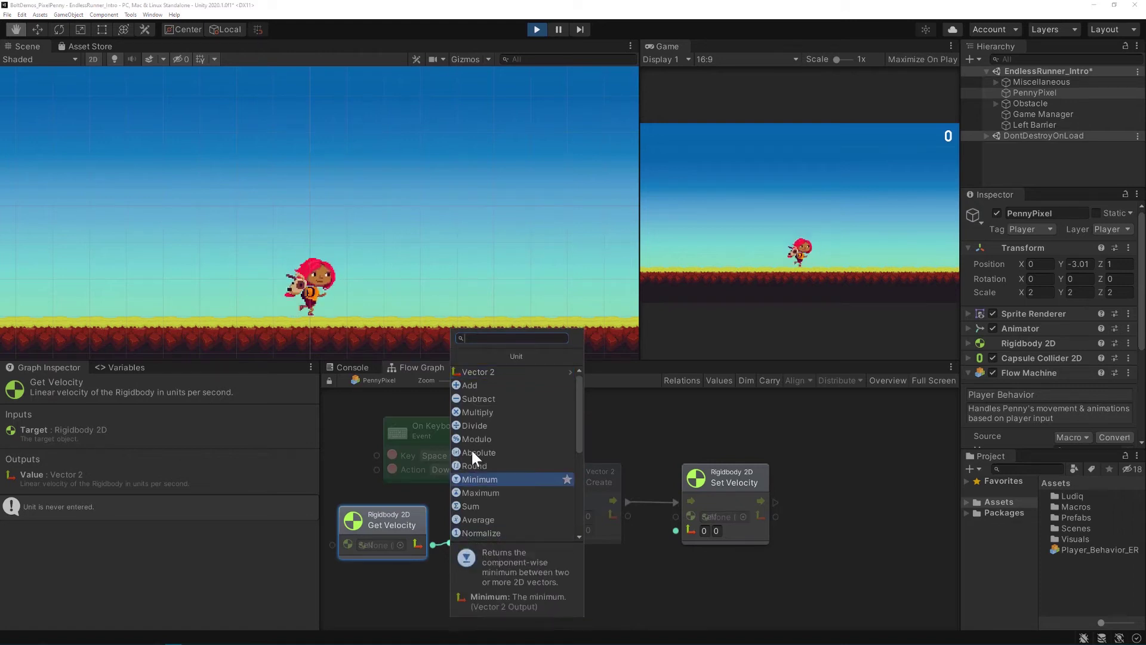
click(494, 372)
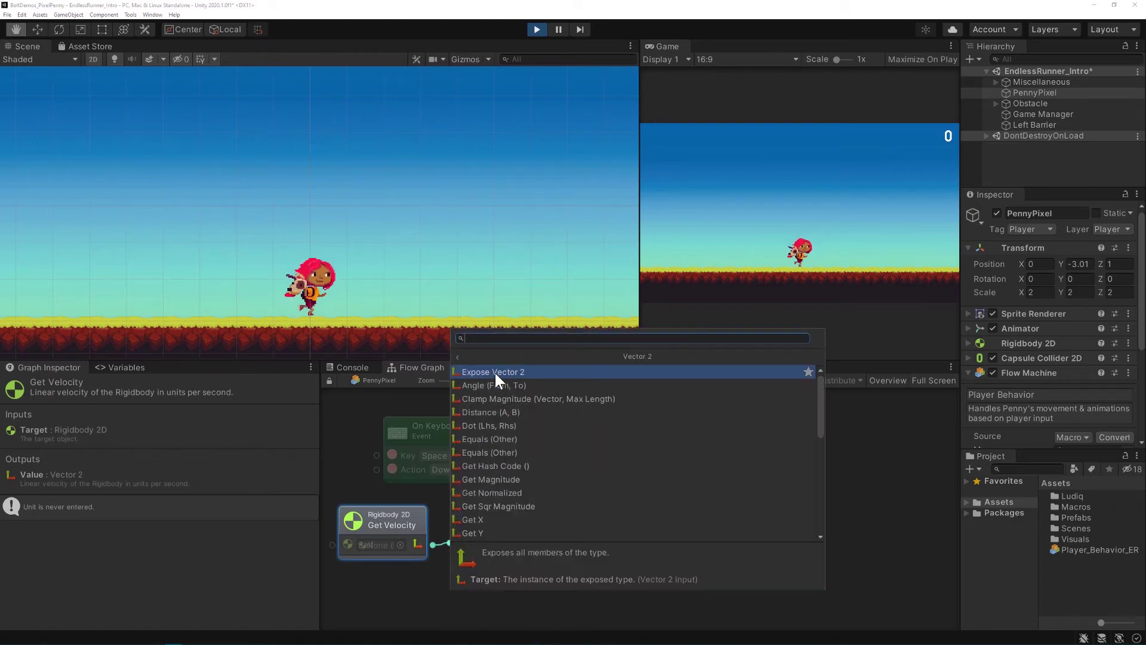
click(496, 521)
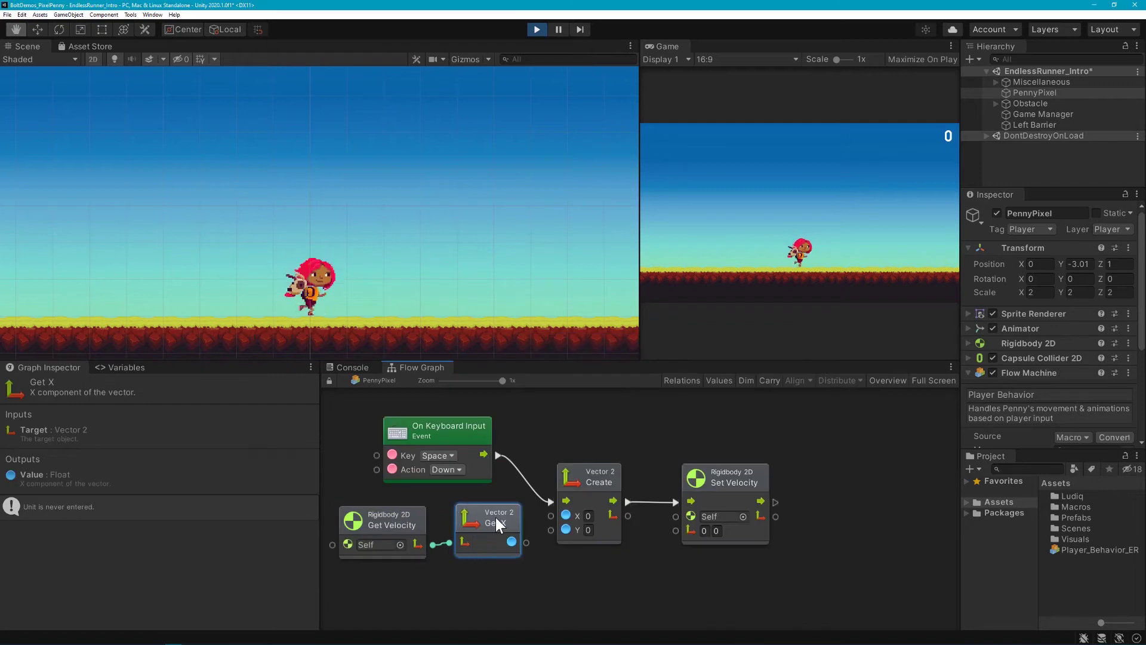
drag(527, 542, 533, 531)
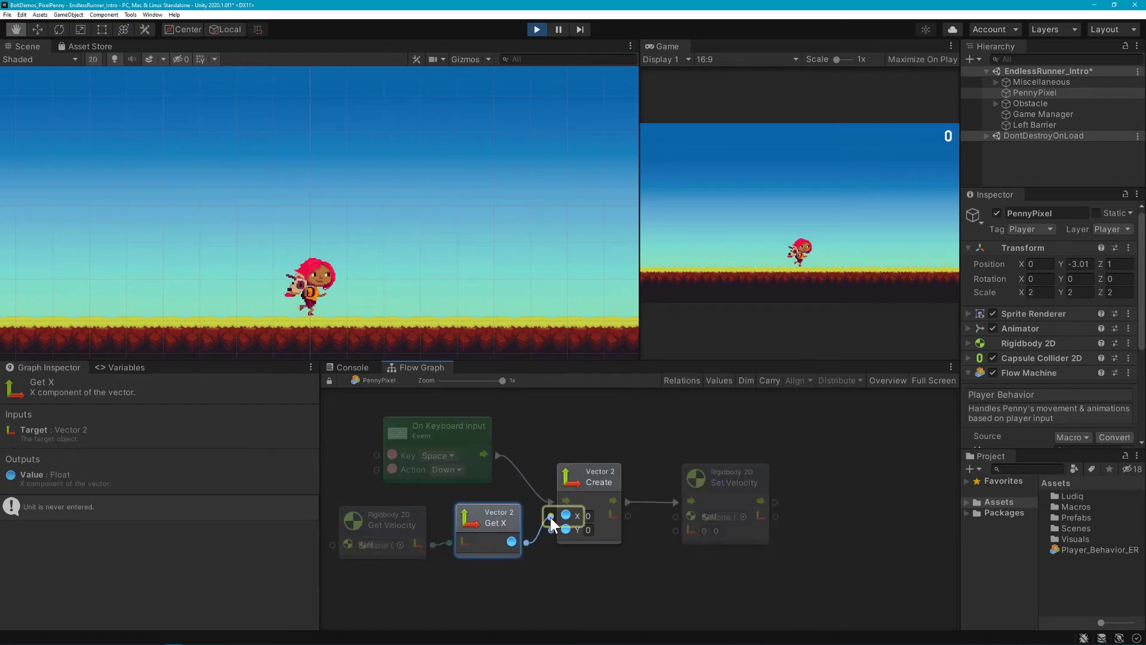
click(550, 518)
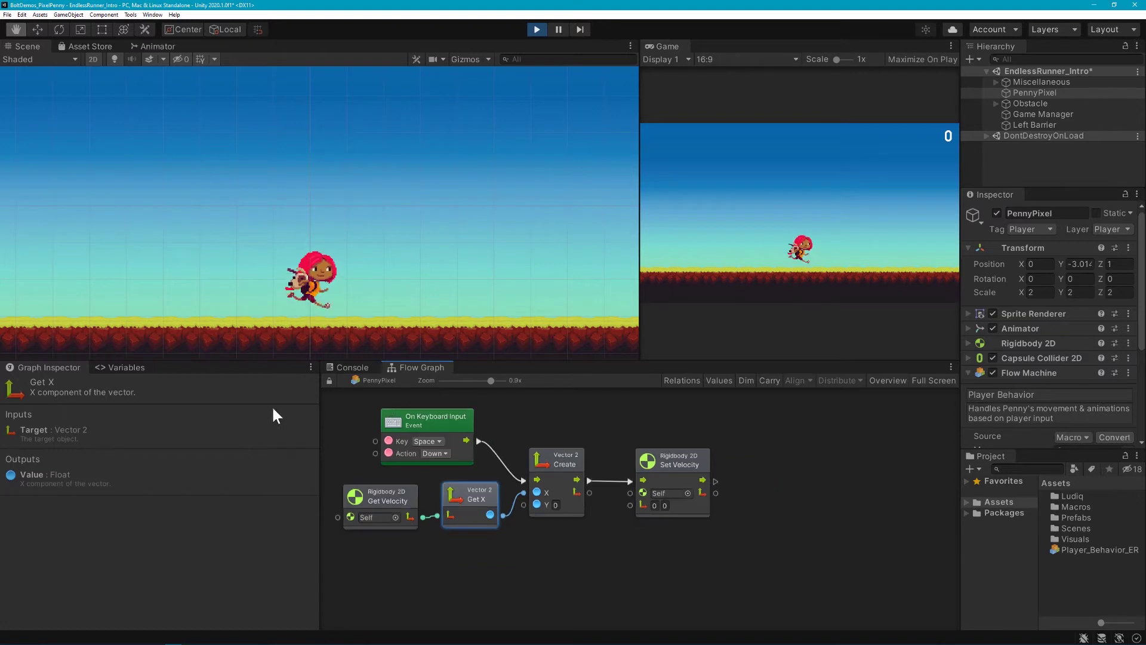
click(139, 366)
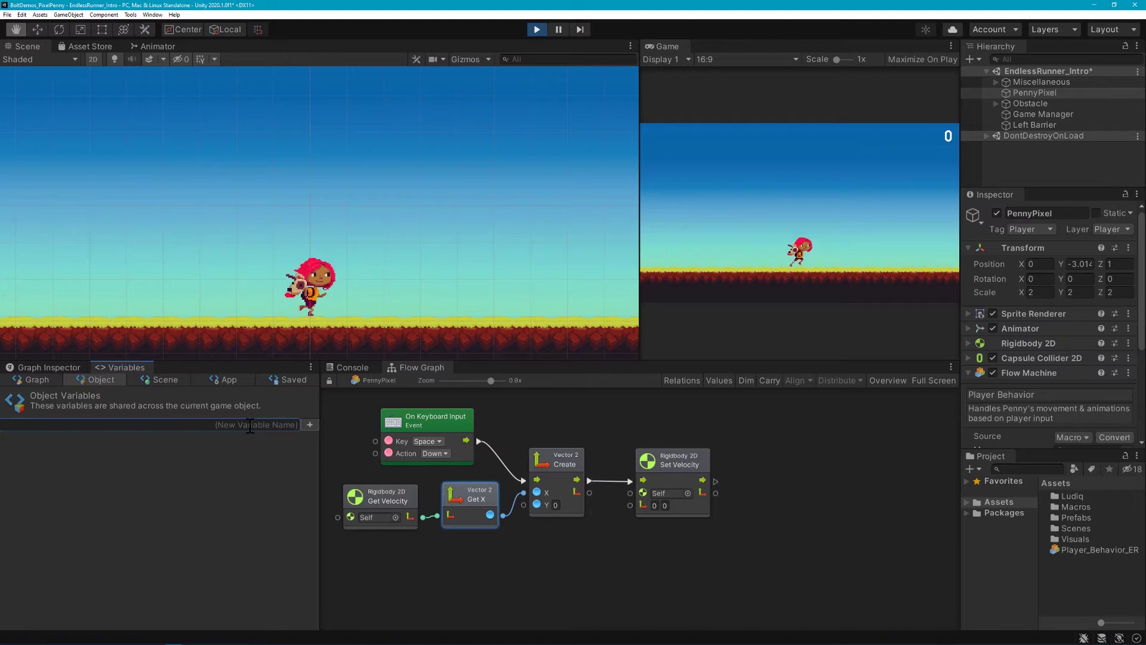
Create the Float object variable jumpStrength with value 3 and drop a Get Variable node for it.
text(jum)
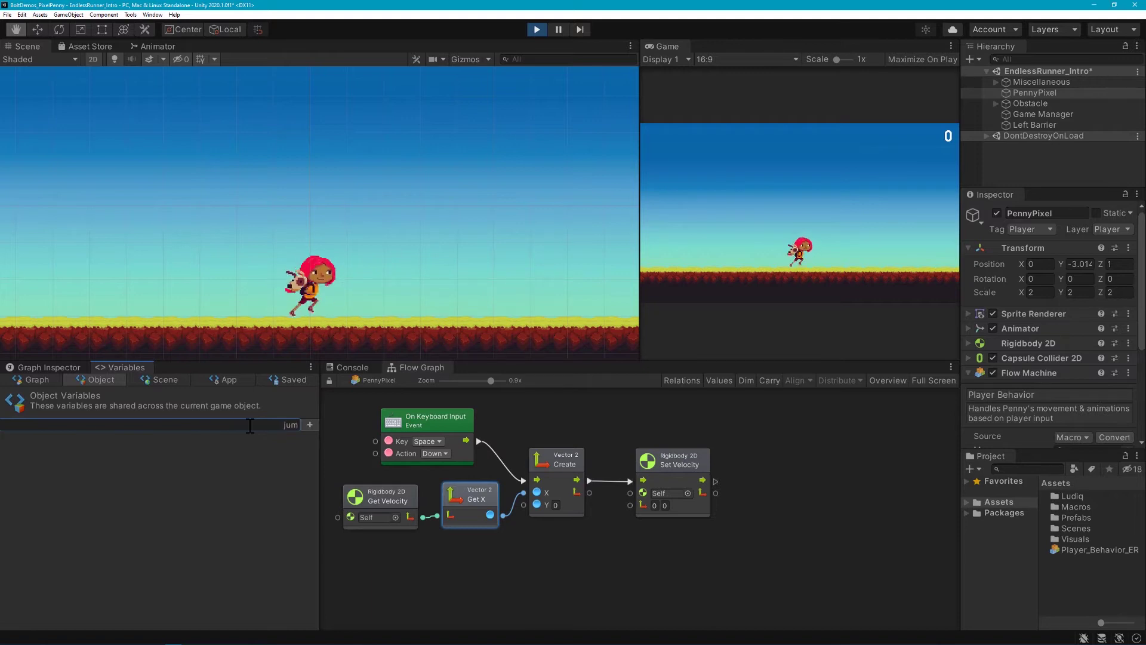
text(pSt)
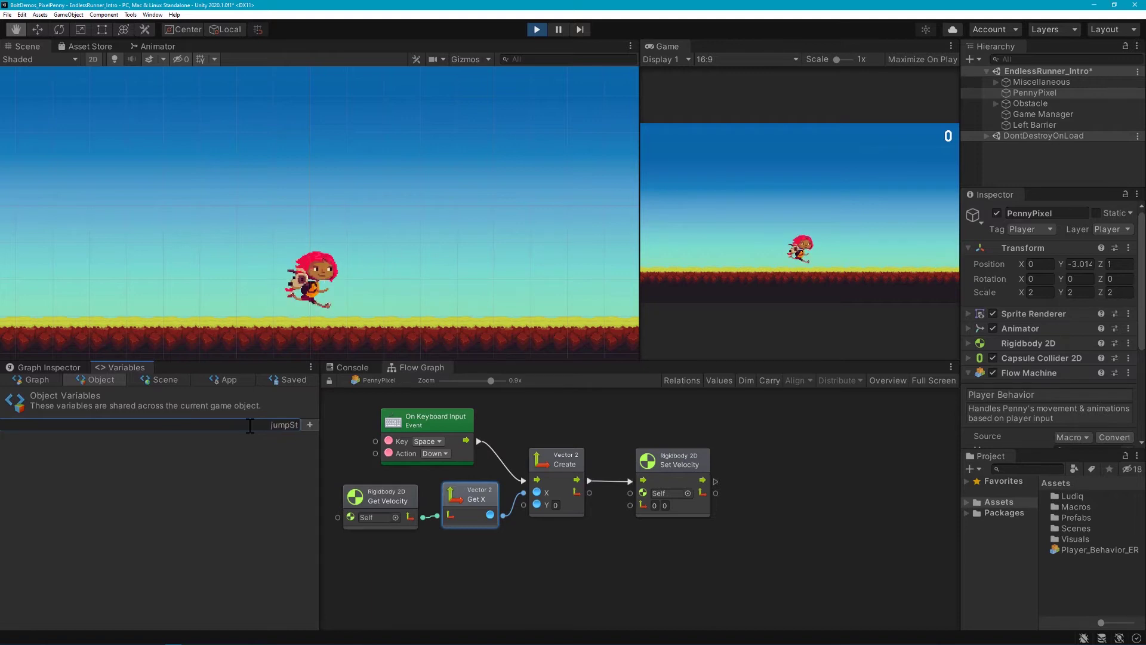
text(rengt)
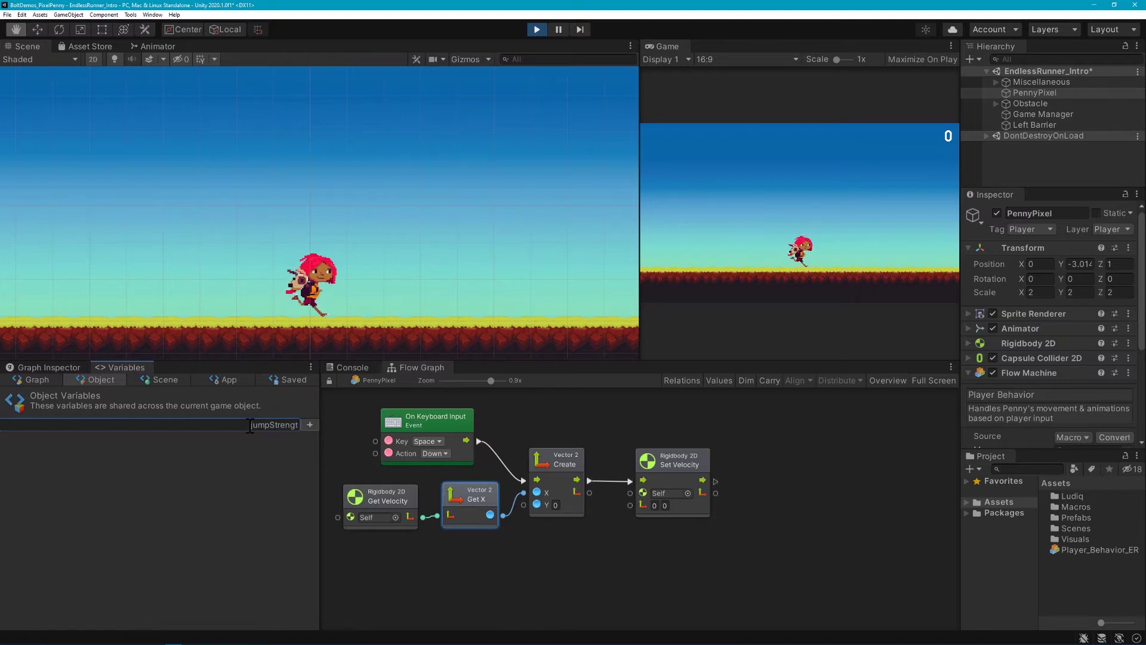
text(h)
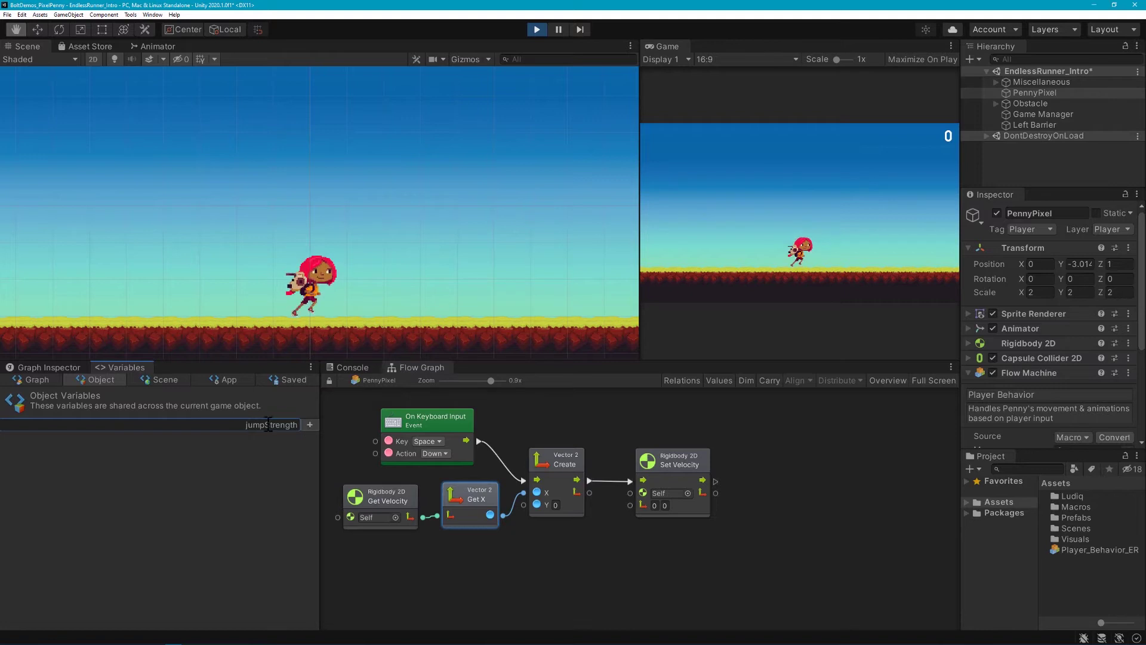
click(309, 424)
text(3)
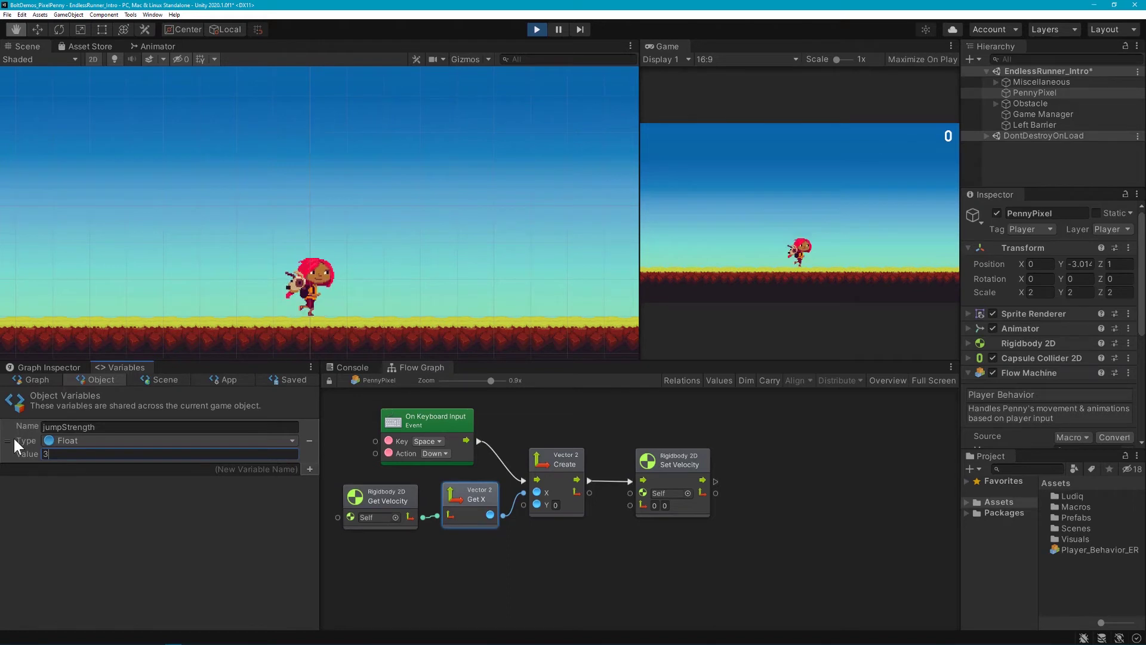
drag(13, 441, 369, 554)
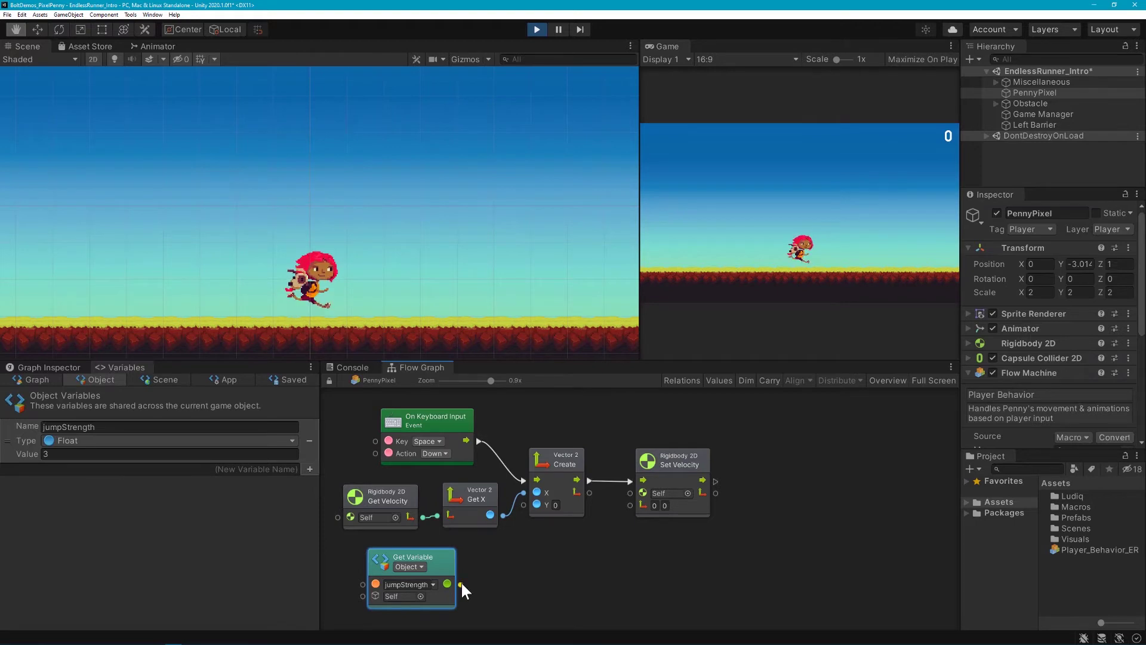
Connect jumpStrength to Create Vector 2's Y input and the vector into Set Velocity.
drag(461, 583, 524, 505)
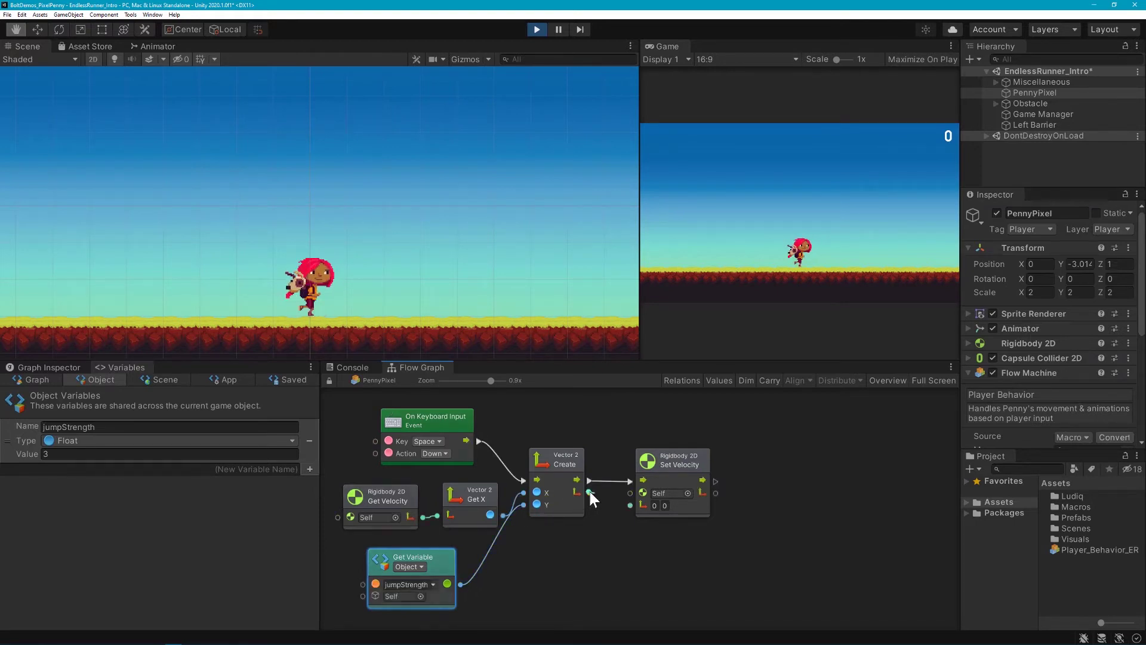
drag(588, 491, 630, 506)
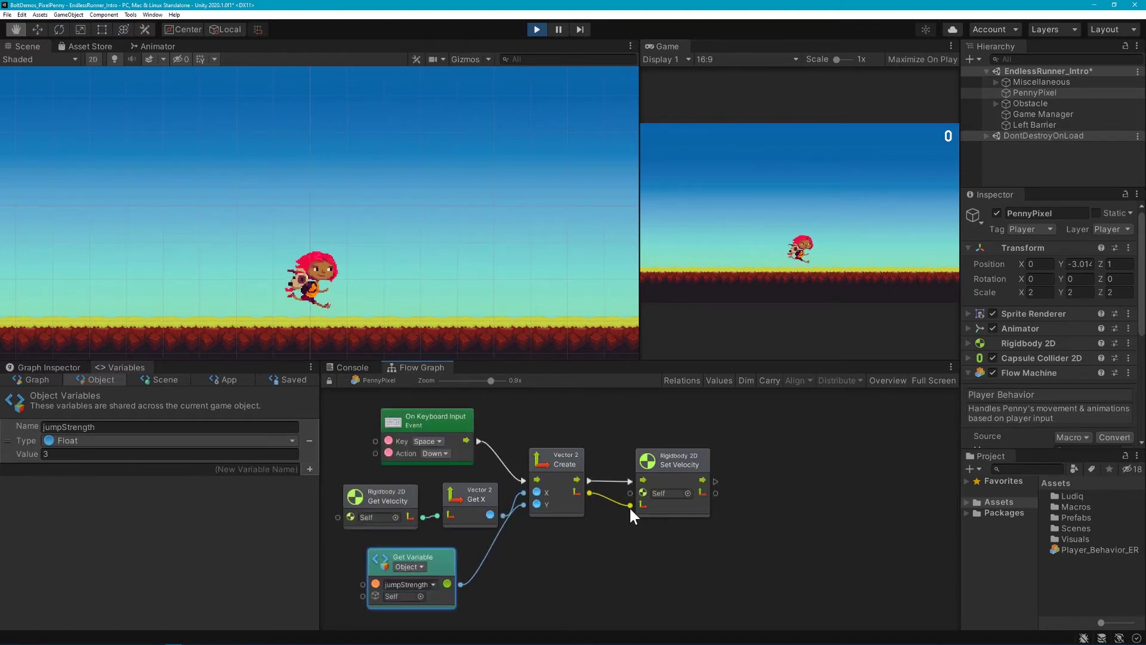
drag(448, 561, 485, 553)
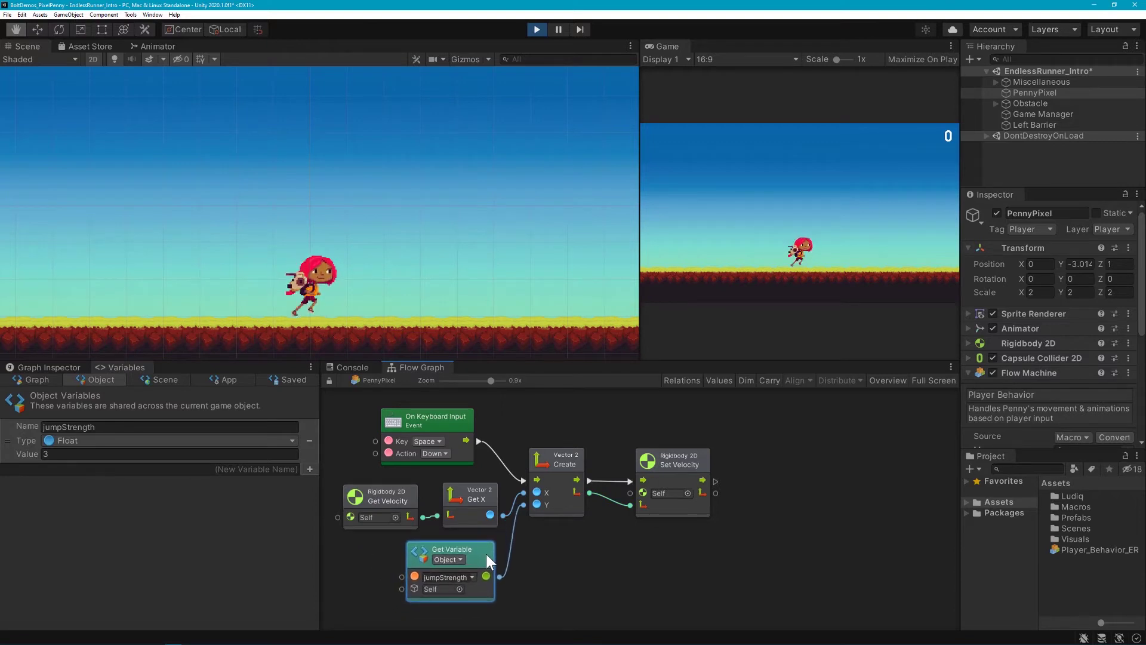
Test the jump in the running Game view by pressing Space twice.
click(834, 328)
key(space)
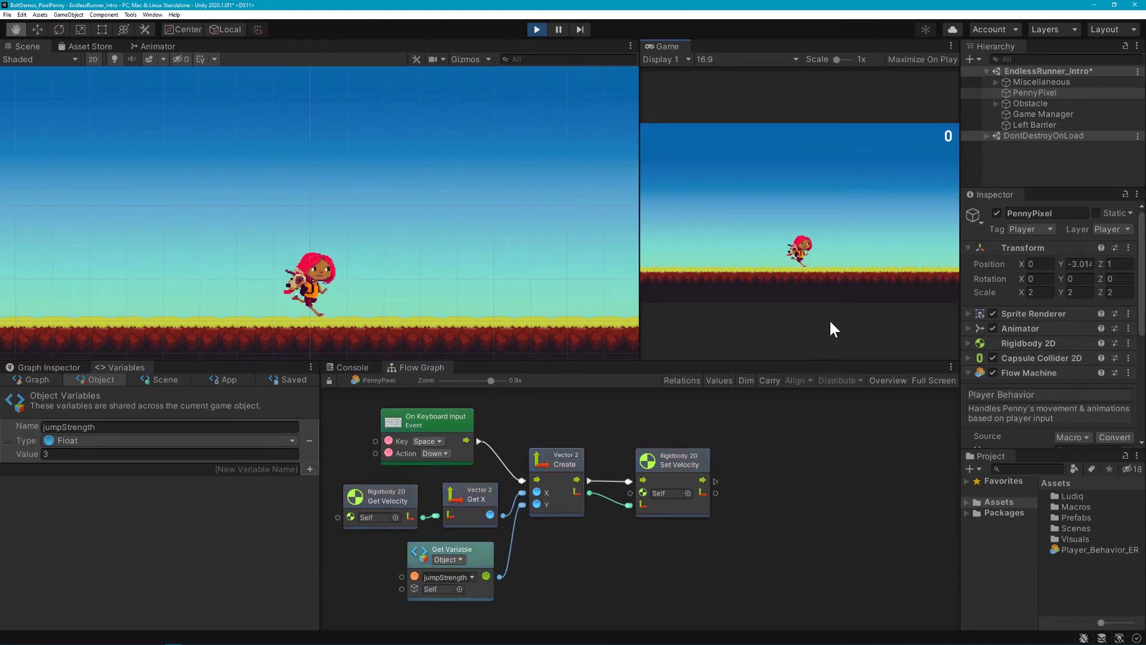
key(space)
key(space)
key(space)
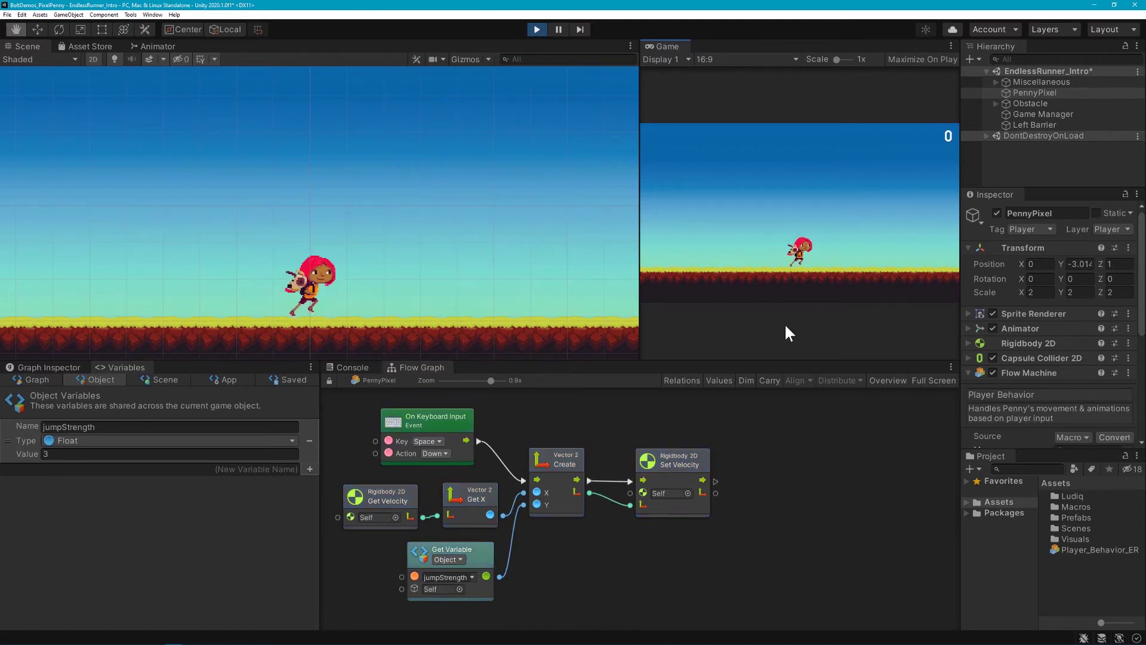
Raise jumpStrength to 8 and test the stronger jump with Space.
click(289, 454)
text(8)
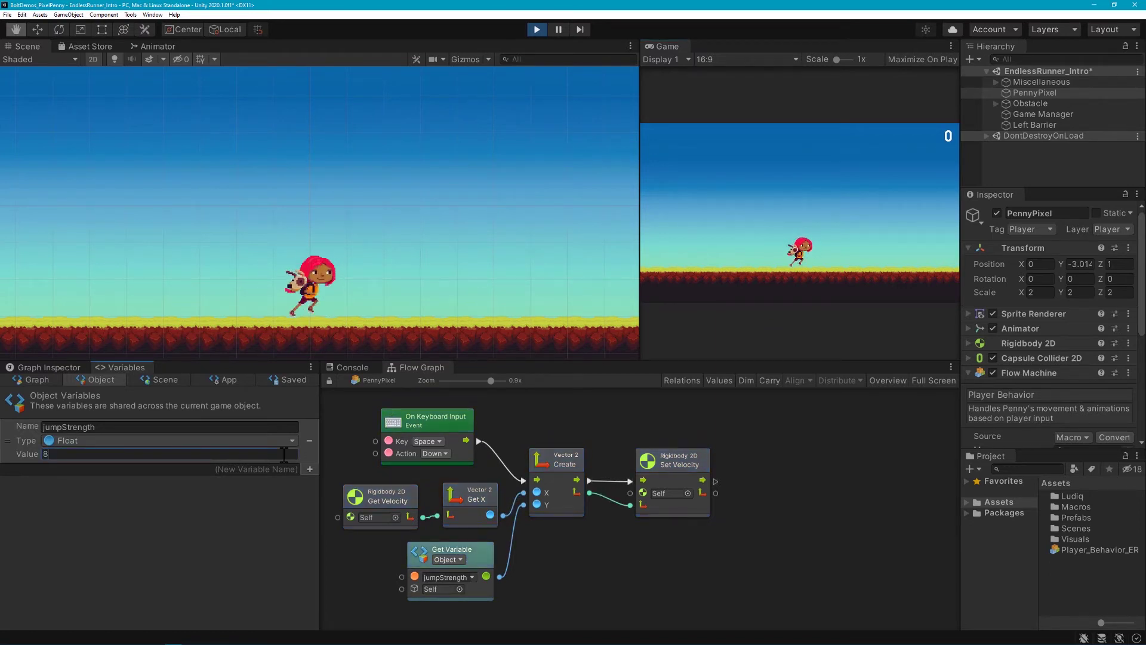
click(697, 328)
key(space)
key(space)
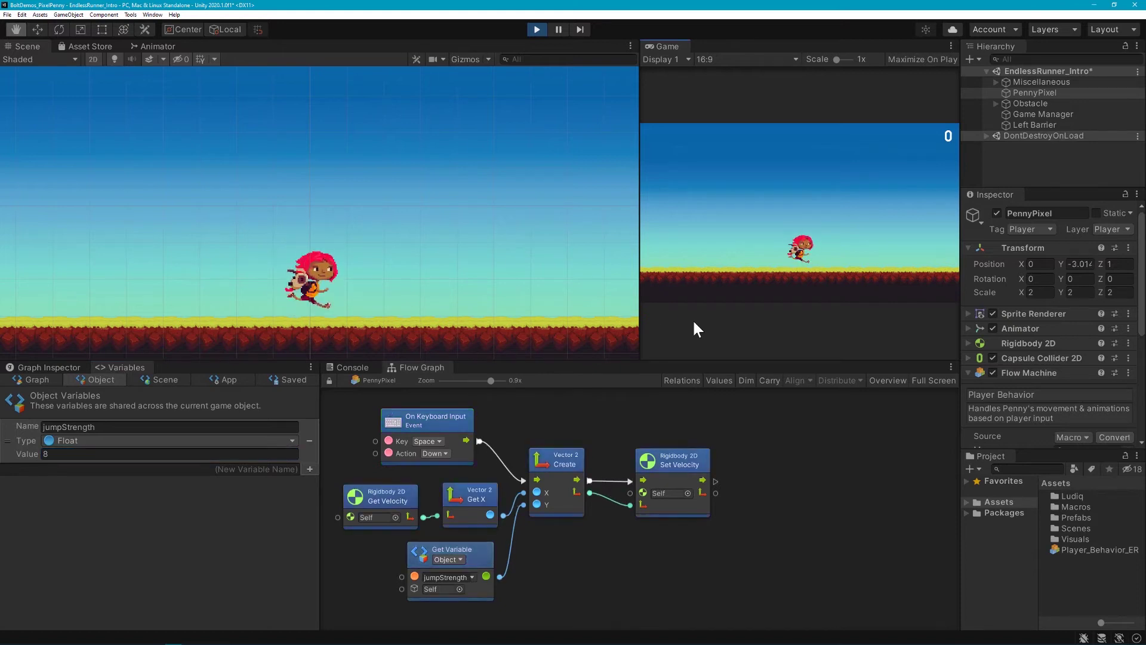
key(space)
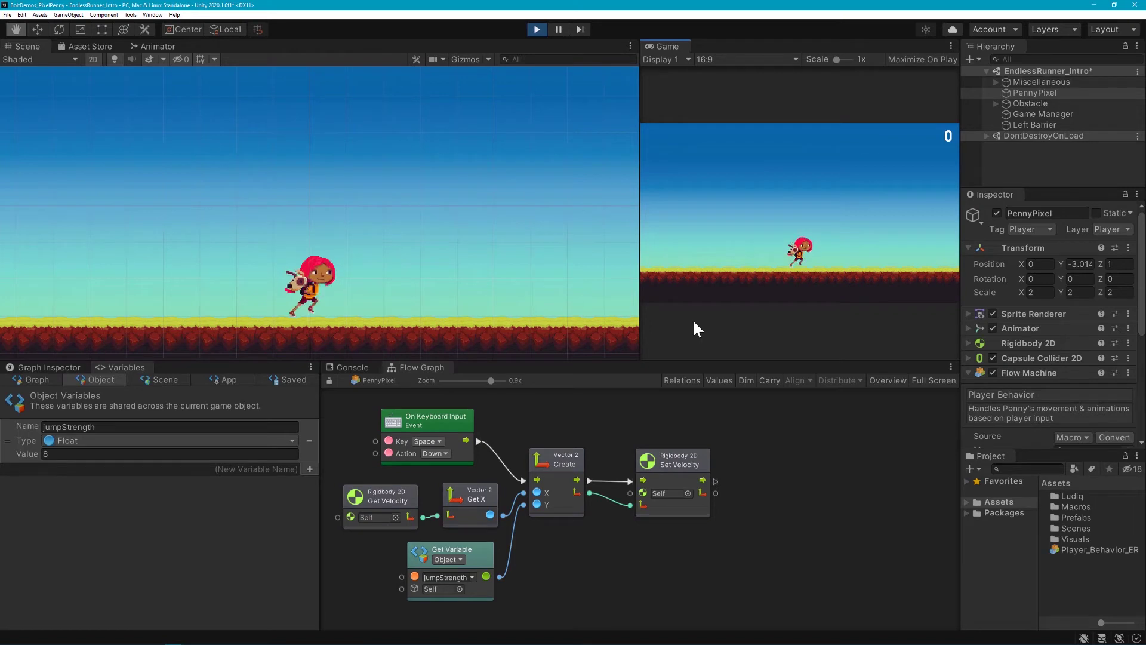
key(space)
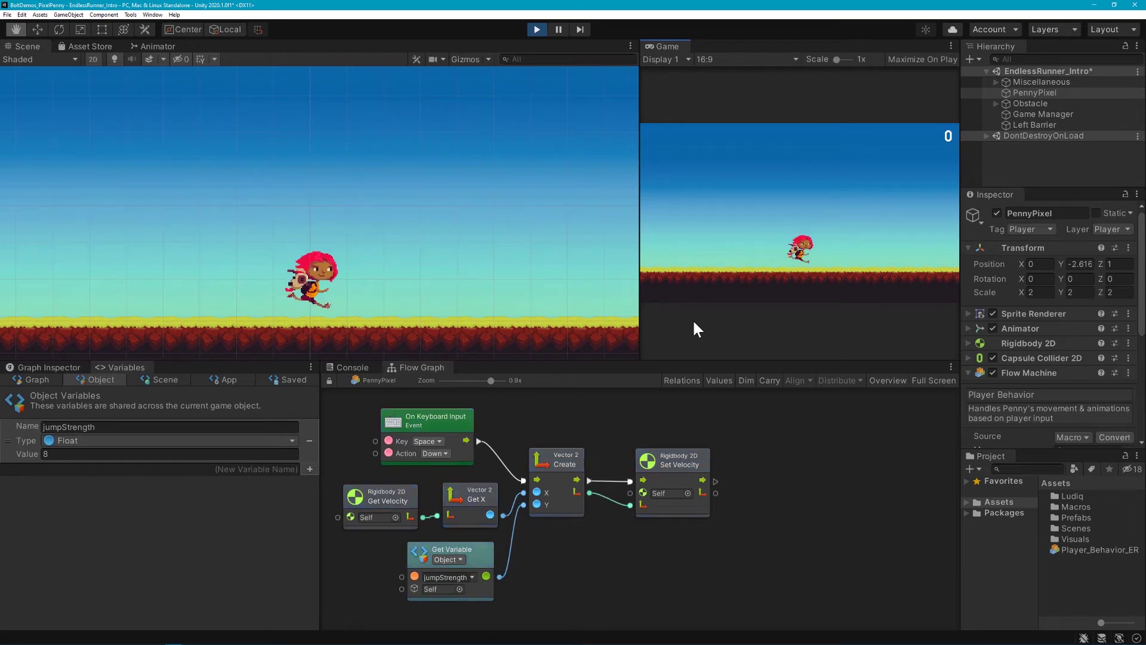
Switch the On Keyboard Input action to Hold and test jumping with Space held.
click(441, 455)
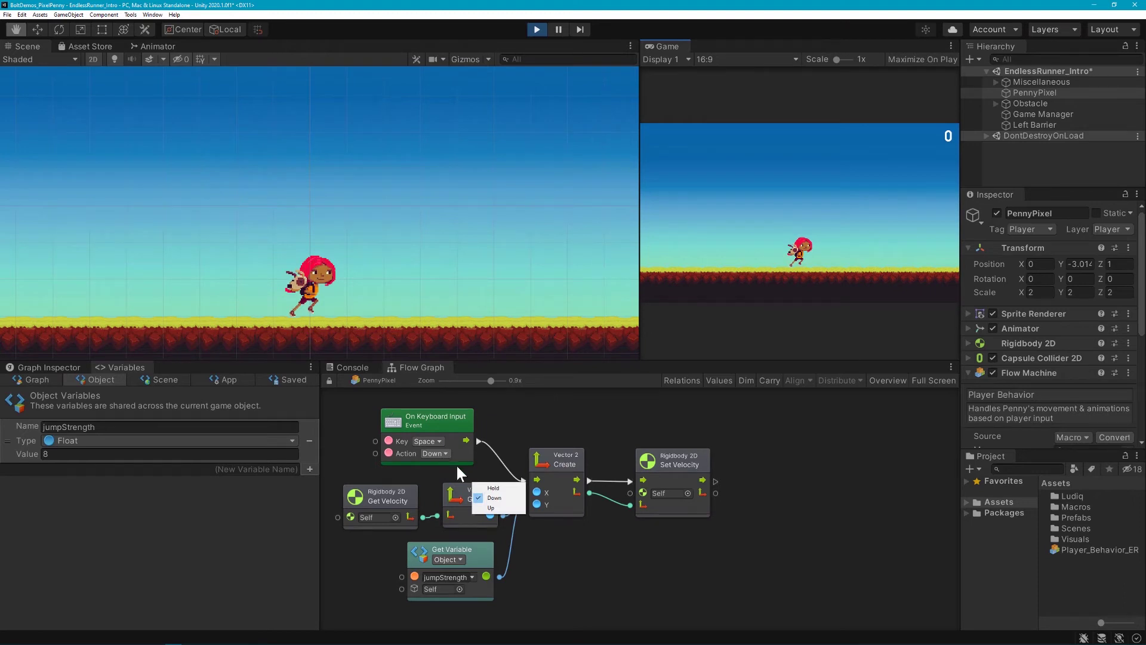
click(484, 488)
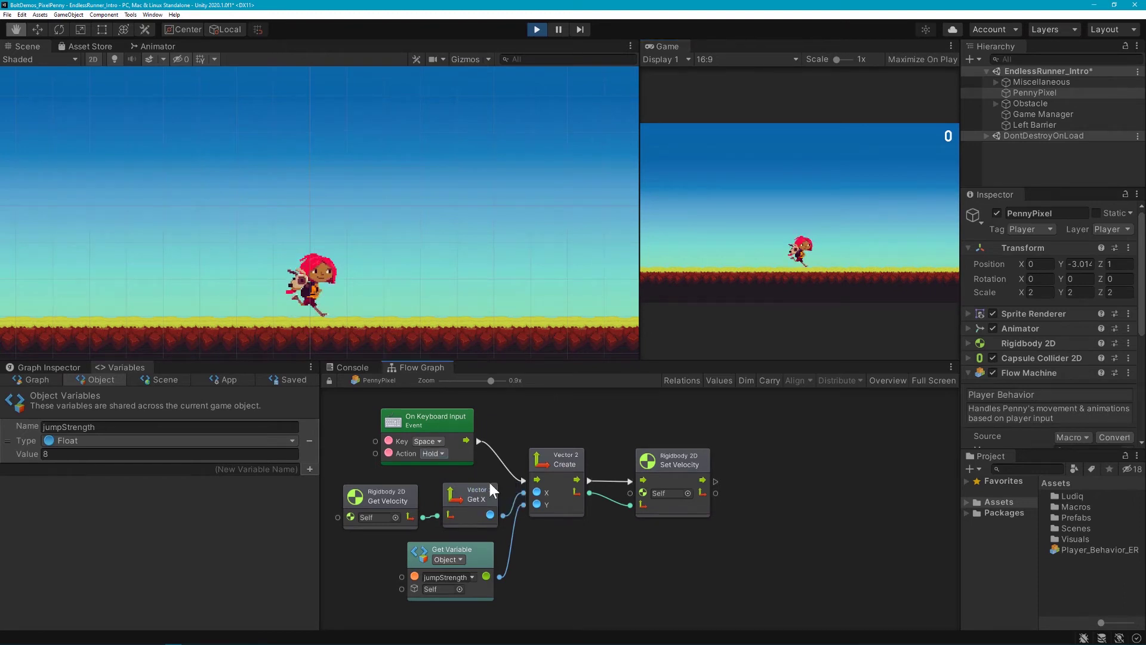
key(space)
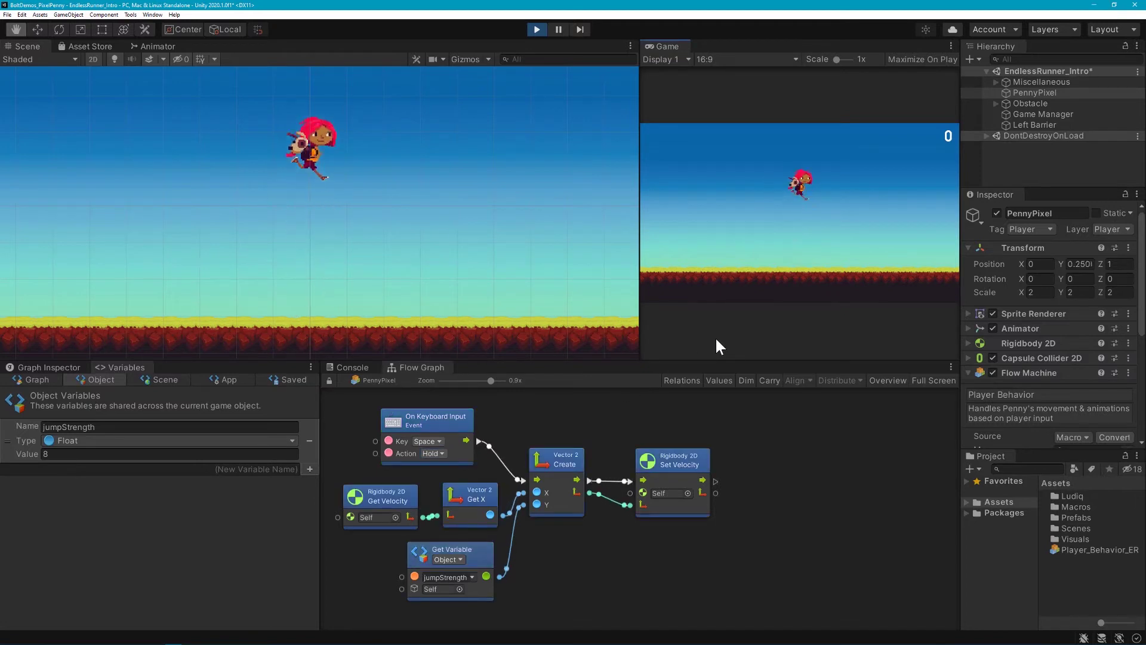
key(space)
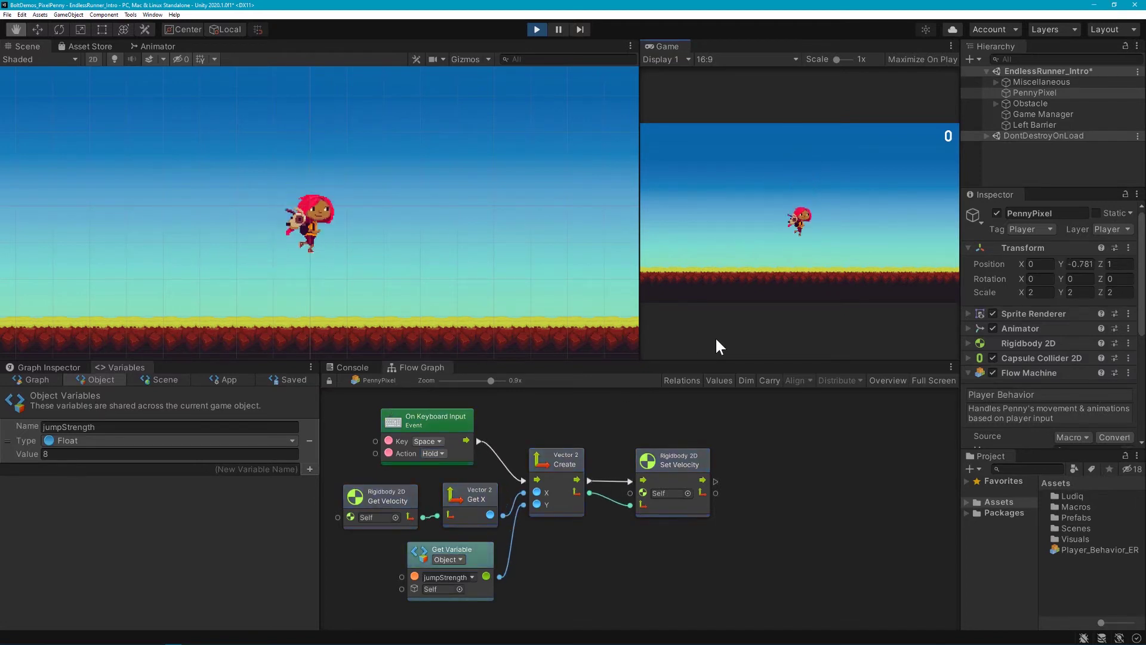
key(space)
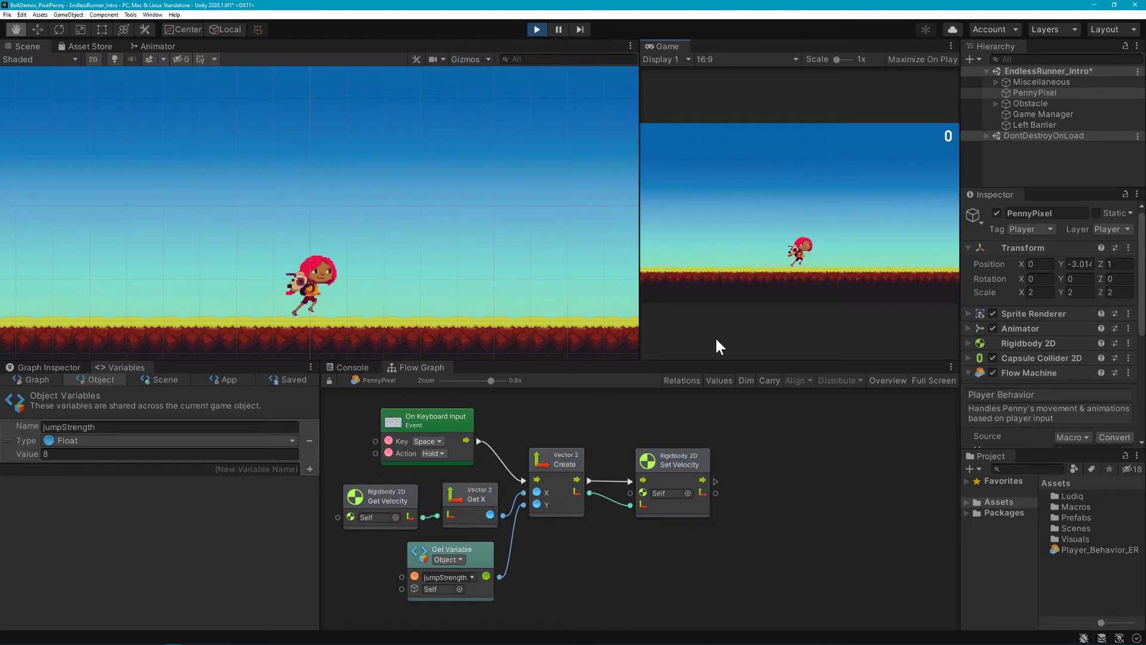
key(space)
key(space)
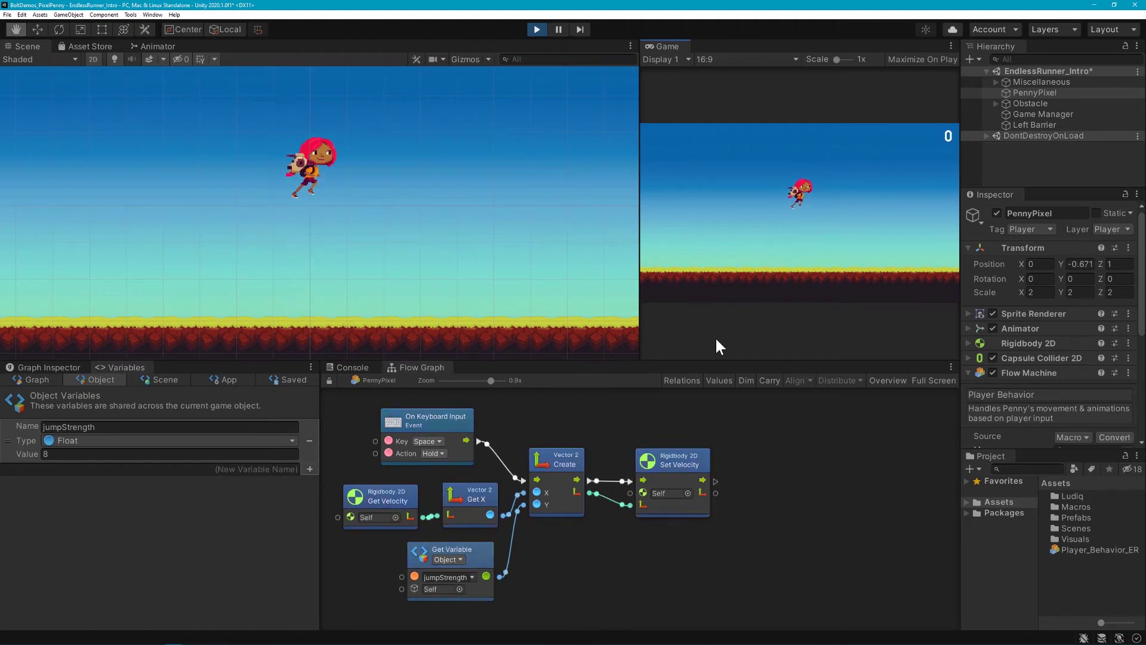
key(space)
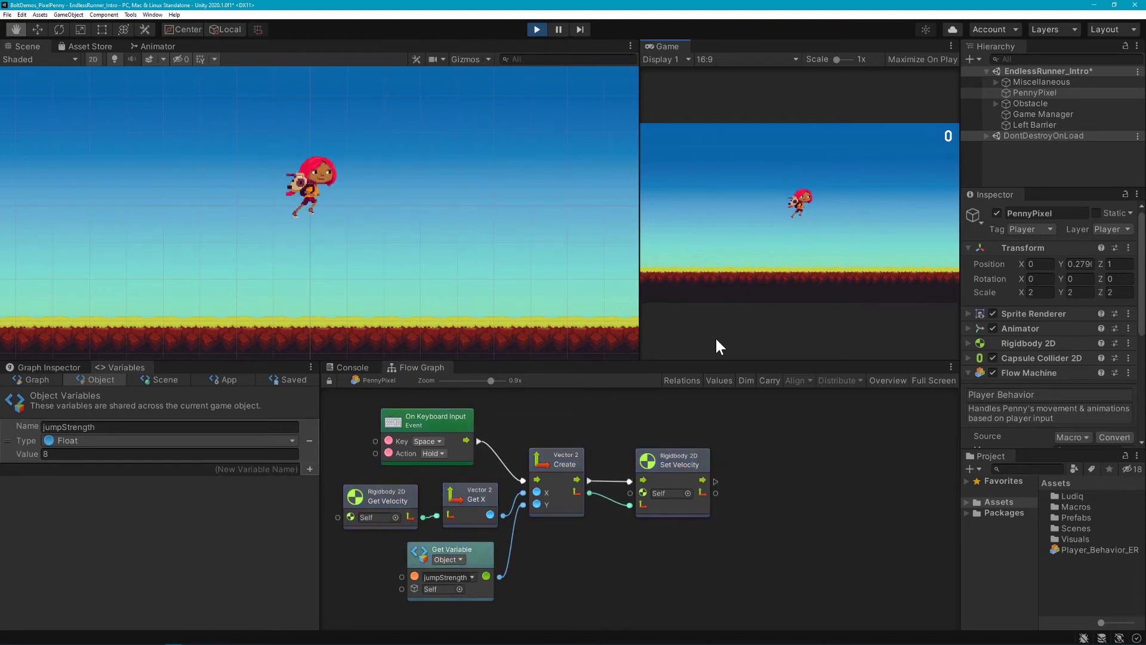
click(165, 47)
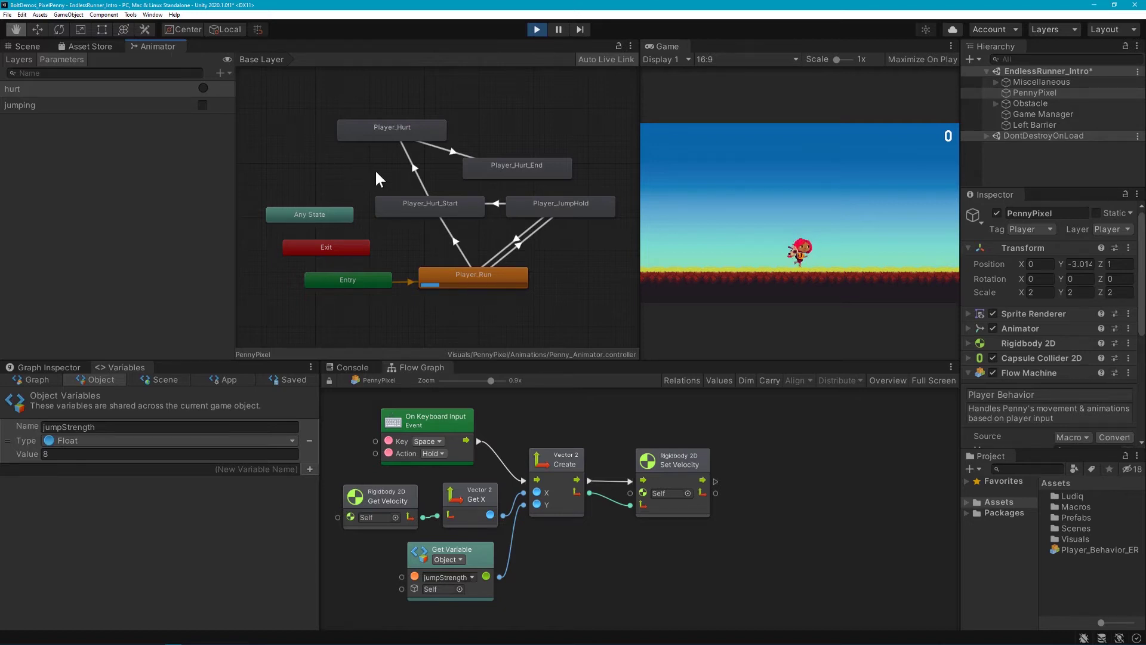
Confirm the Player_Run → Player_JumpHold transition's condition is jumping = true, then return to the Scene view.
click(517, 246)
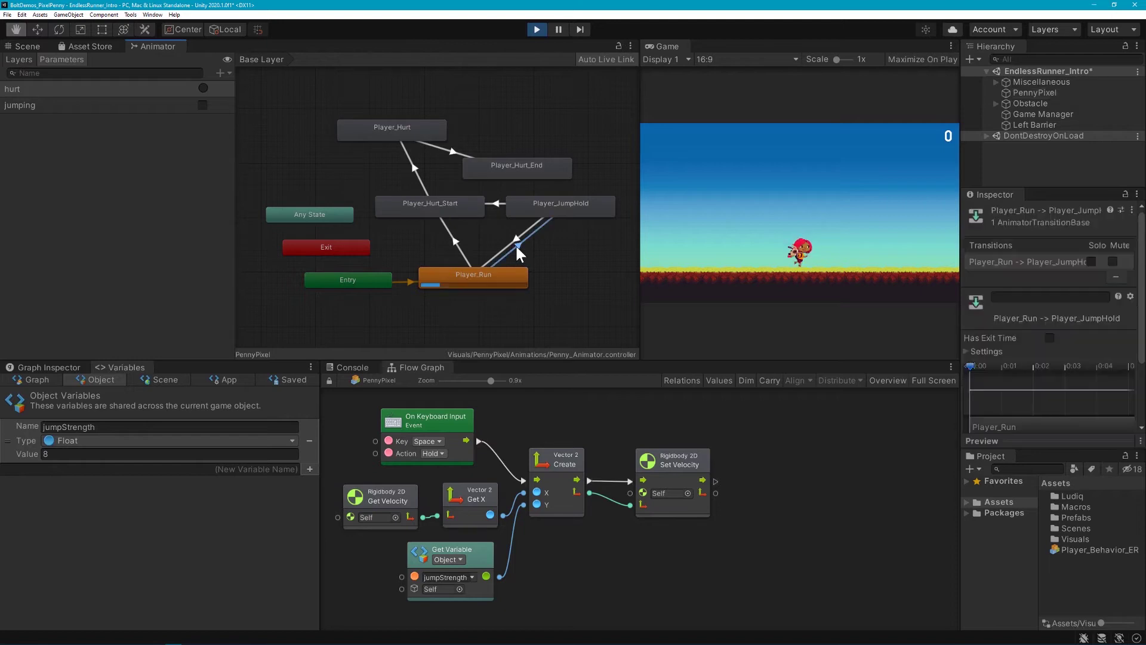
scroll(1009, 292, down, 3)
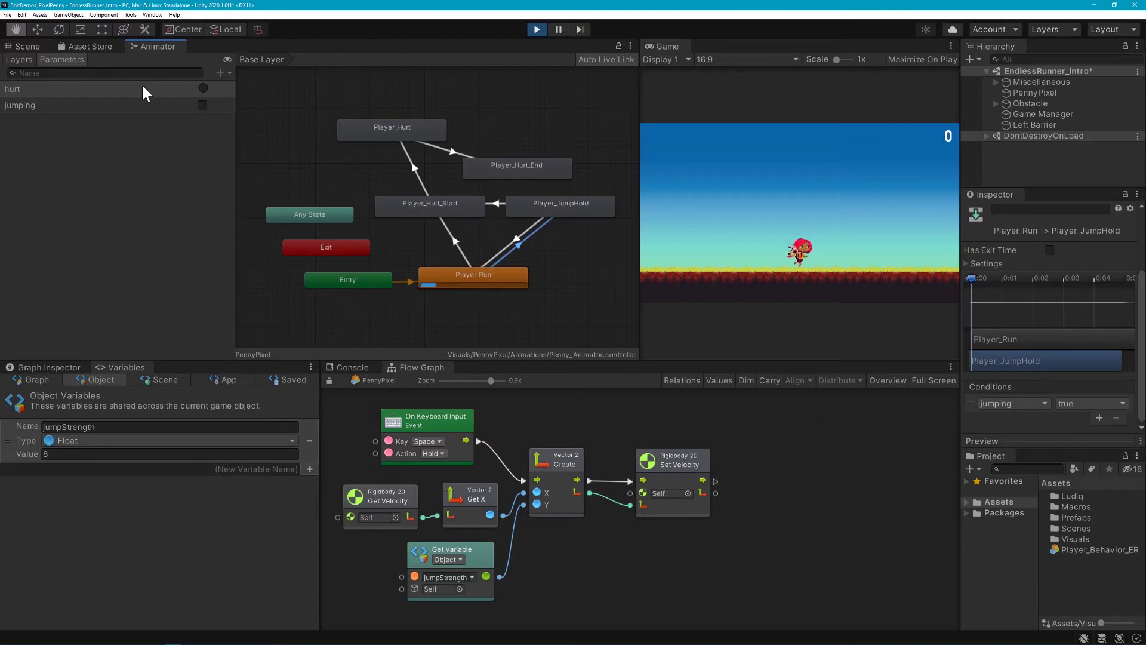
click(143, 108)
click(33, 47)
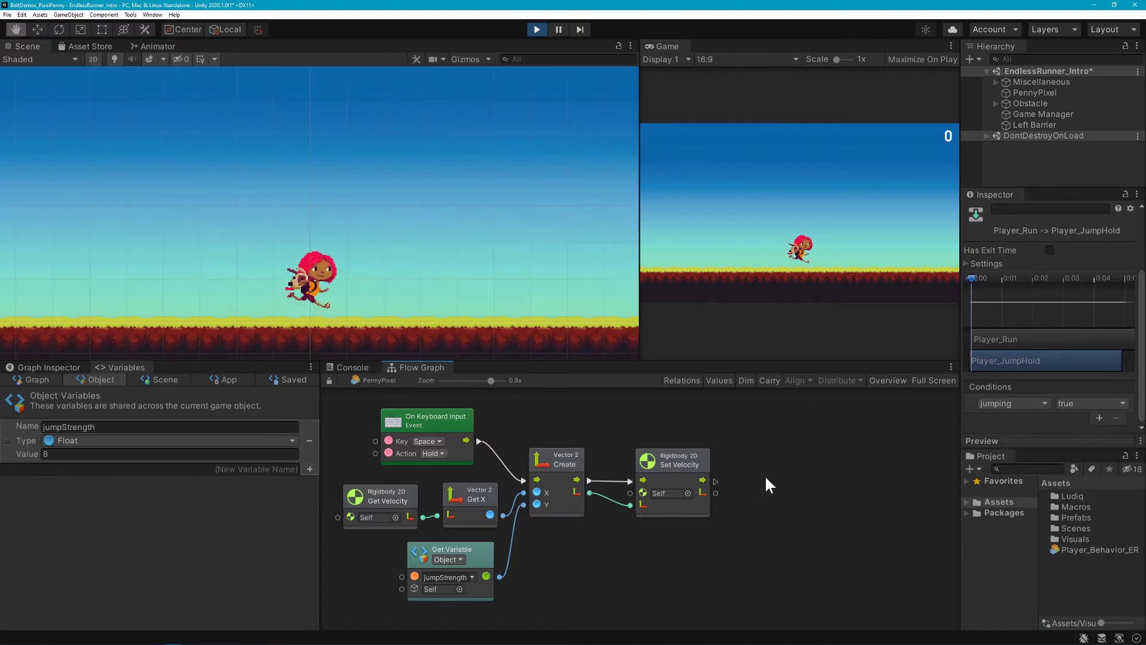
After Set Velocity, add an Animator Set Bool node that sets jumping to true.
drag(716, 480, 749, 478)
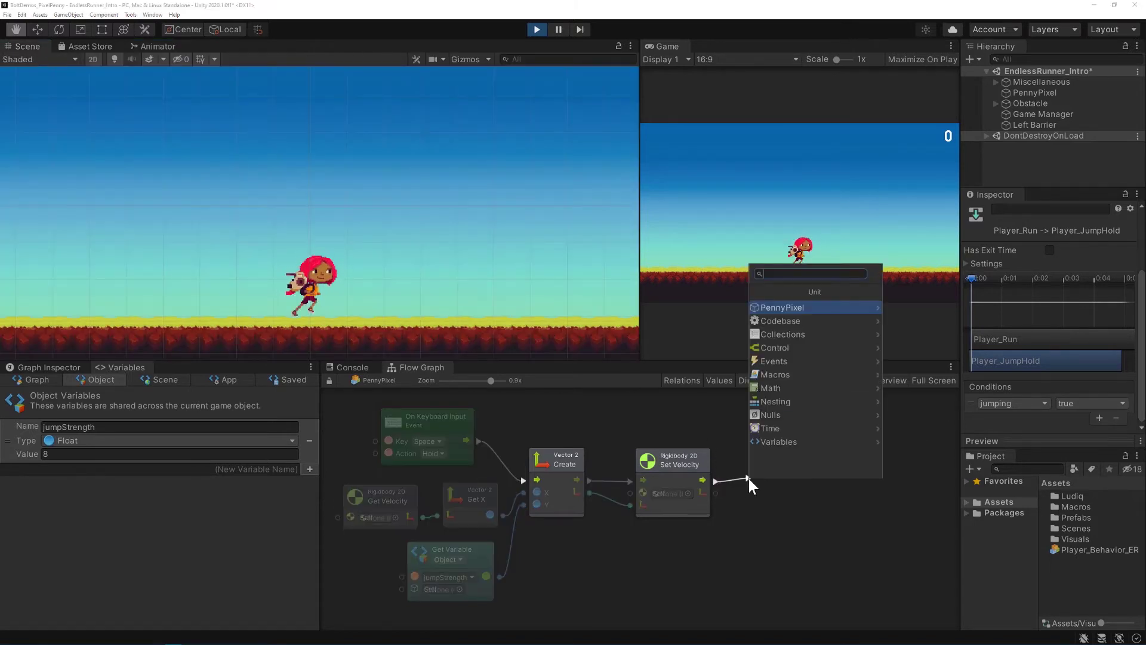
text(set bool)
key(Return)
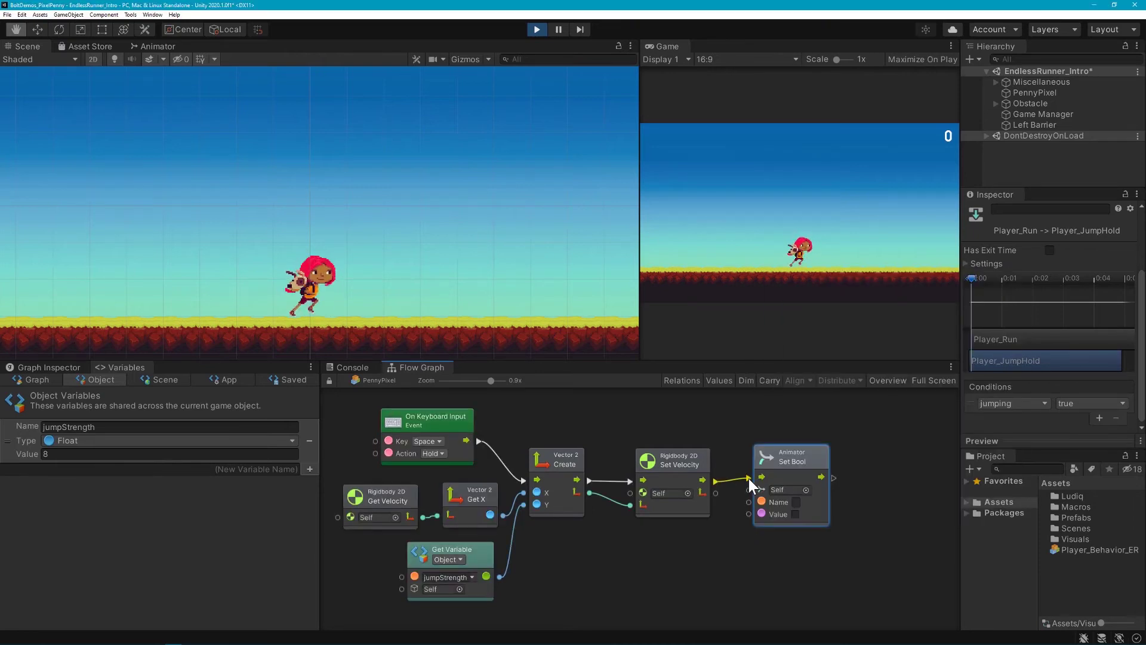
click(796, 501)
text(jumping)
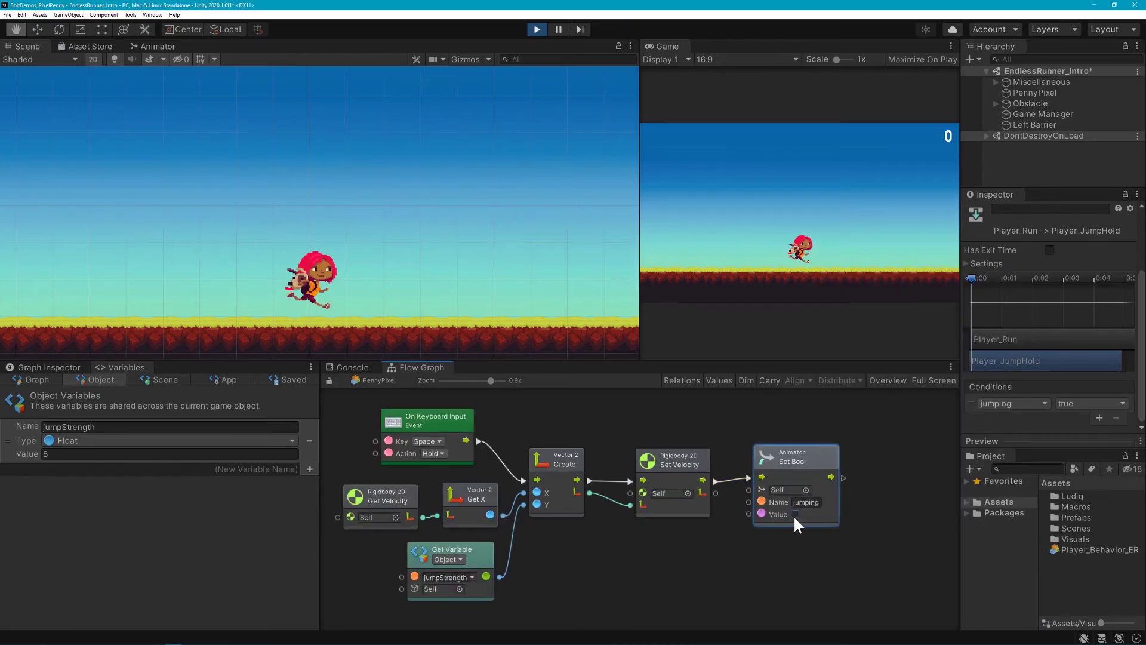
click(795, 514)
Test the jump twice with Space in the running game.
click(738, 544)
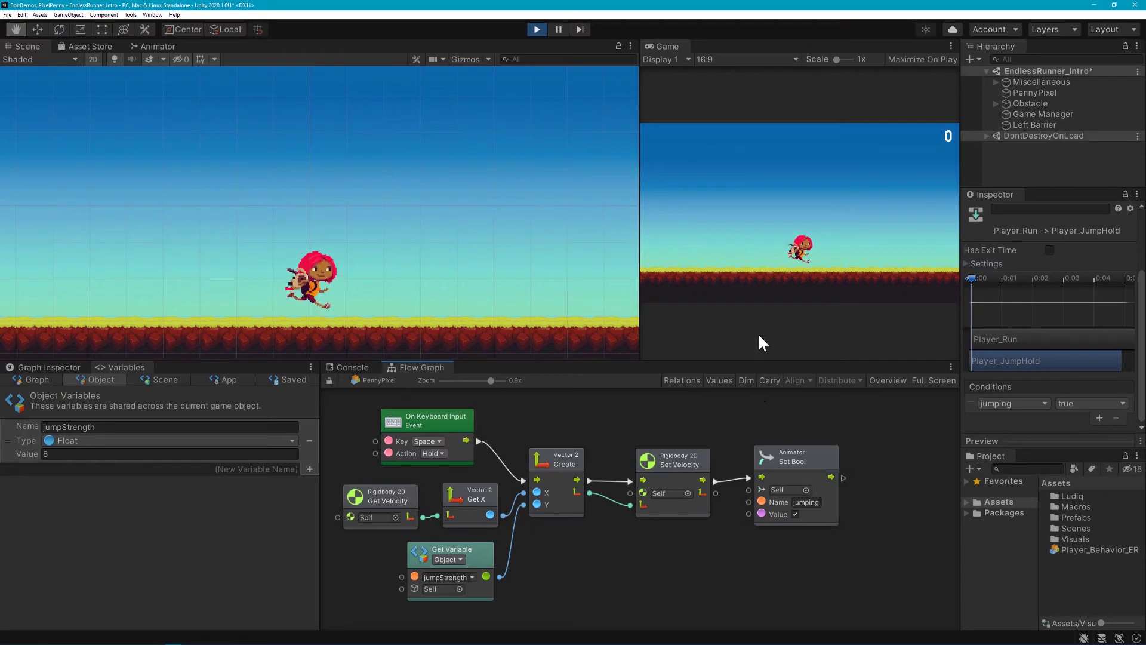
key(space)
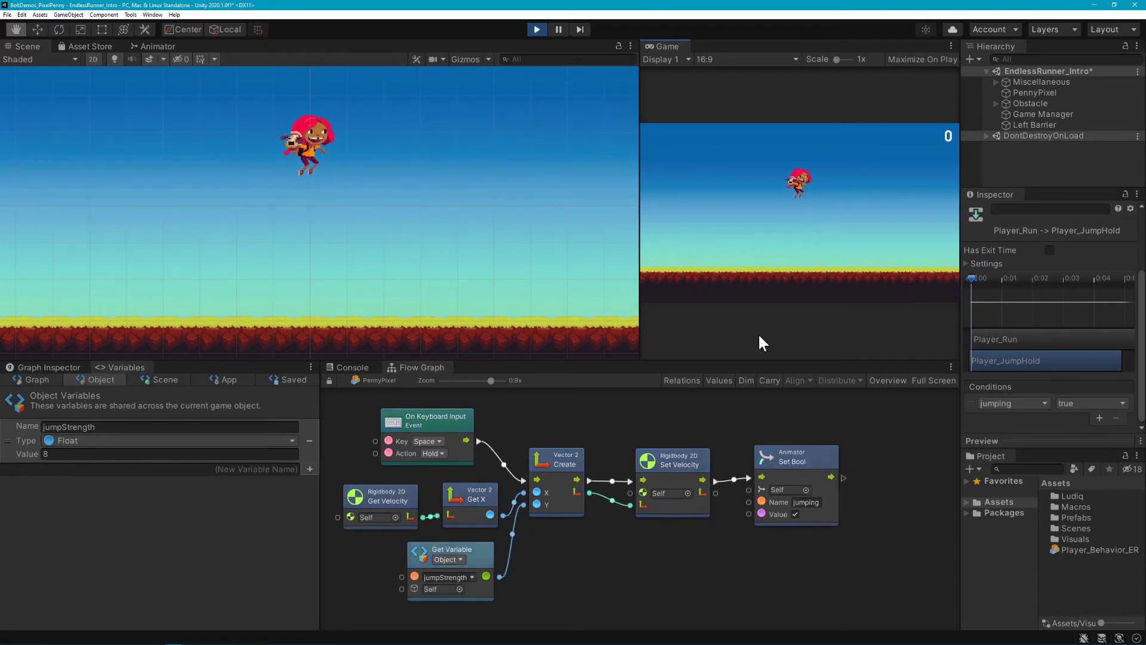
key(space)
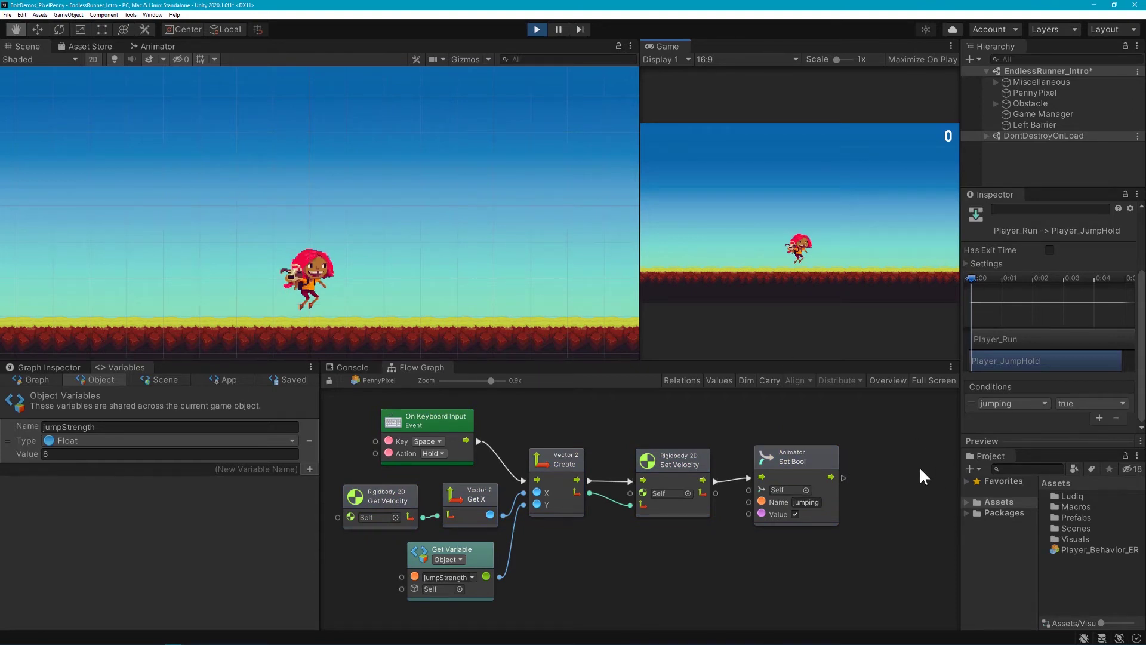
Duplicate the keyboard event and Set Bool so Space release (Up) sets jumping to false.
click(460, 425)
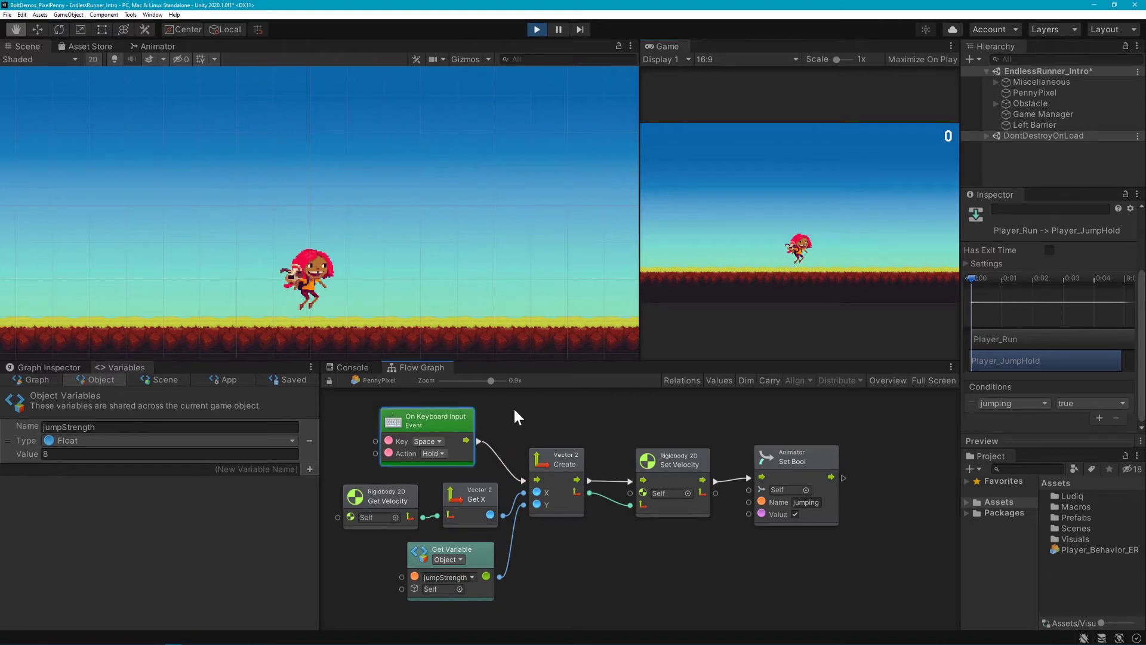
right_click(799, 459)
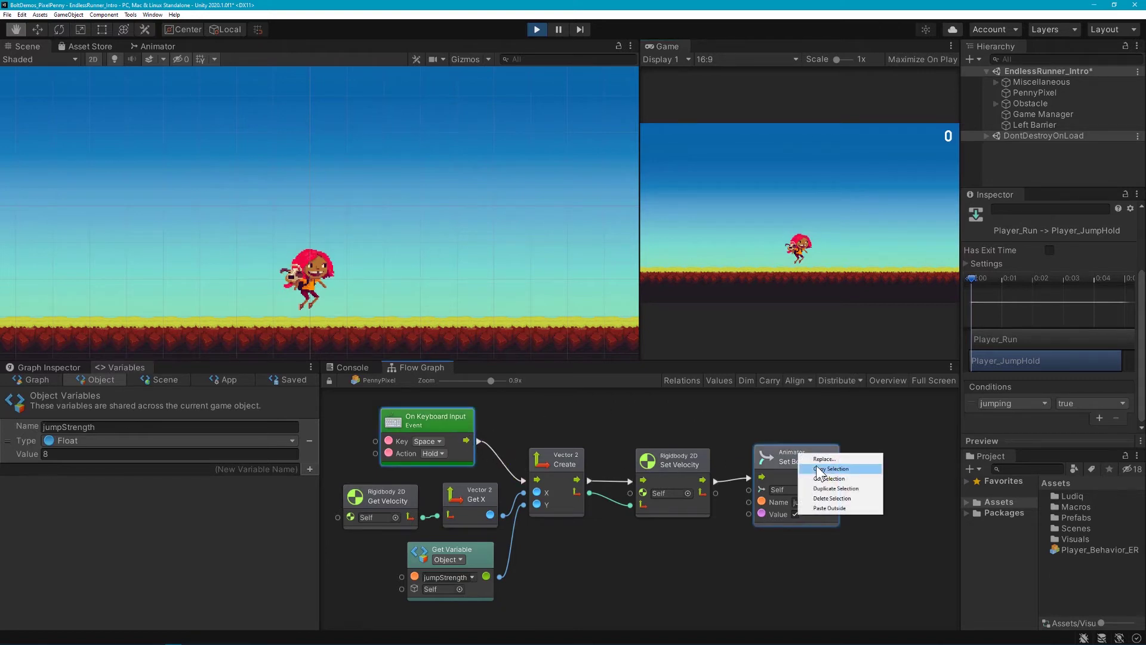
click(818, 468)
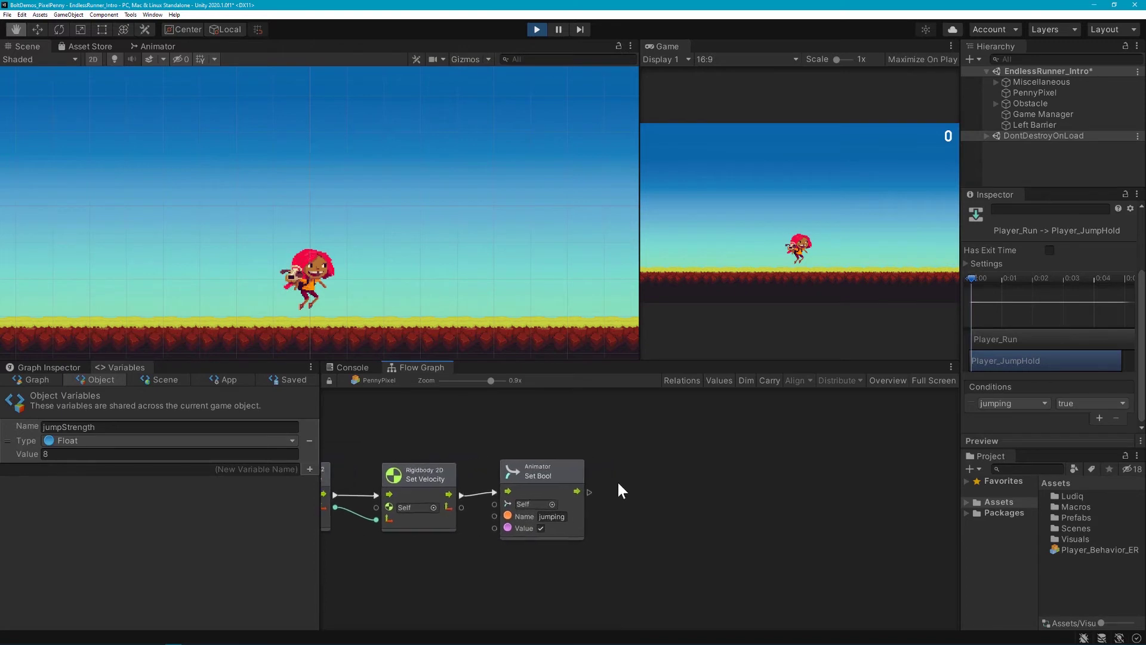
drag(485, 471, 703, 457)
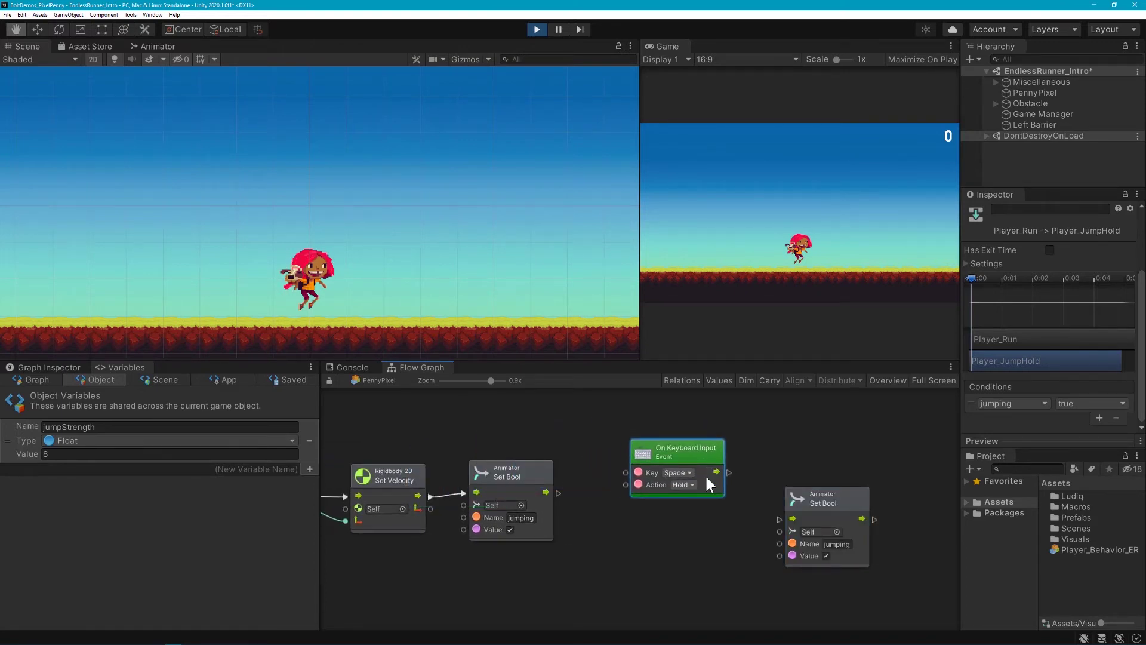
click(683, 484)
click(703, 540)
drag(729, 472, 779, 518)
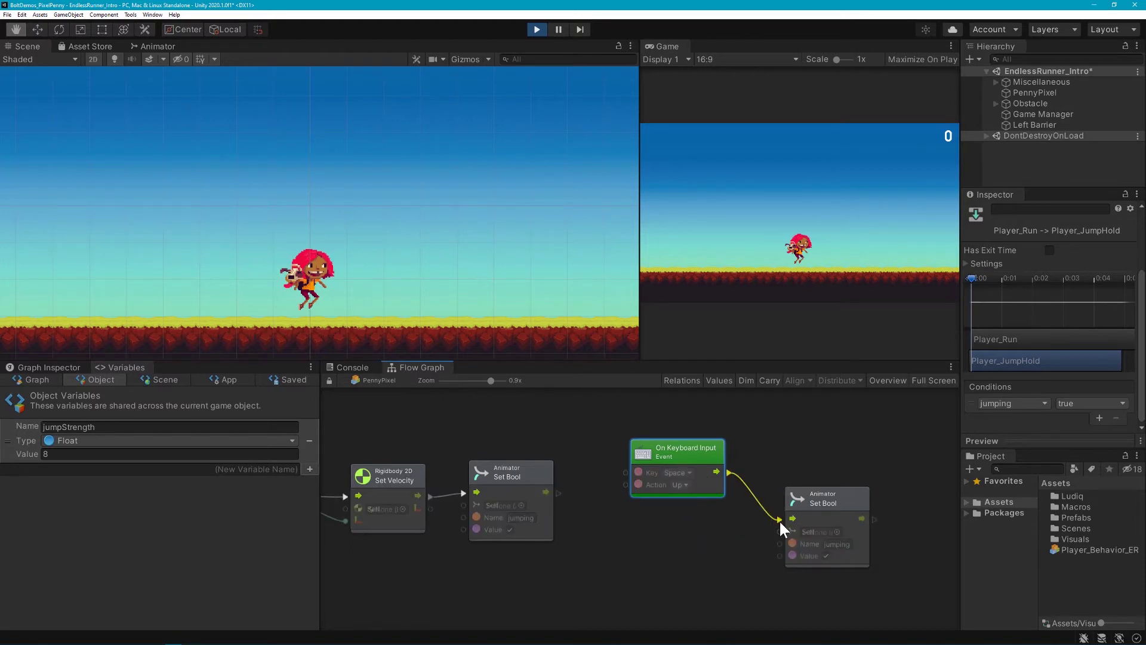
click(826, 556)
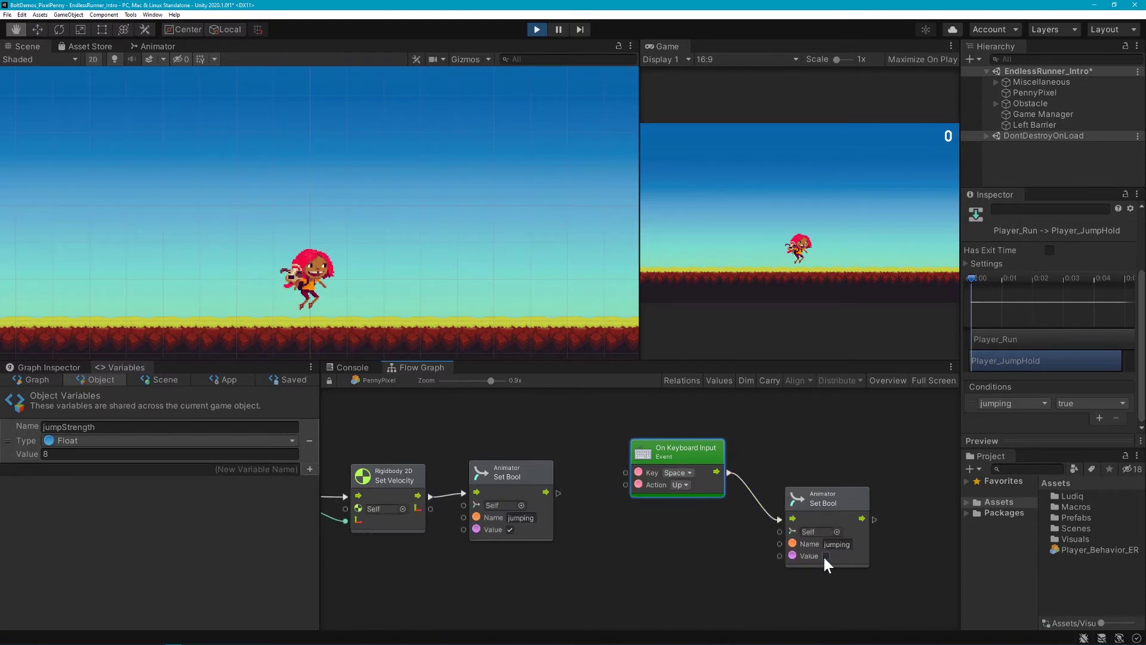
Make Penny jump three times in the running game to test jumping and landing.
click(832, 344)
key(space)
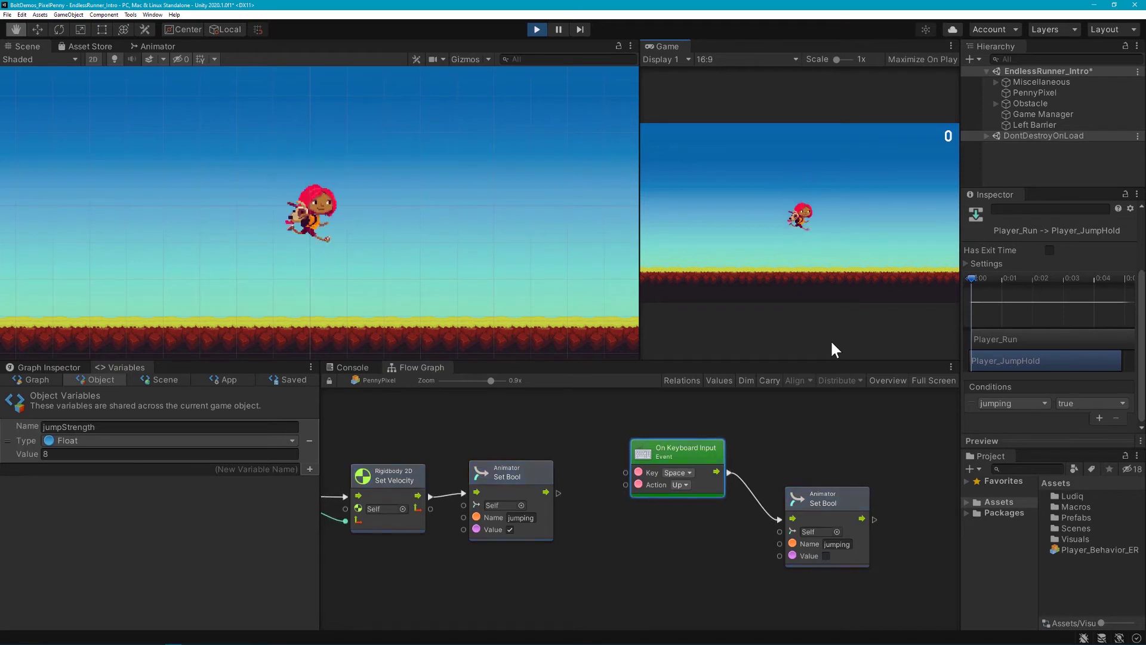
key(space)
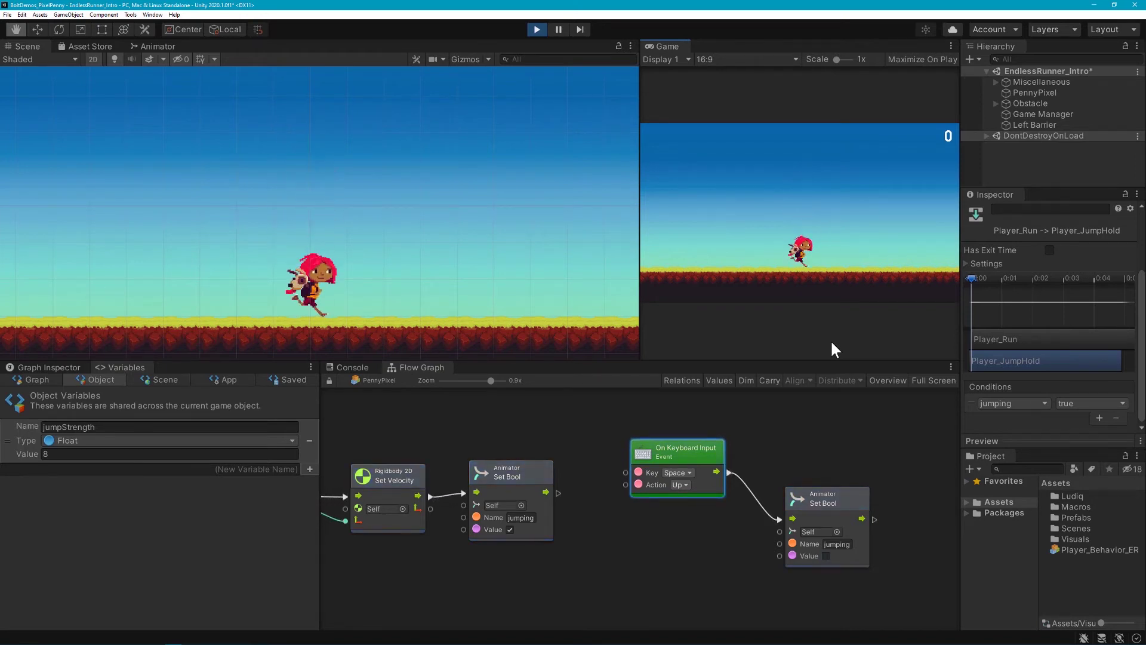
key(space)
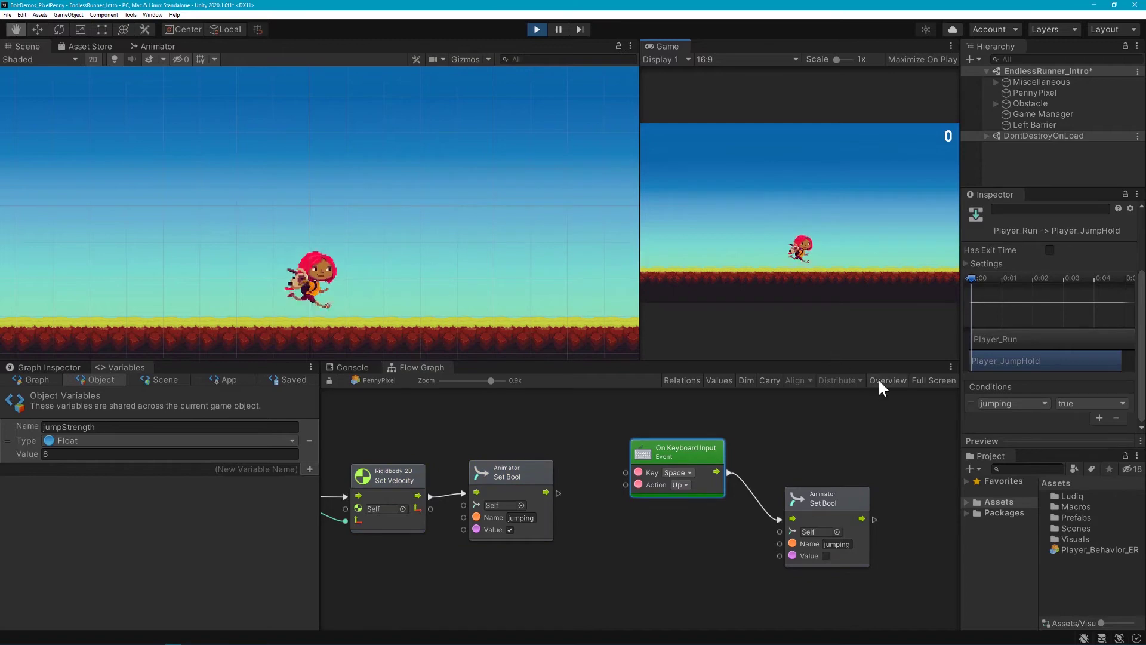
Fit the whole flow graph in view and stop the running game.
click(882, 380)
click(536, 30)
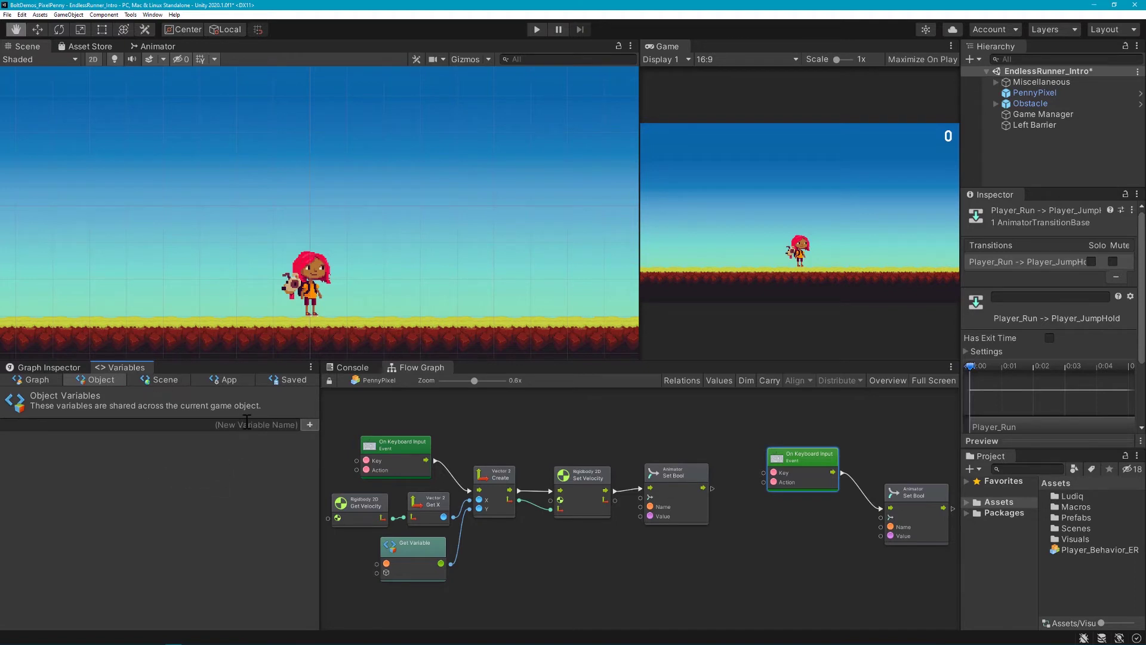
Add jumpStrength back to PennyPixel's object variables as a Float with value 8.
scroll(399, 572, up, 4)
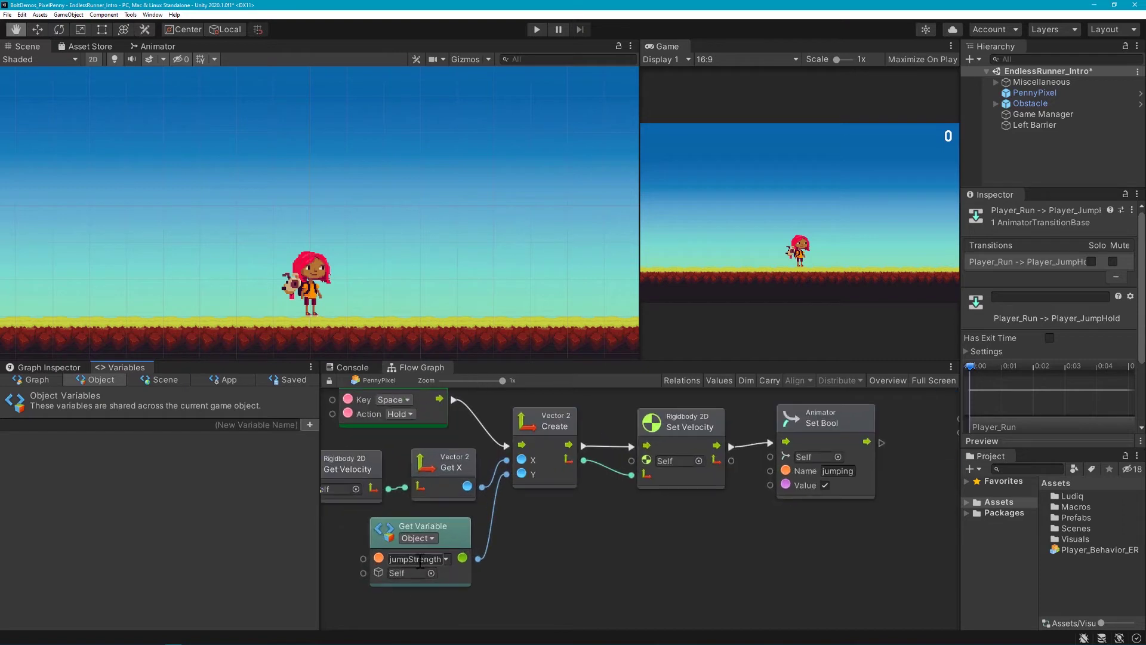
click(421, 559)
click(276, 425)
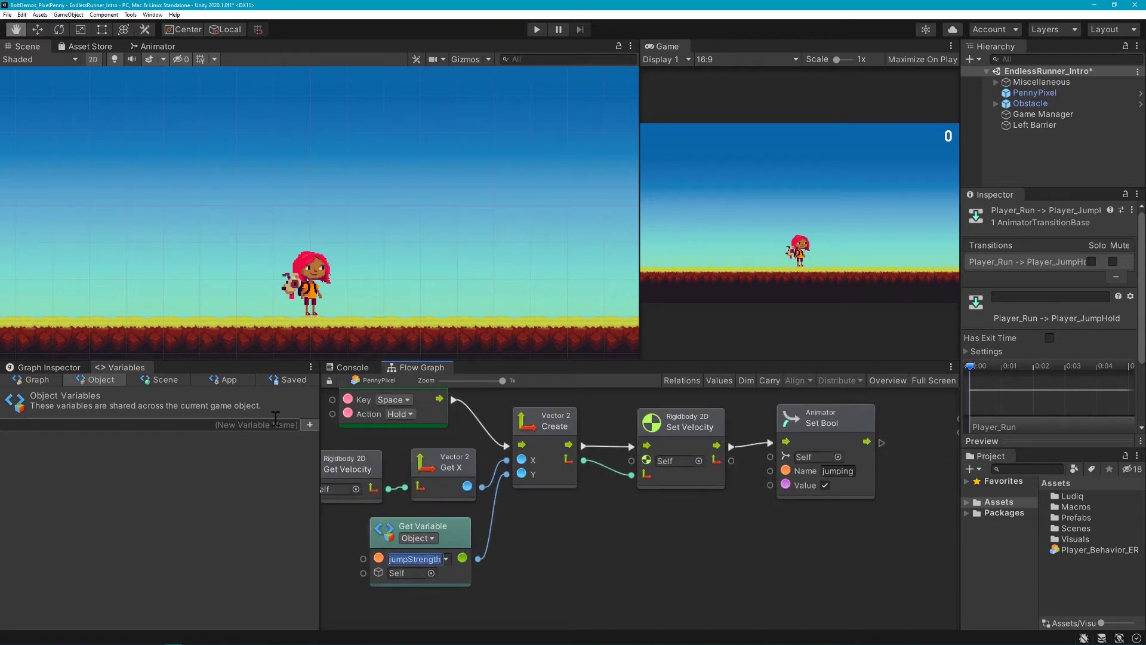
text(jumpStrength)
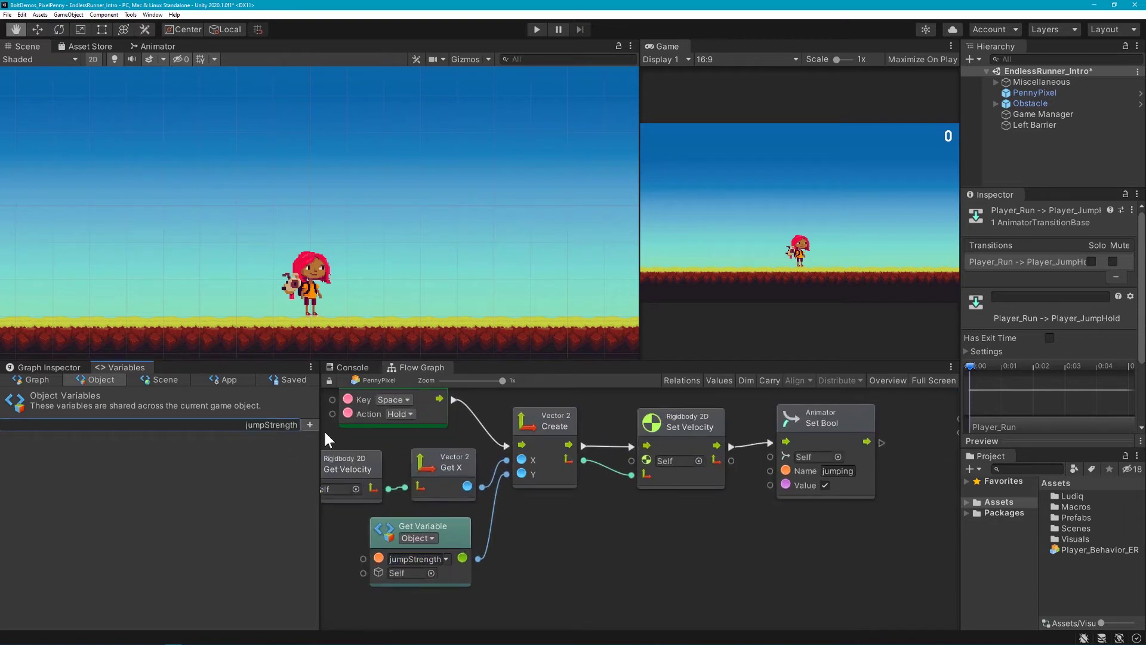
click(310, 424)
click(278, 442)
click(205, 264)
click(223, 459)
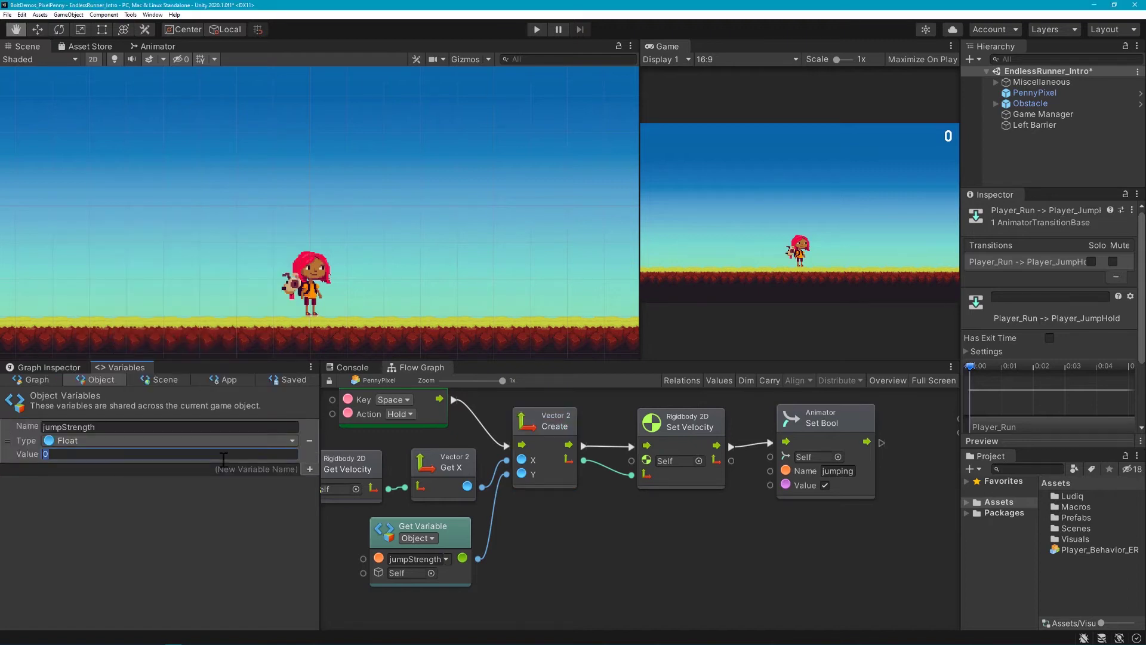
text(8)
click(543, 558)
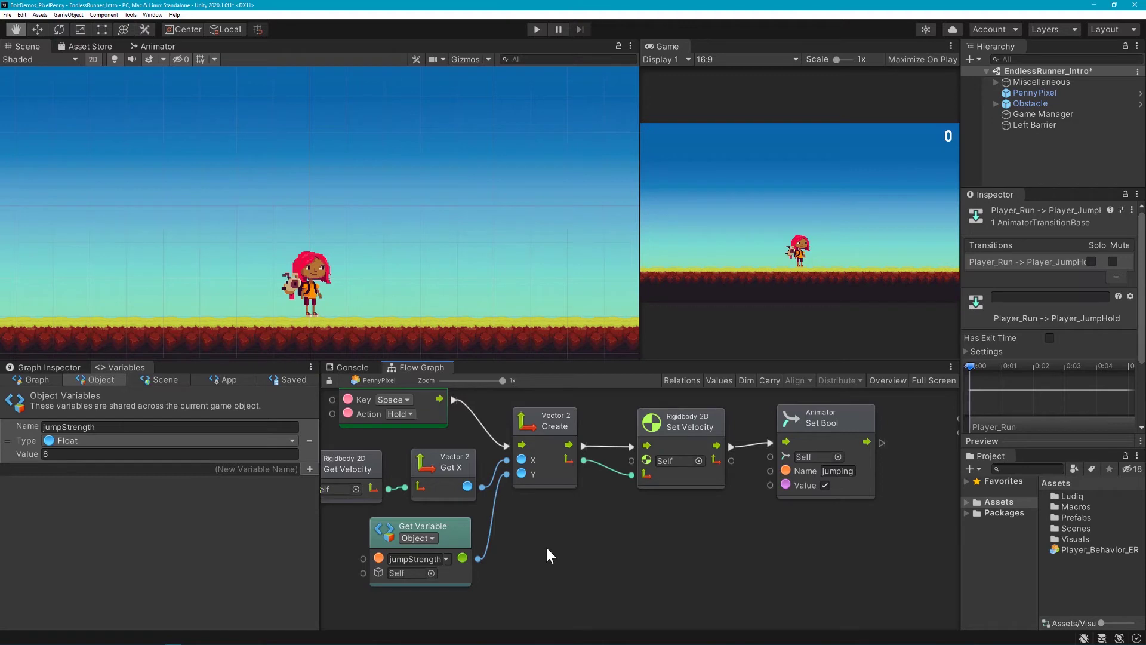
scroll(543, 538, down, 5)
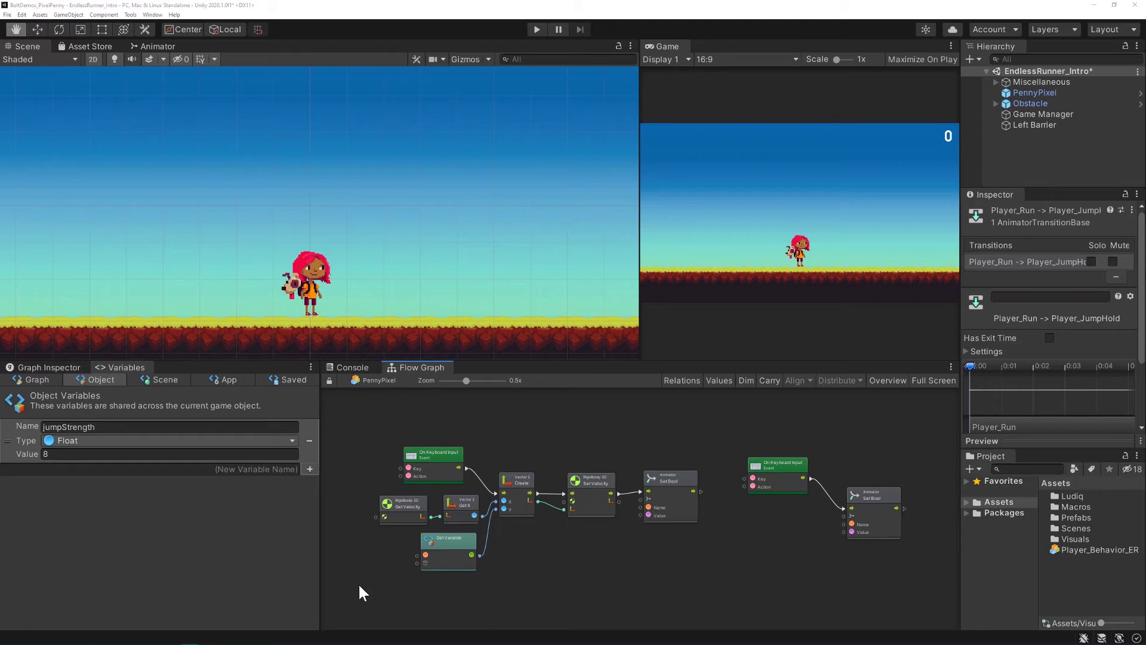
Group the jump nodes and title it "Apply Penny's jump movement & animation when Space is pressed".
drag(360, 583, 718, 446)
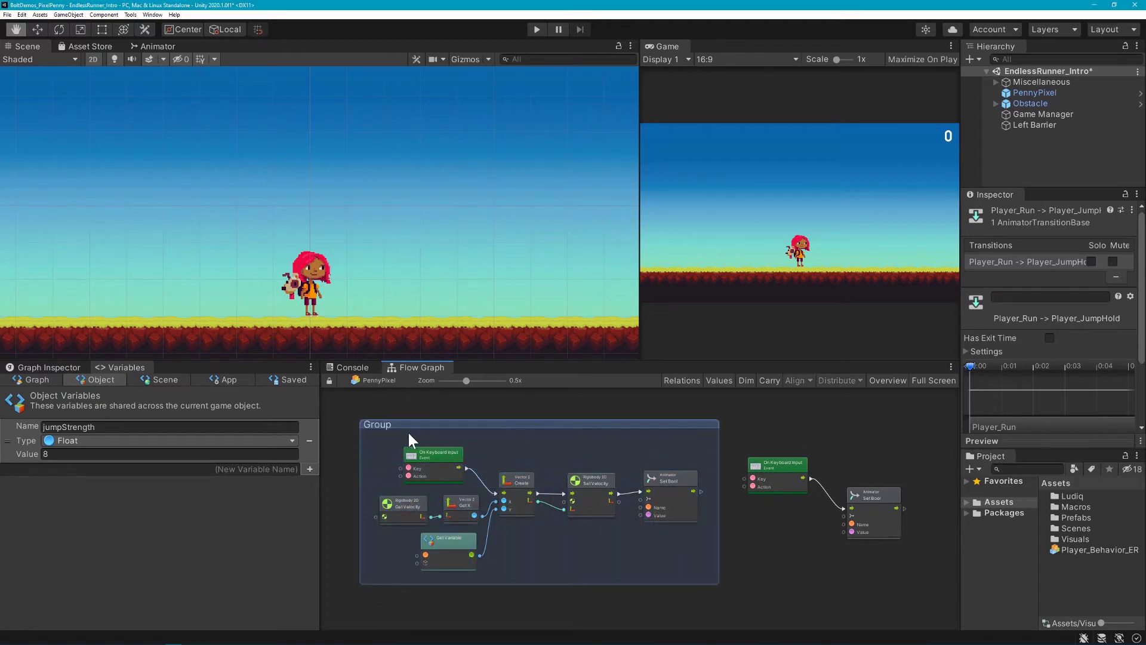
scroll(369, 422, up, 1)
scroll(368, 423, up, 1)
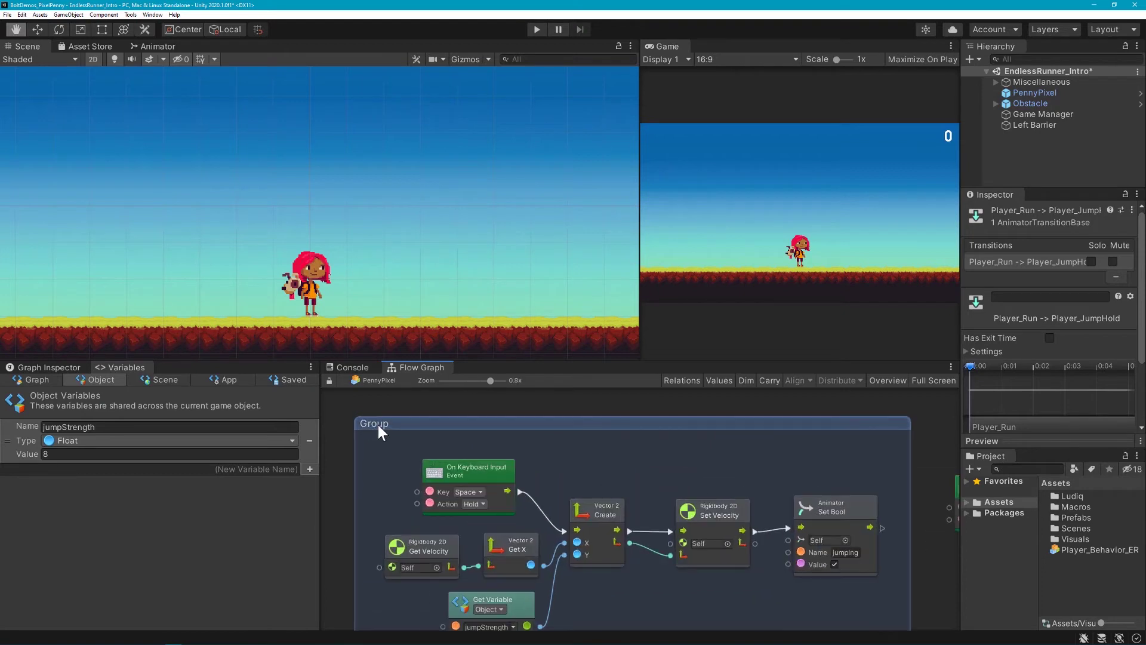
double_click(378, 424)
text(Apply Penny's)
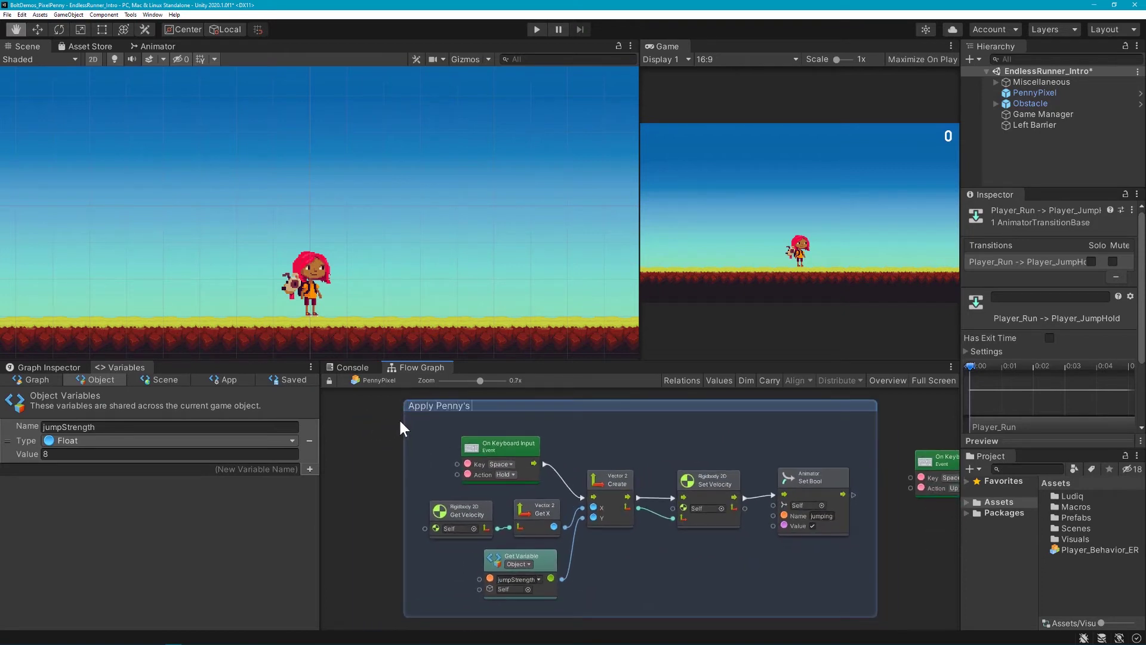
text( jump movement & animation when Space is pressed)
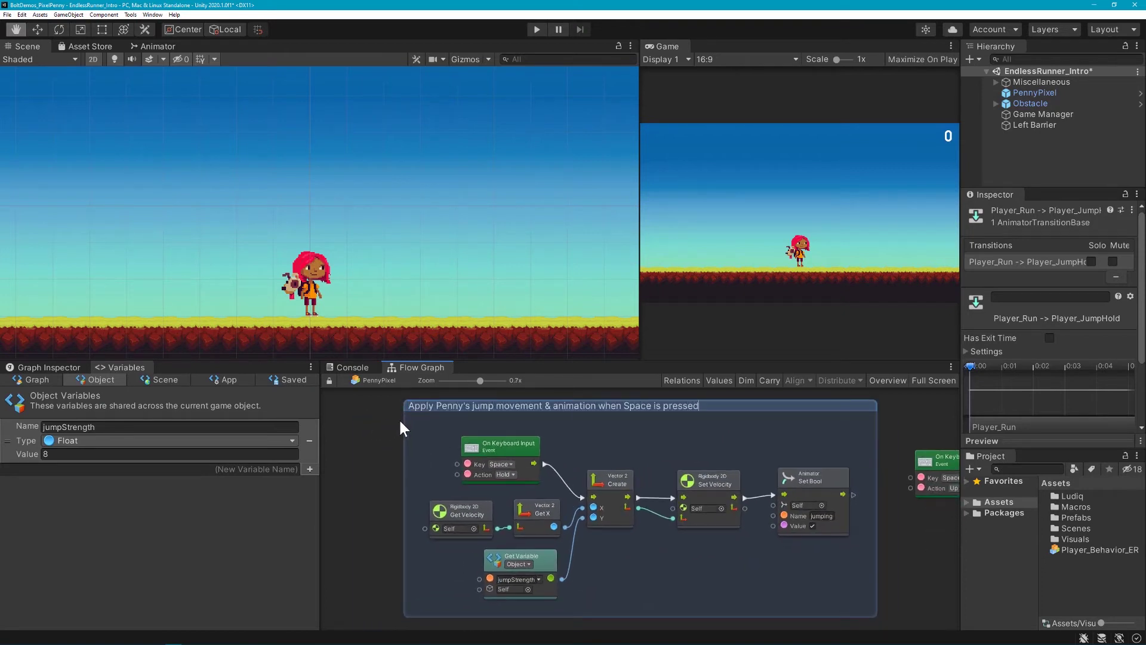
Give the group a light lavender colour in the Graph Inspector.
click(63, 368)
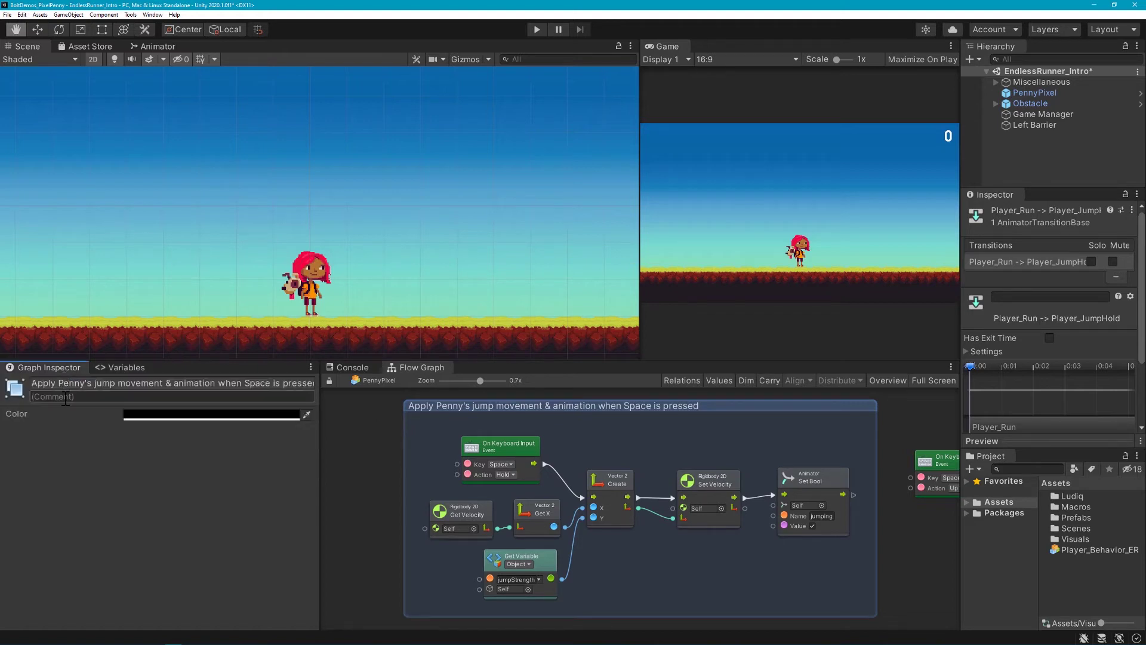
click(141, 413)
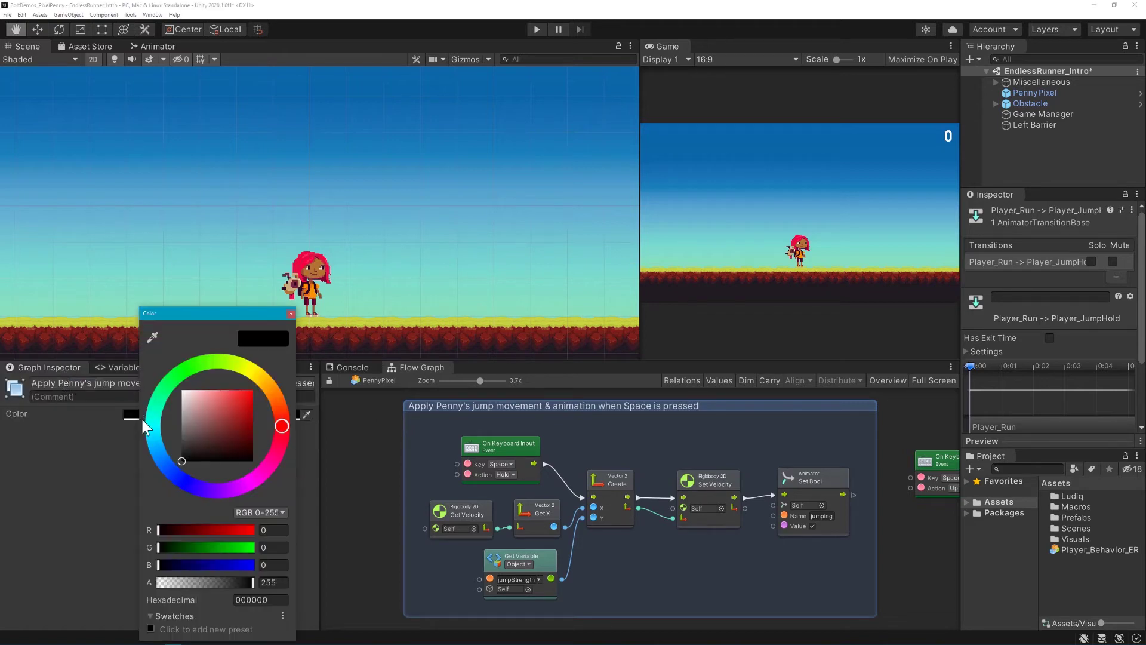
click(221, 488)
click(208, 406)
click(290, 313)
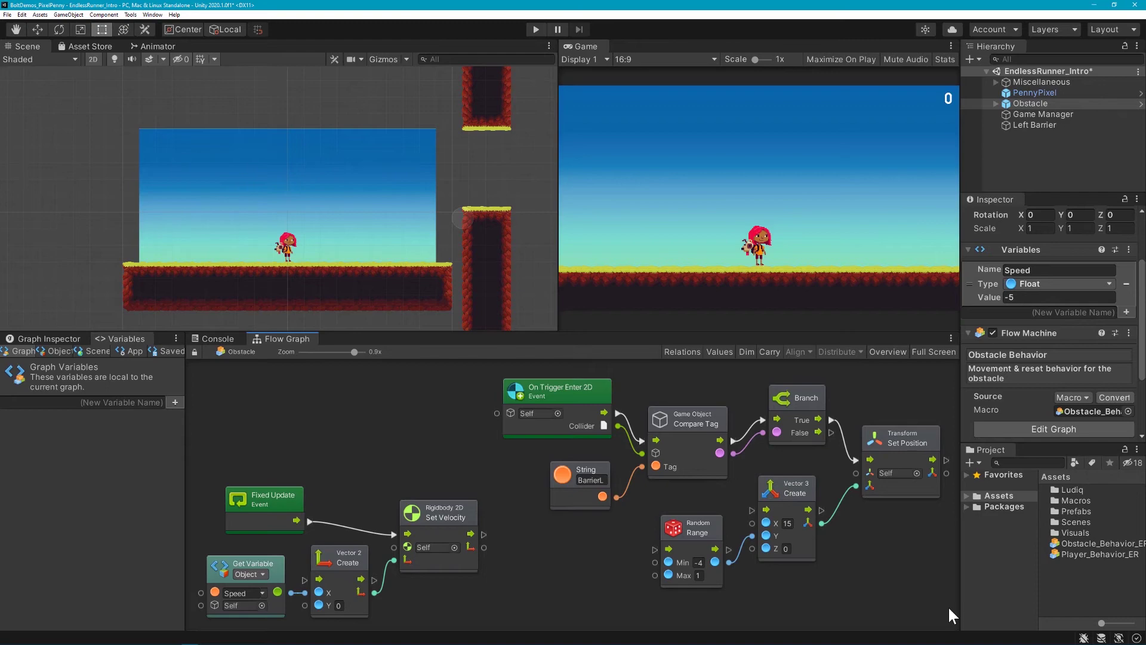
click(536, 31)
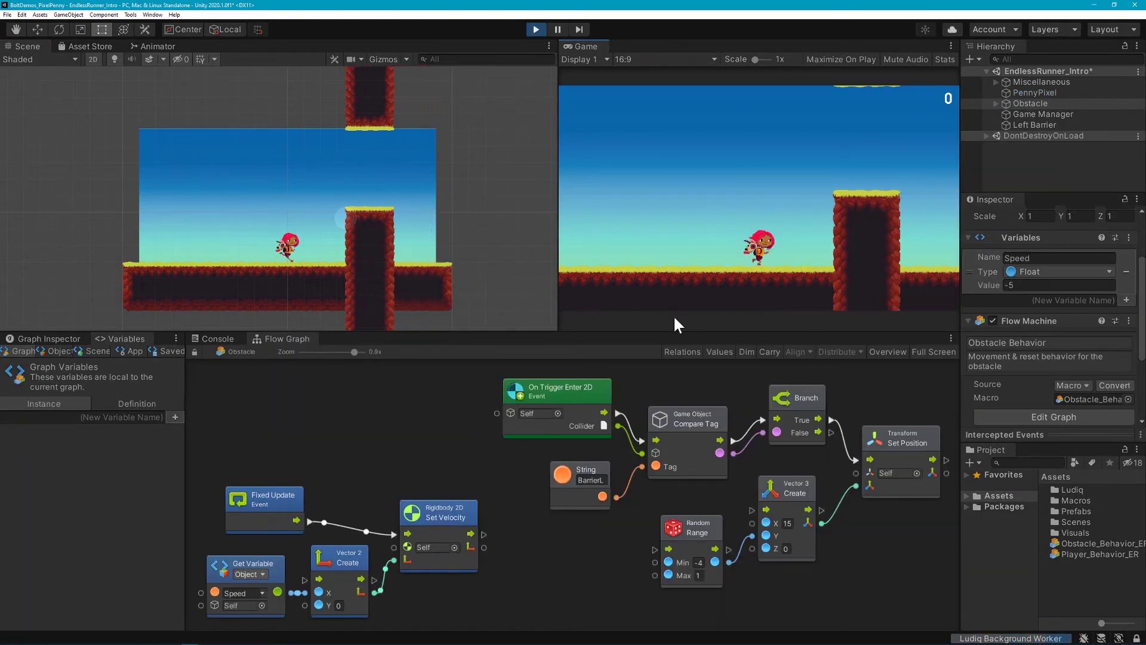
key(space)
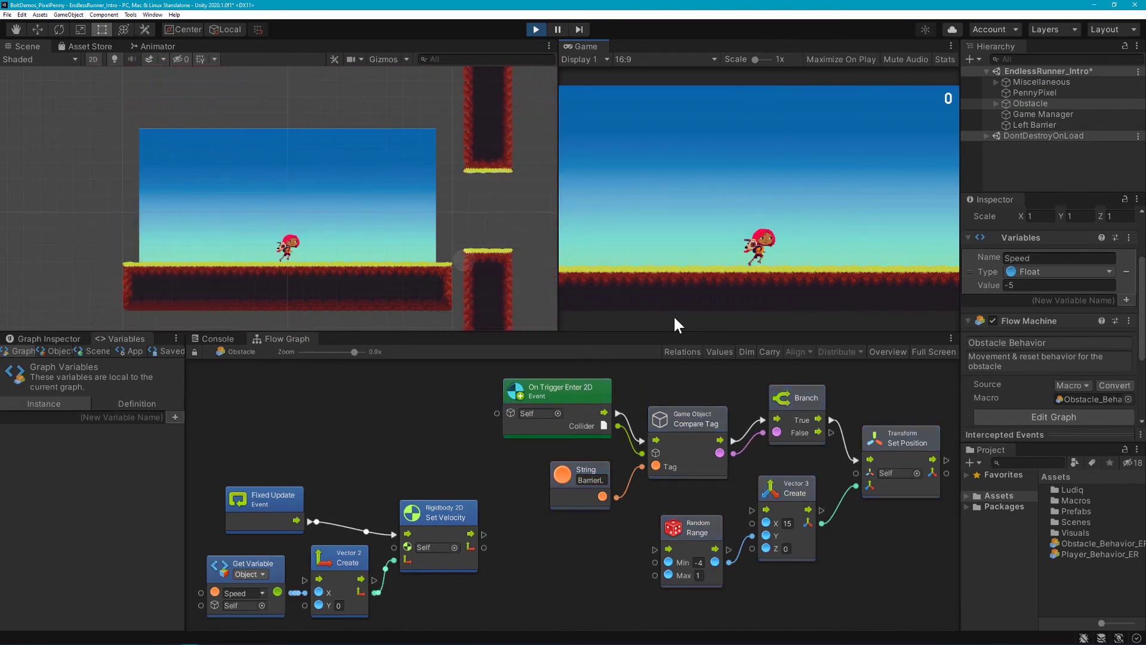
key(space)
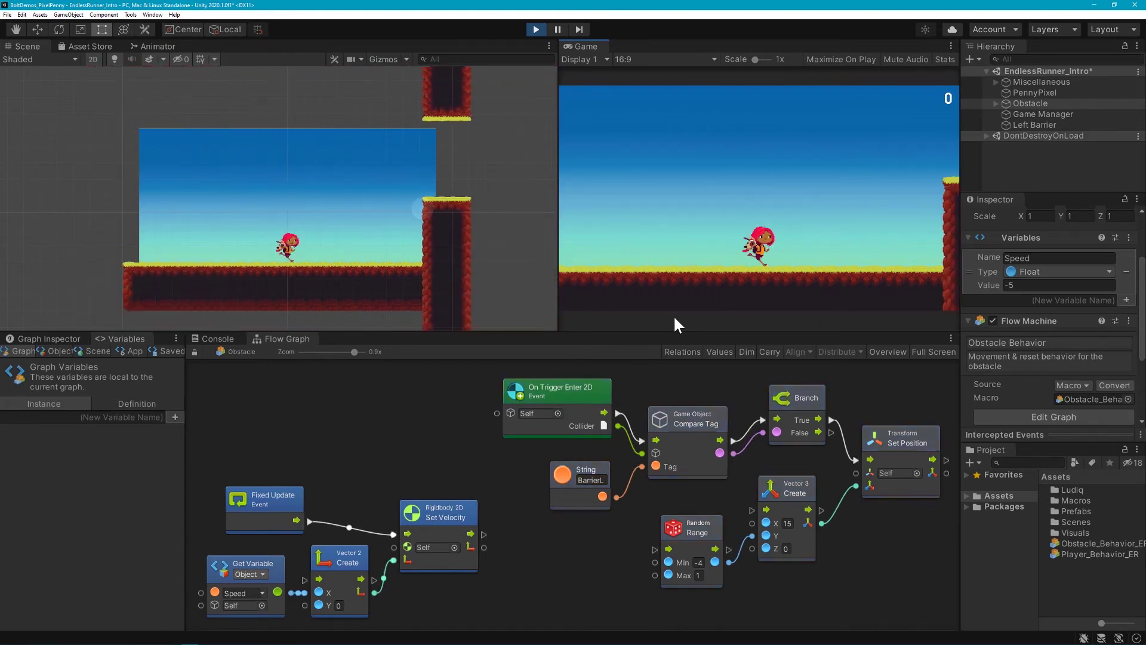
key(space)
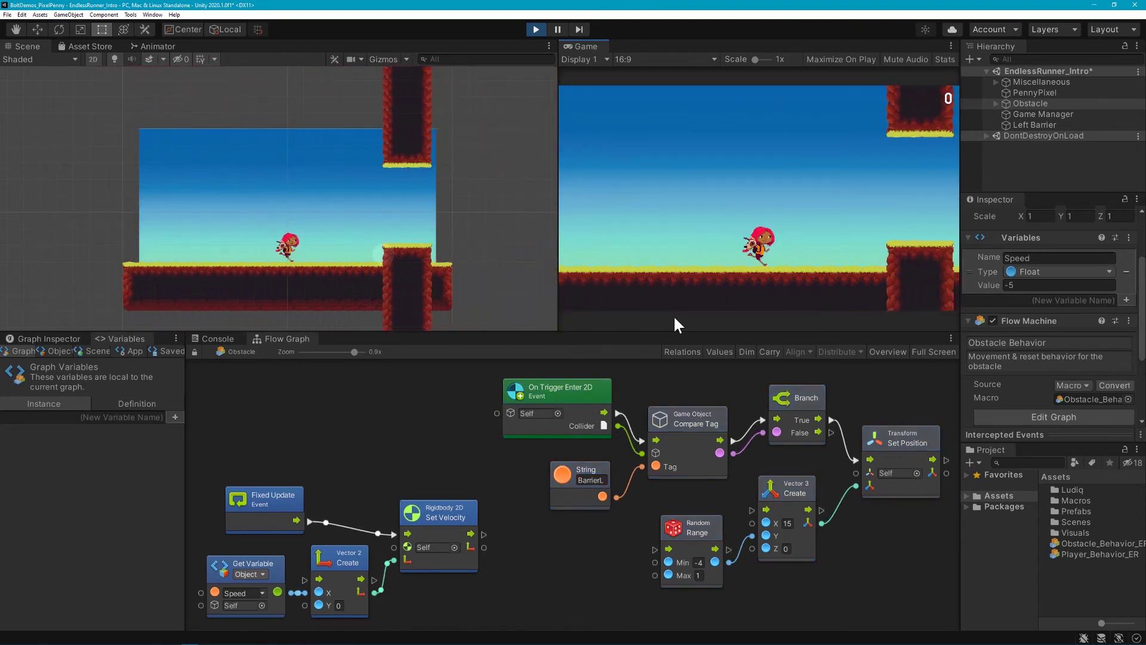
key(space)
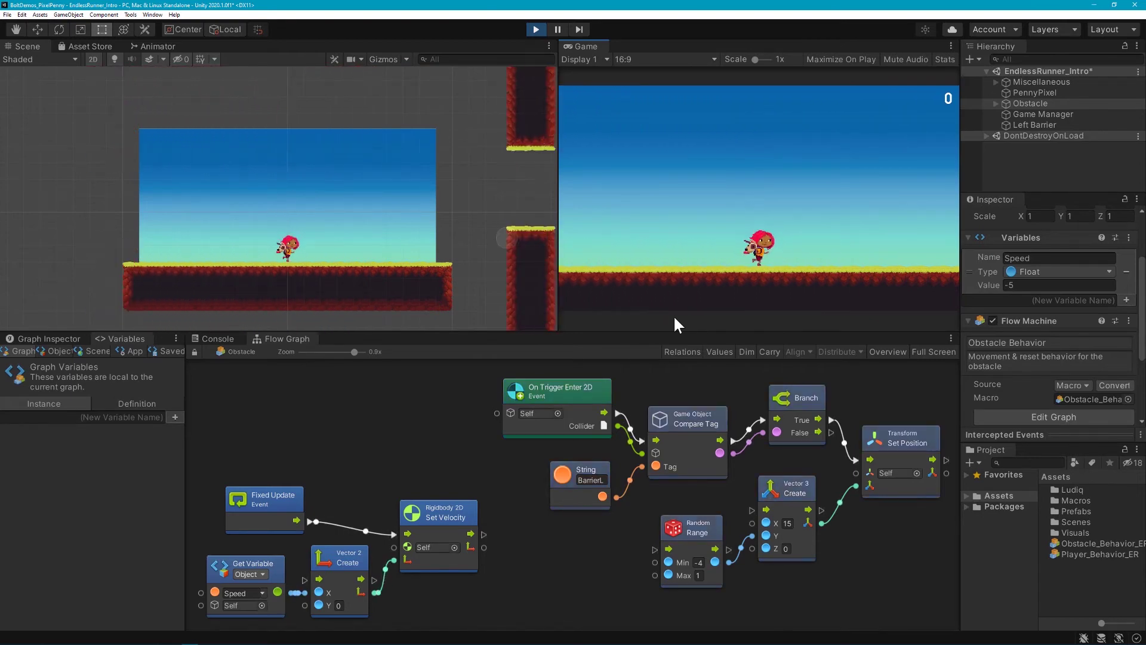
click(535, 29)
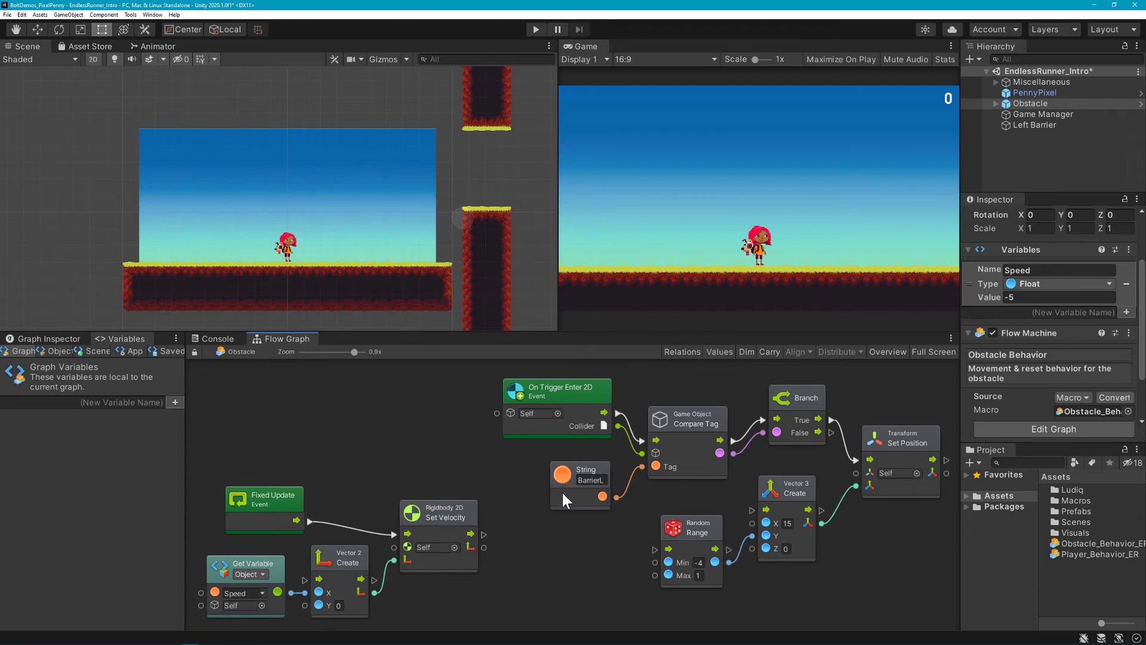
Delete the barrier Compare Tag and Branch nodes and search for a super unit node.
ctrl+click(679, 443)
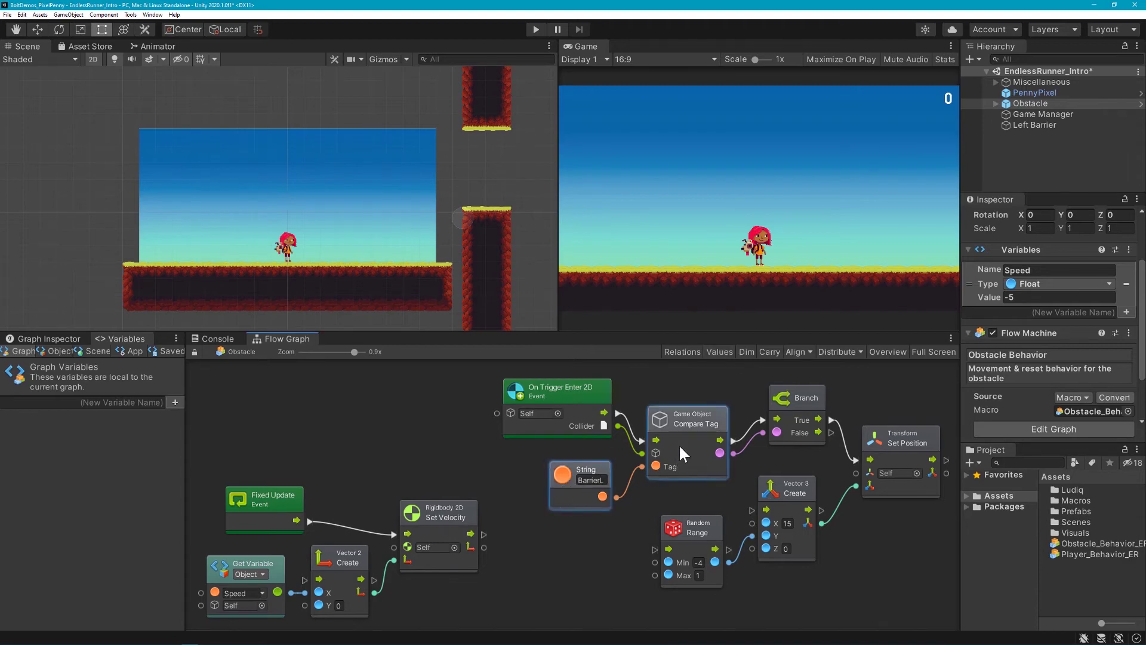
ctrl+click(794, 406)
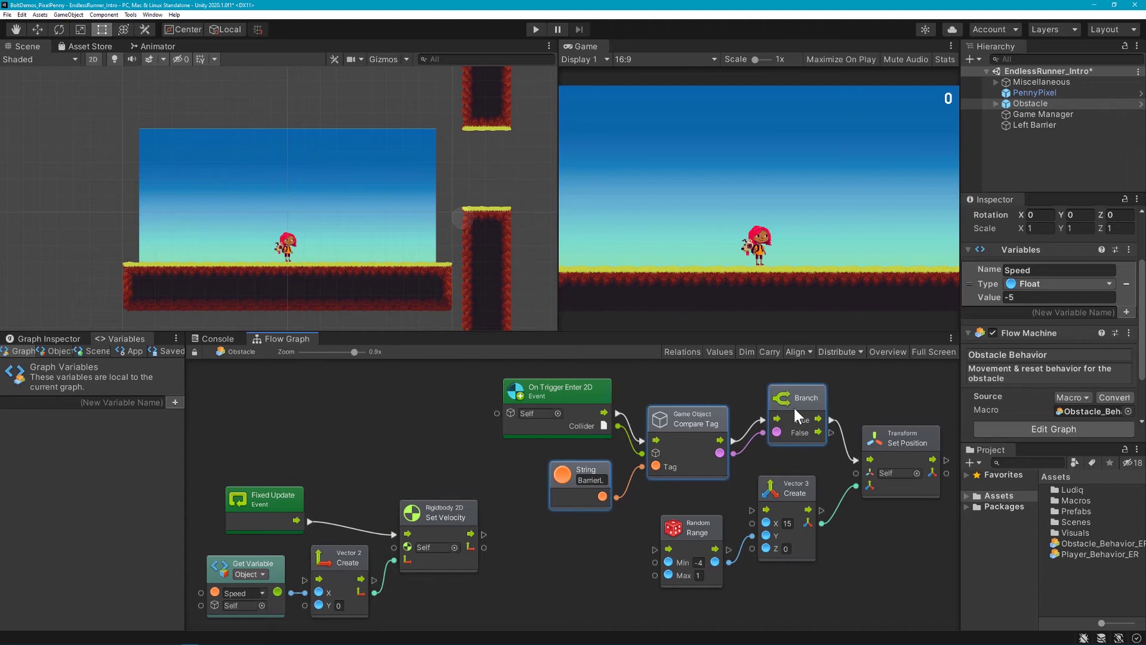
key(Delete)
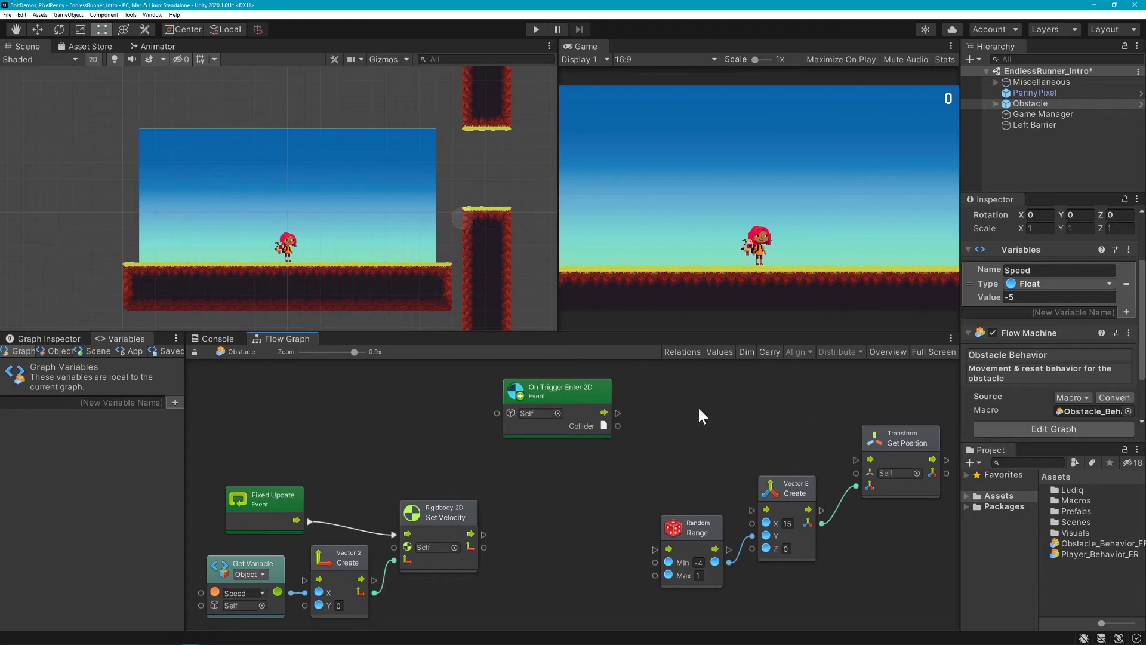
right_click(675, 417)
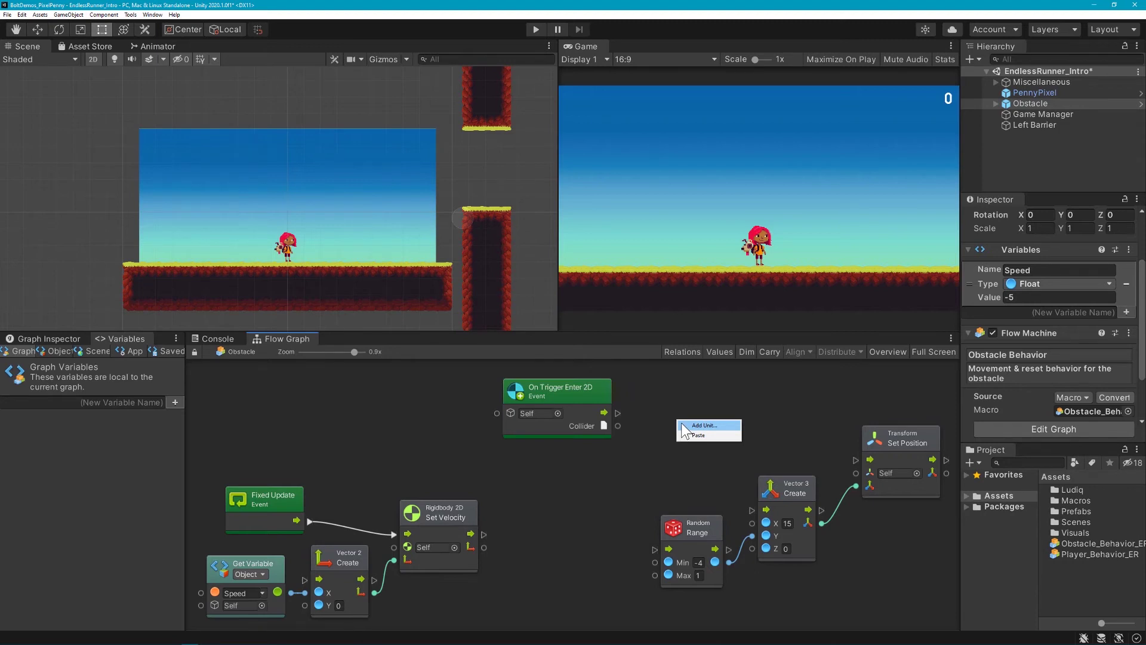
click(683, 424)
text(super unit)
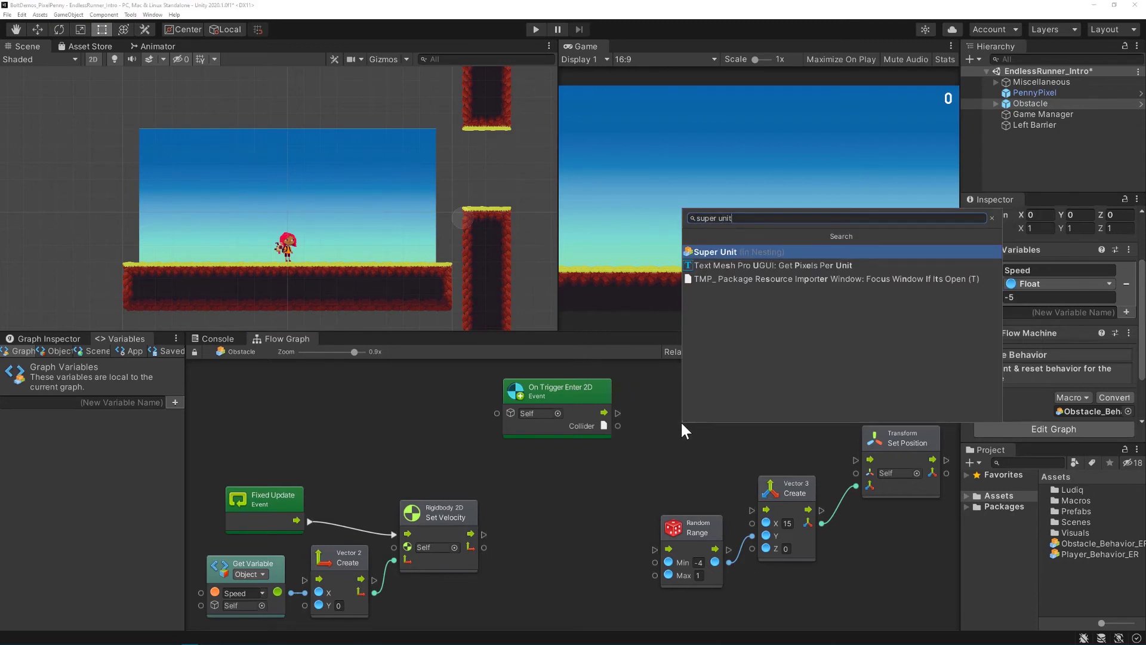
Create a Bolt Flow Macro named SU_CollisionCheck in the Assets folder.
click(998, 554)
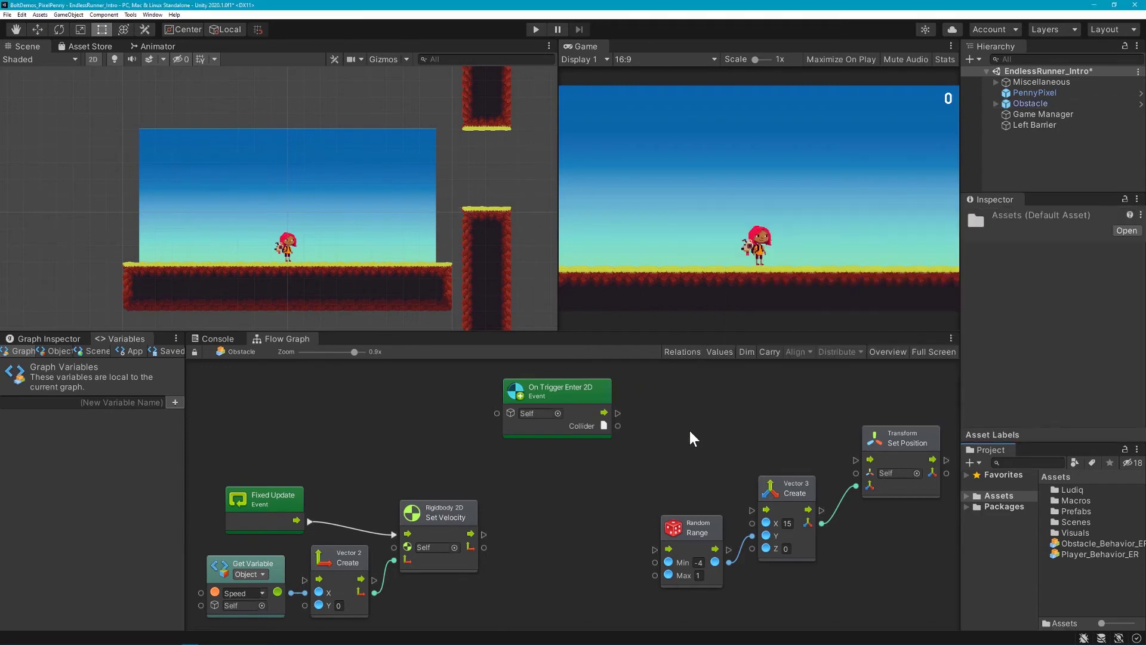
right_click(1075, 597)
mouse_move(1063, 335)
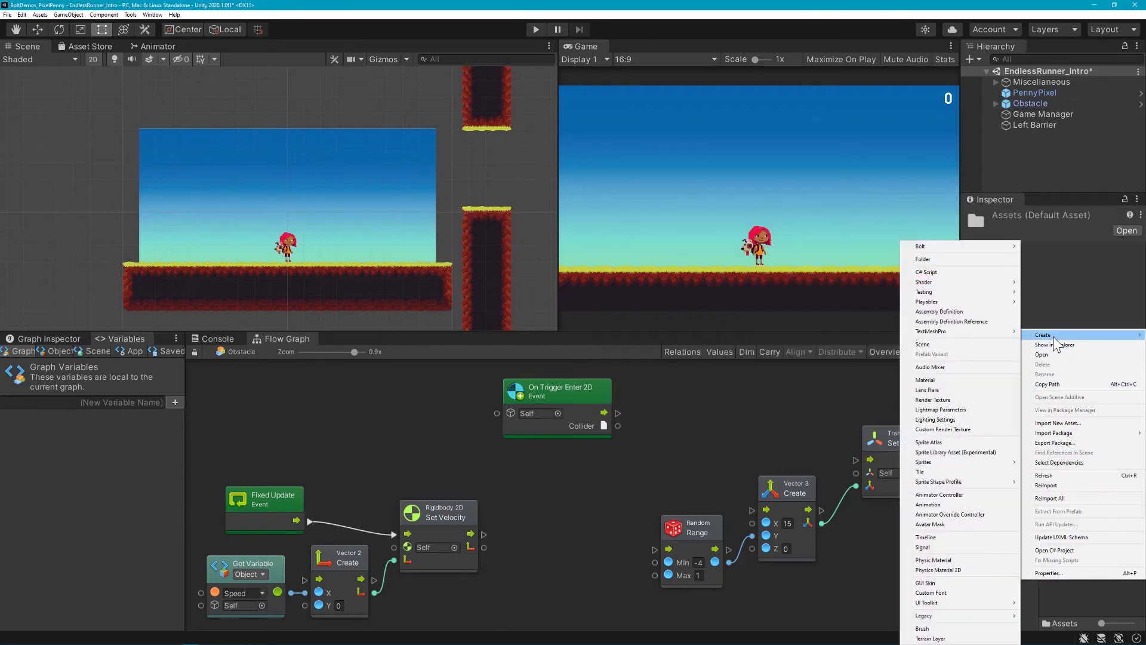
mouse_move(987, 246)
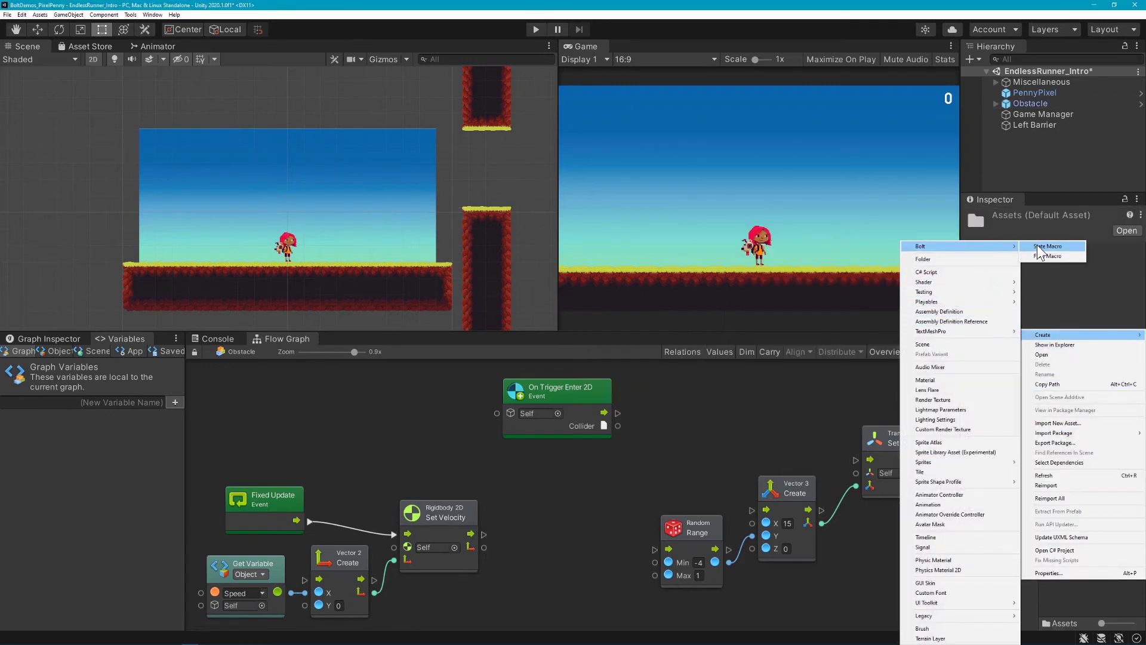
click(1047, 257)
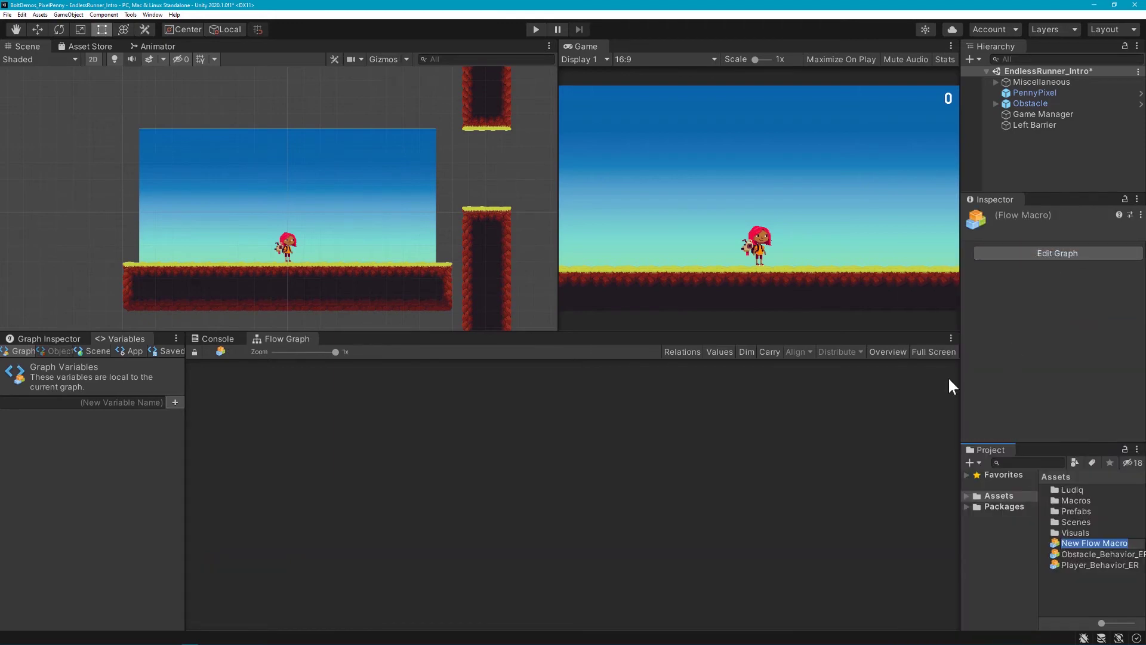
text(SU_CollisionCheck)
key(Return)
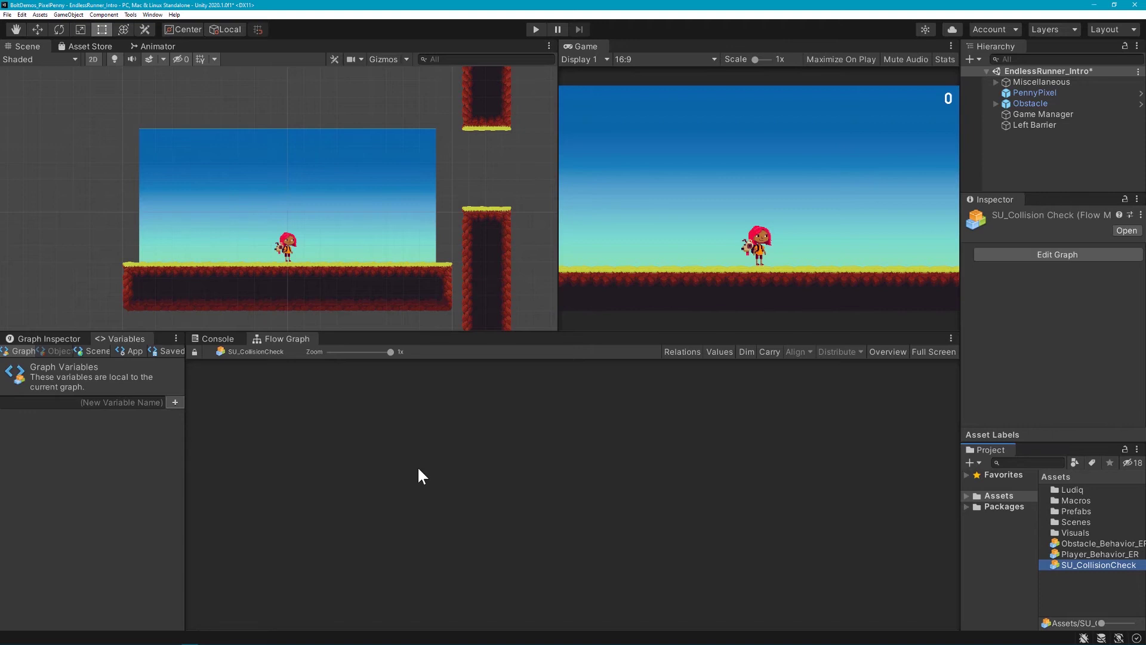
Add an Input node and an Output node to the empty SU_CollisionCheck graph.
right_click(376, 456)
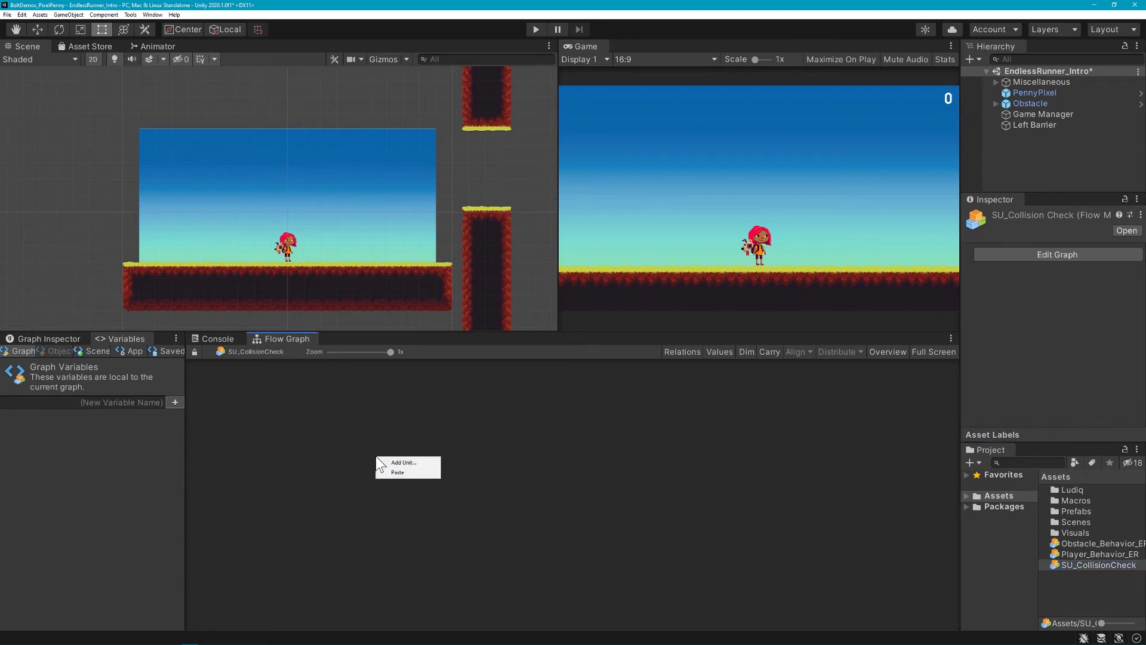
click(401, 465)
text(input)
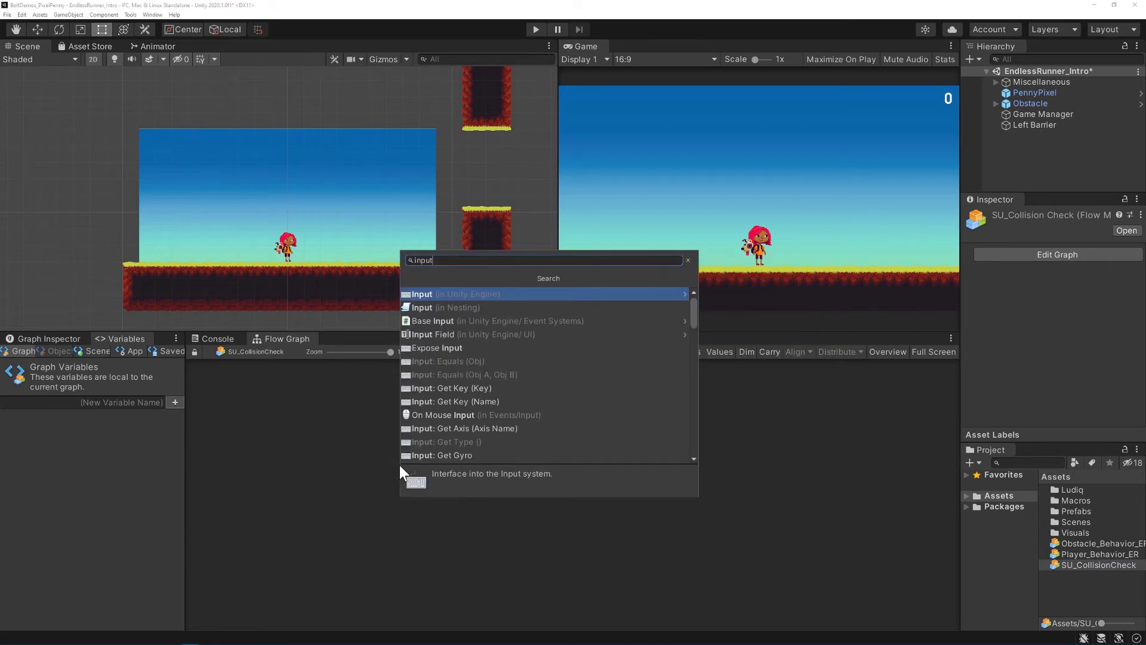
key(Down)
key(Return)
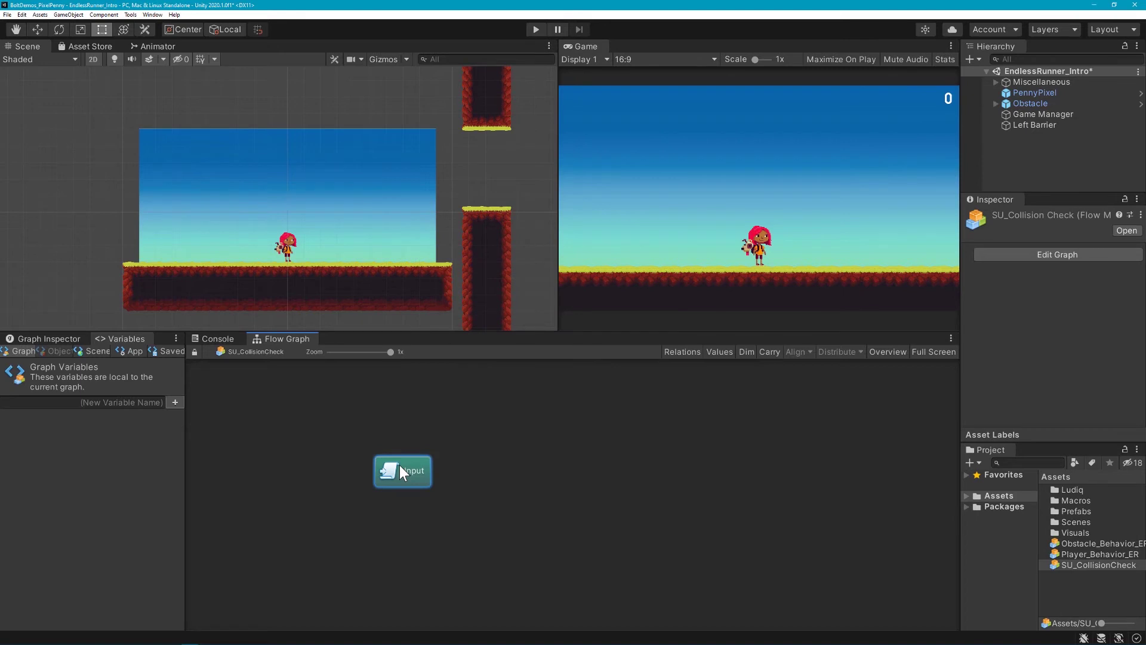
right_click(583, 466)
click(600, 470)
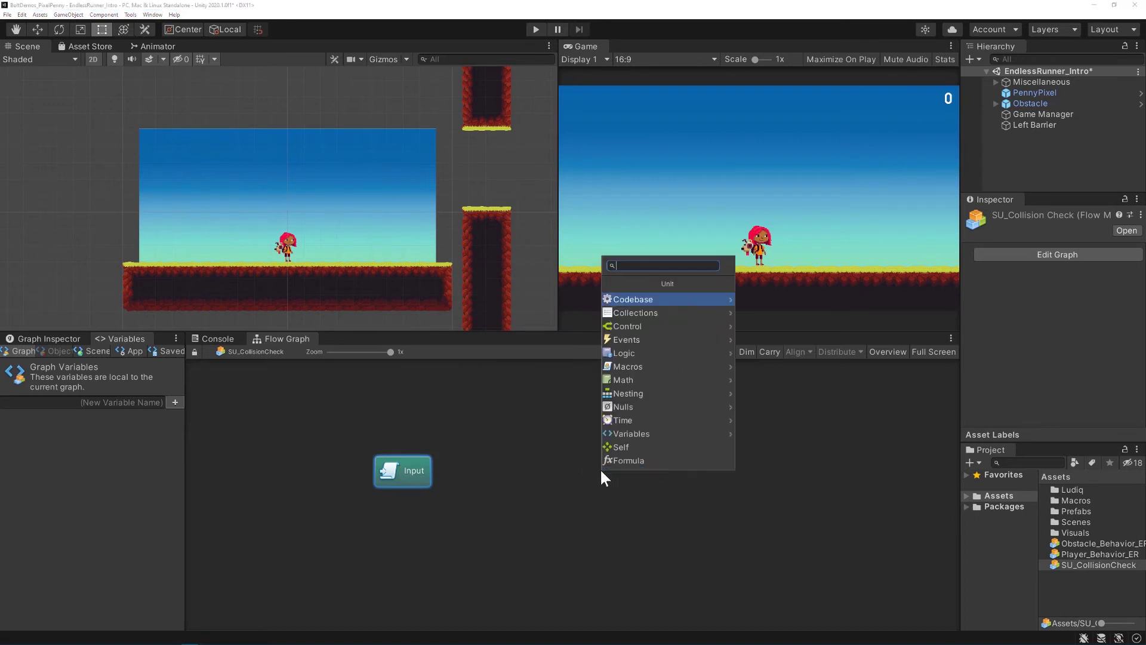
text(output)
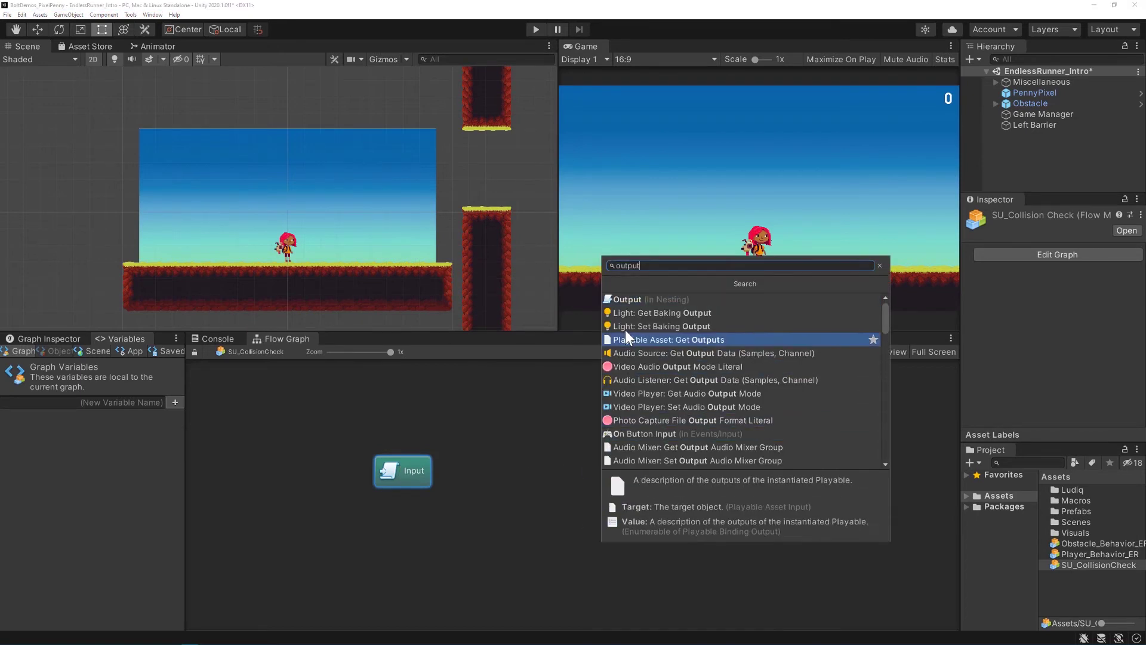
click(631, 298)
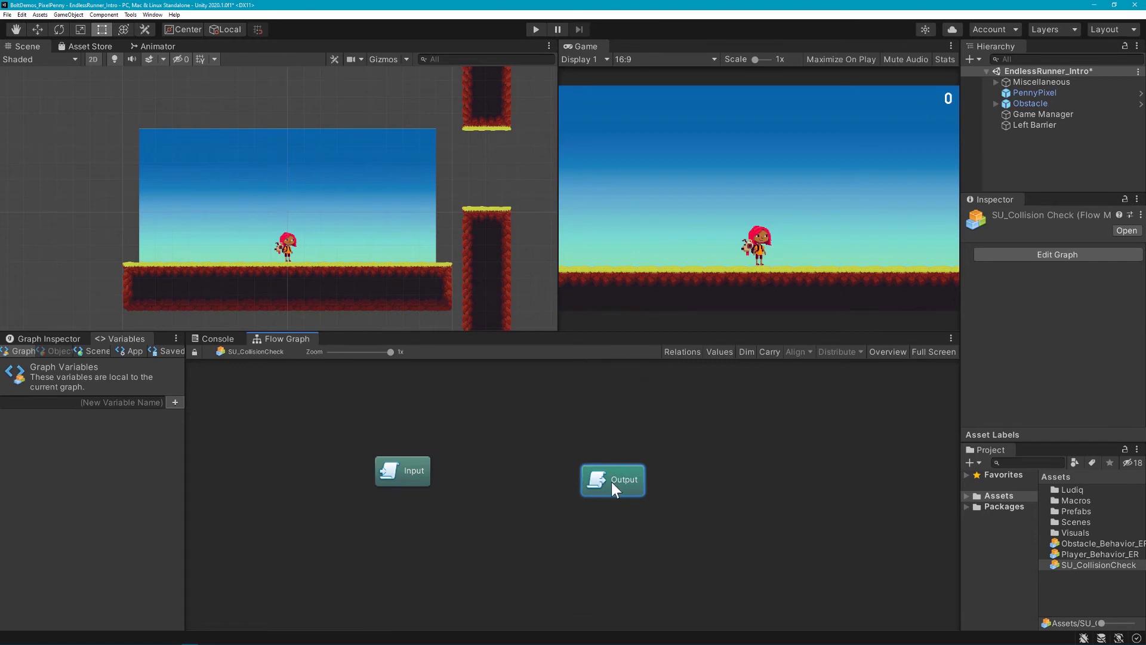
drag(615, 489, 689, 493)
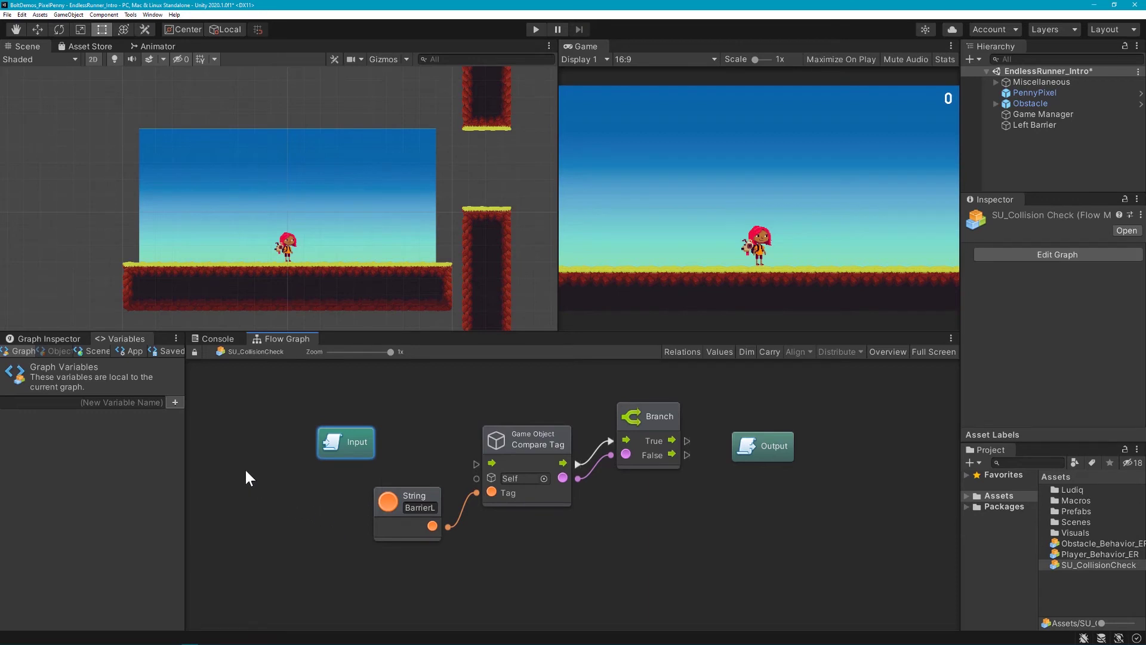
Give the Input node an Enter control input with its label hidden.
click(70, 338)
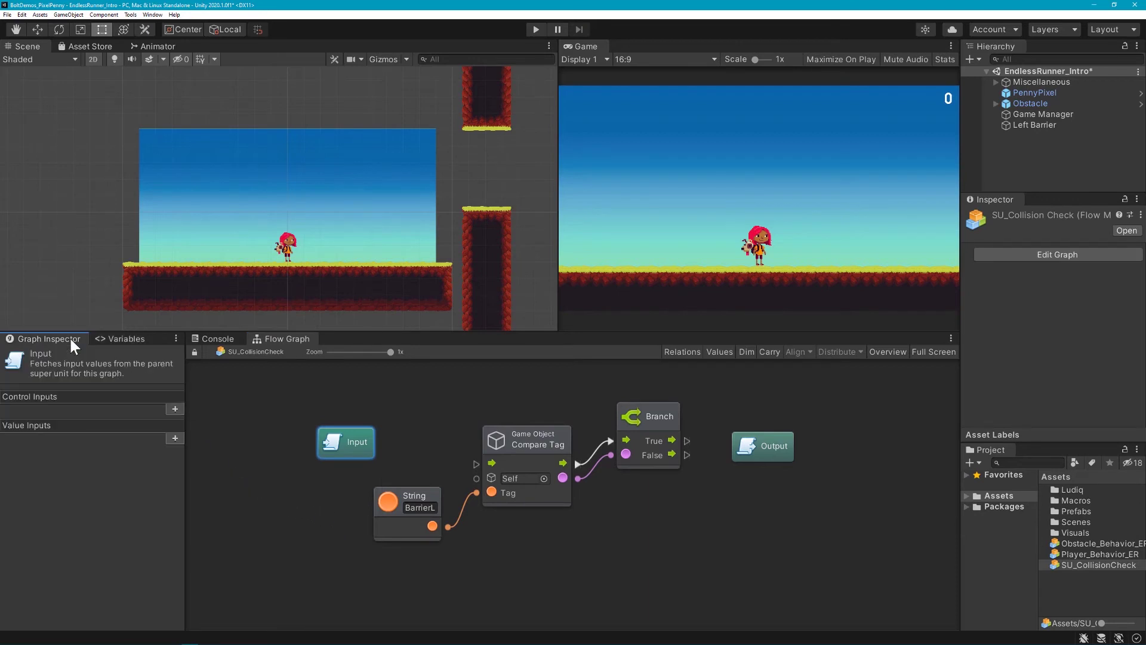
click(177, 408)
text(Enter)
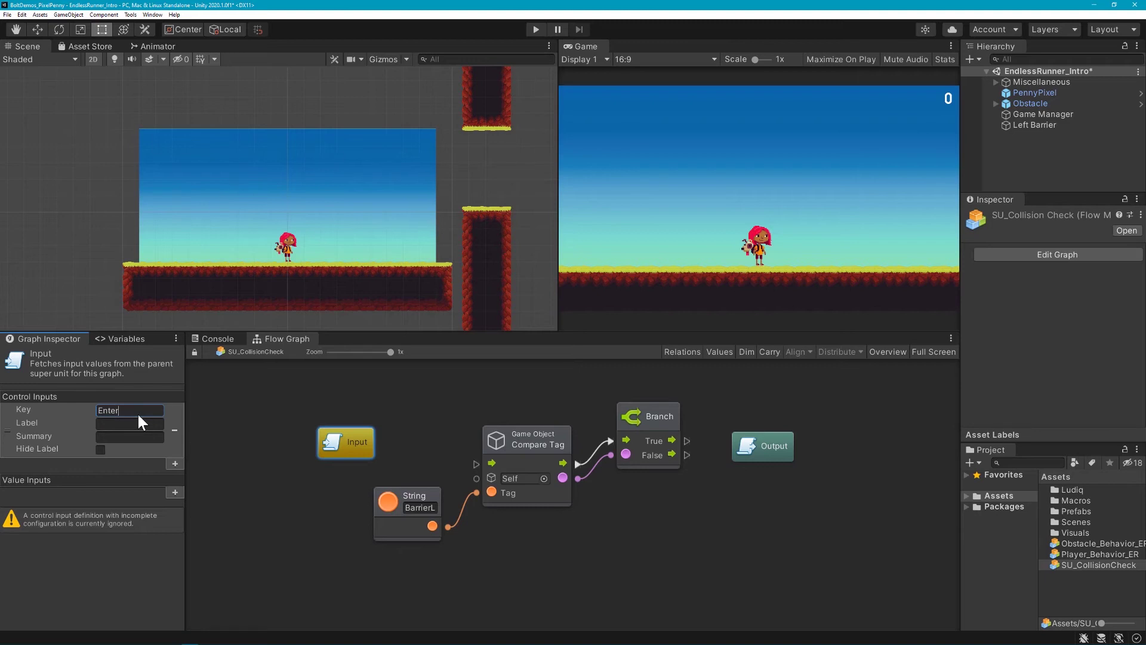
click(100, 449)
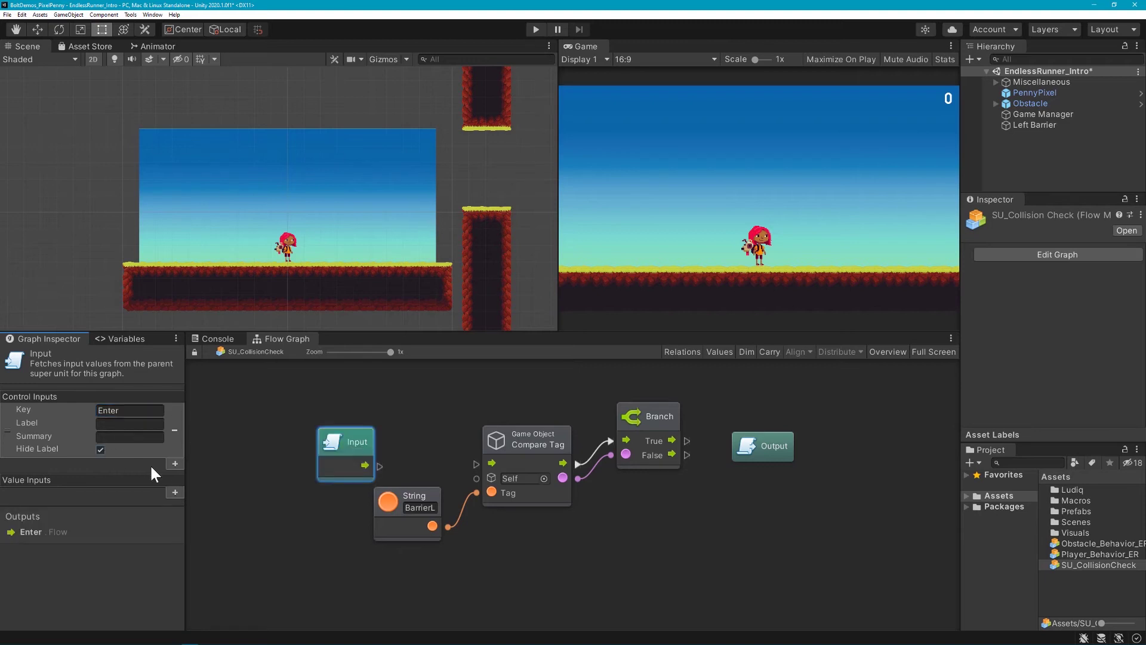
Add Input value ports Collider (Collider 2D) and Tag (String).
click(175, 492)
click(143, 493)
text(Collider)
click(145, 547)
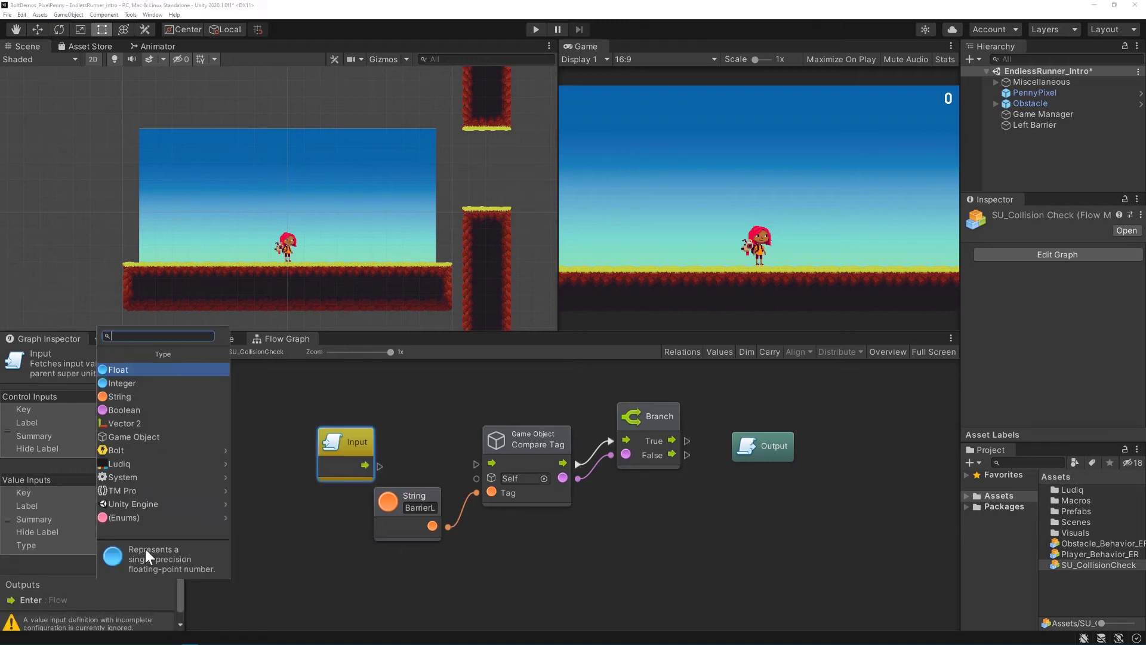
text(Collider)
click(145, 382)
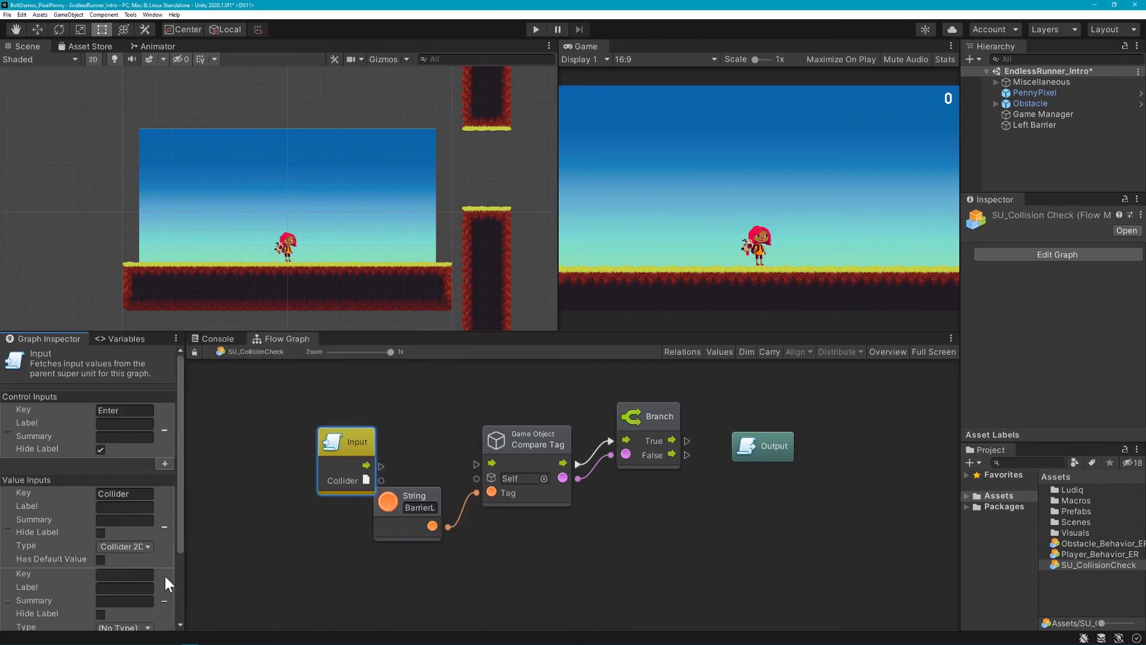
click(165, 573)
click(137, 534)
text(Tag)
click(145, 587)
click(154, 452)
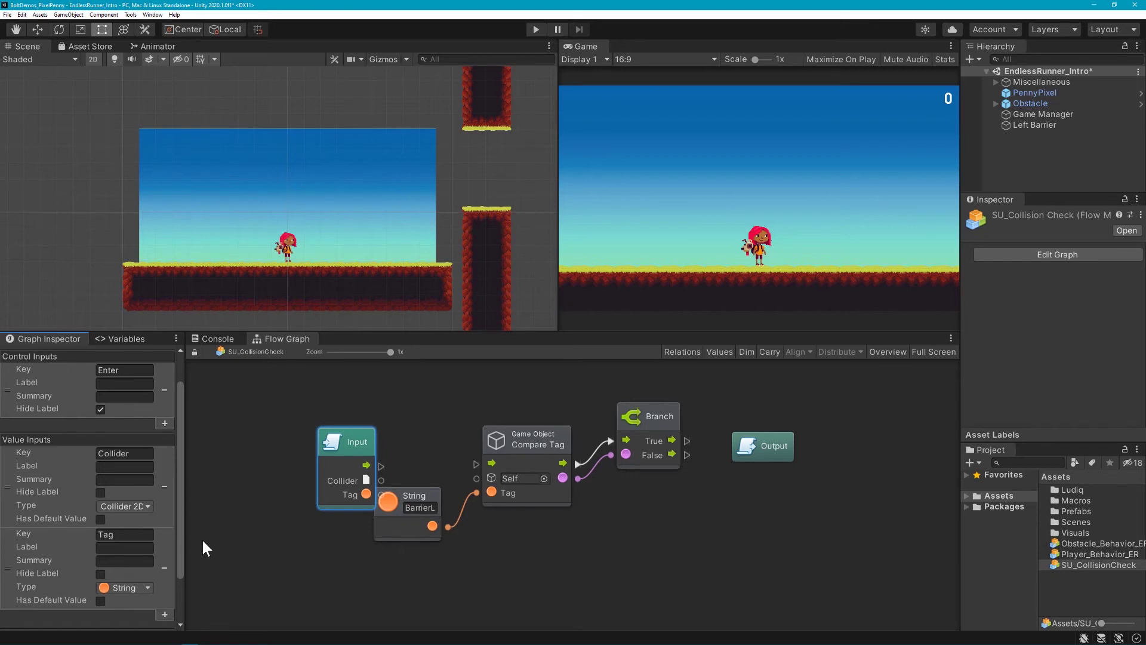
Replace the String literal by wiring Input's Enter, Collider and Tag into Compare Tag.
drag(314, 453, 294, 436)
click(409, 495)
key(Delete)
mouse_move(477, 492)
mouse_down()
mouse_move(361, 477)
mouse_move(476, 478)
mouse_up()
drag(360, 448, 477, 464)
drag(326, 425, 401, 438)
drag(670, 407, 664, 426)
drag(764, 448, 758, 453)
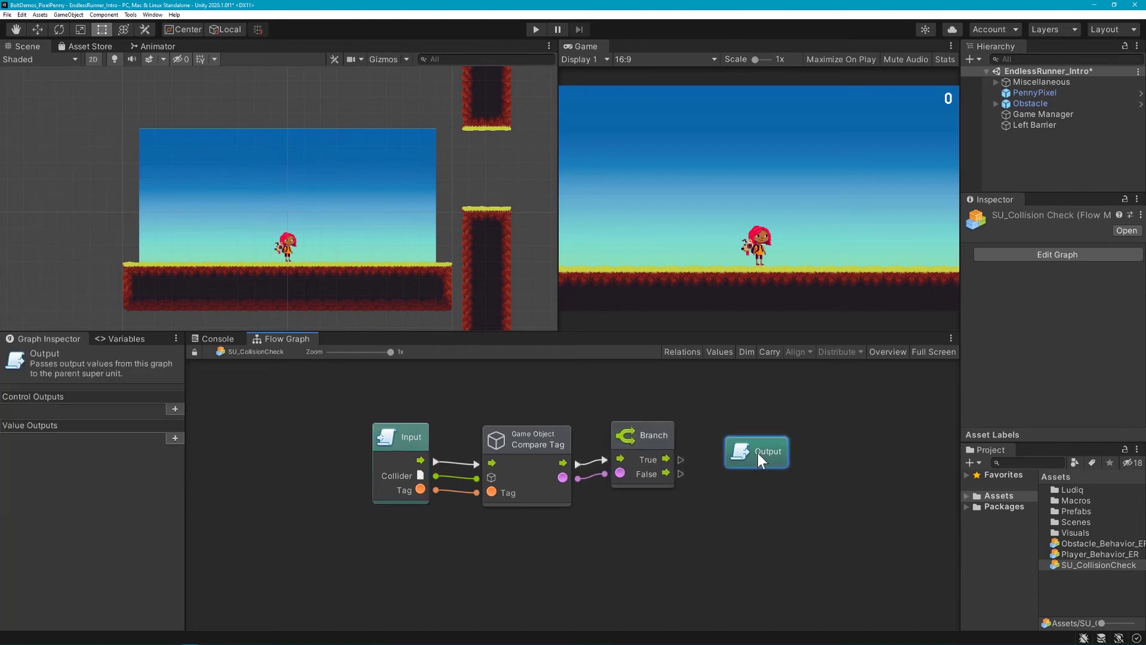
Add an Exit control output fed by Branch True, and place SU_CollisionCheck in Obstacle_Behavior_ER's graph.
click(174, 409)
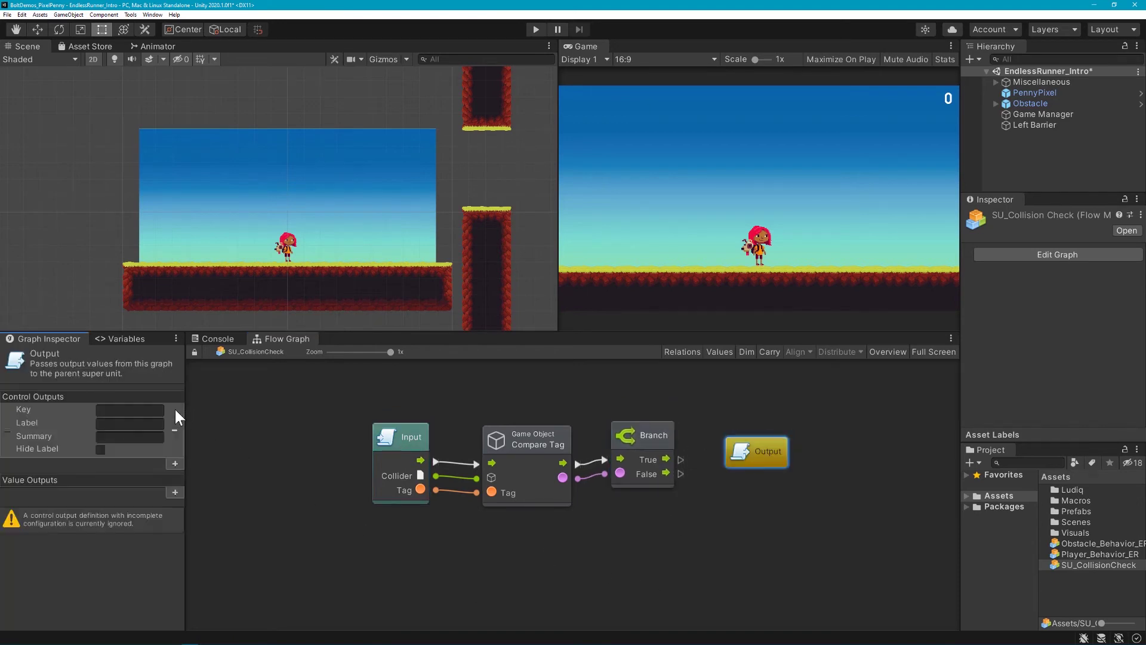
text(Exit)
click(101, 449)
drag(666, 459, 716, 476)
drag(762, 469, 751, 456)
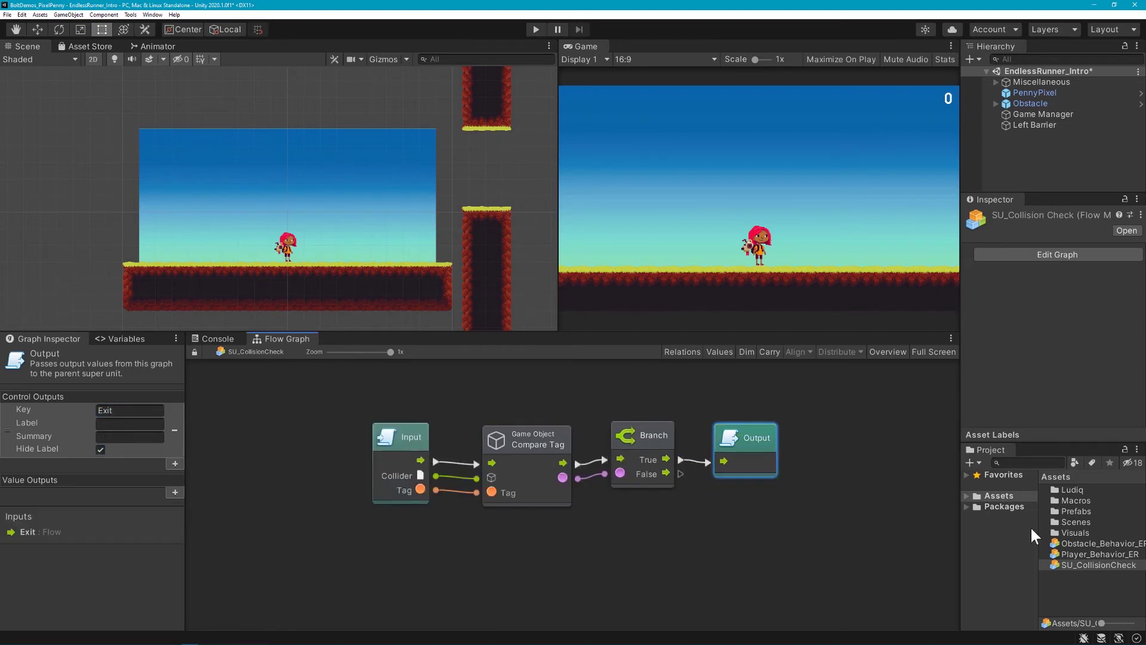
click(1102, 543)
mouse_move(1098, 565)
mouse_down()
mouse_move(753, 509)
mouse_move(725, 403)
mouse_up()
Route trigger flow and Collider through SU_CollisionCheck to Set Position, tag BarrierL, and playtest.
drag(618, 412, 658, 419)
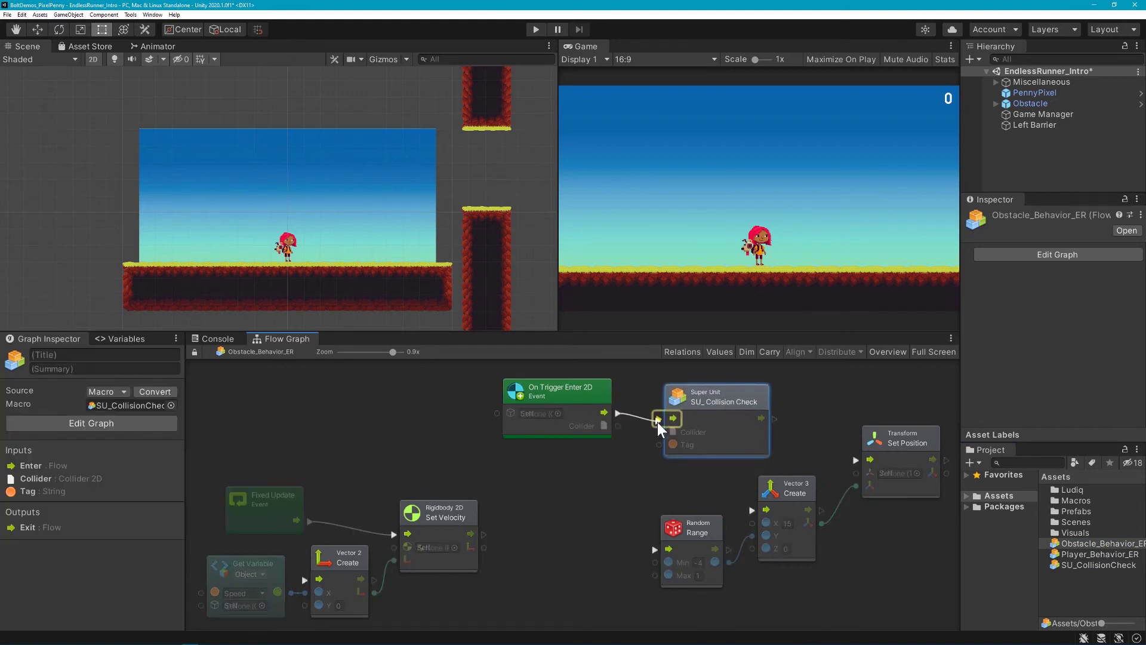
drag(774, 419, 855, 460)
mouse_move(618, 425)
mouse_down()
mouse_move(665, 438)
mouse_move(597, 475)
mouse_up()
click(695, 299)
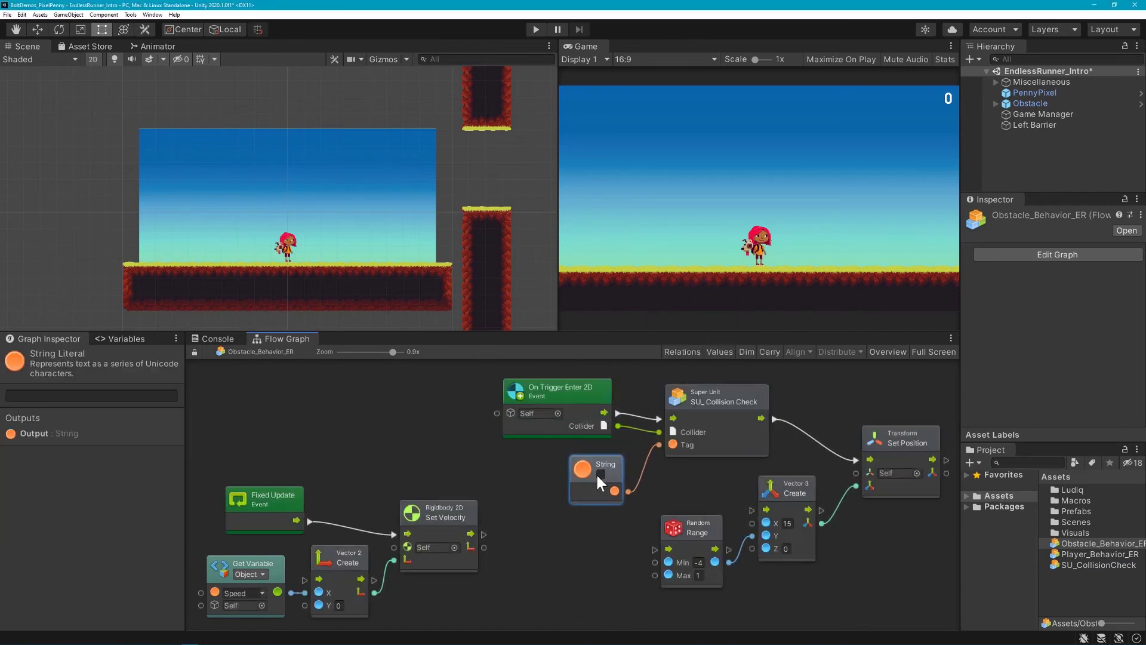
text(BarrierL)
click(546, 493)
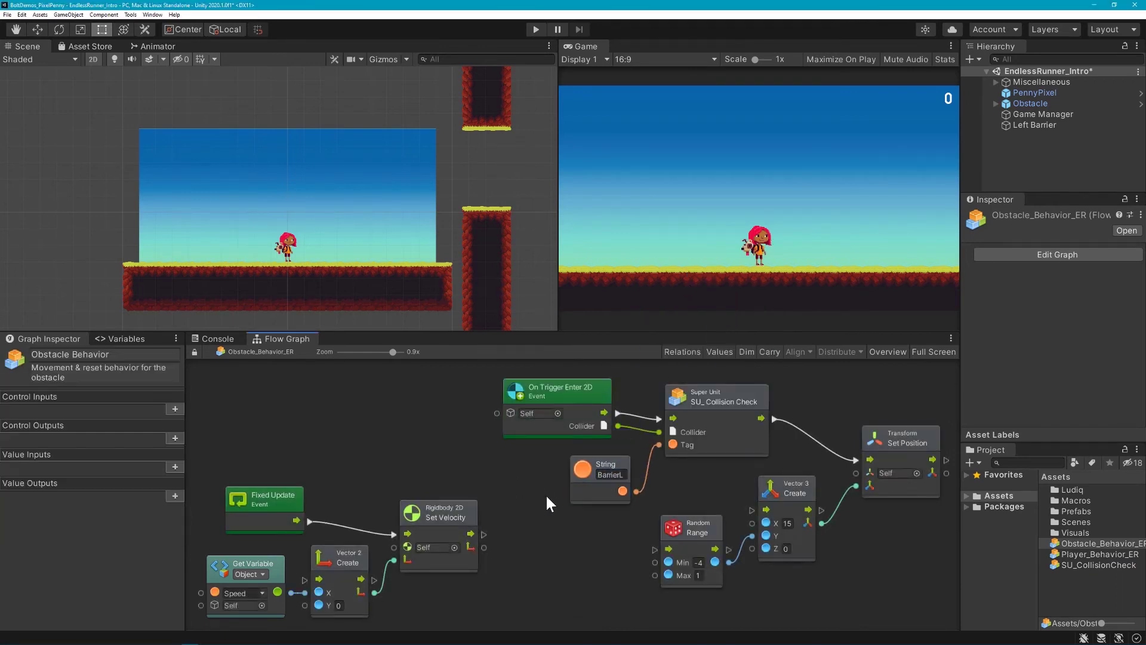
click(540, 34)
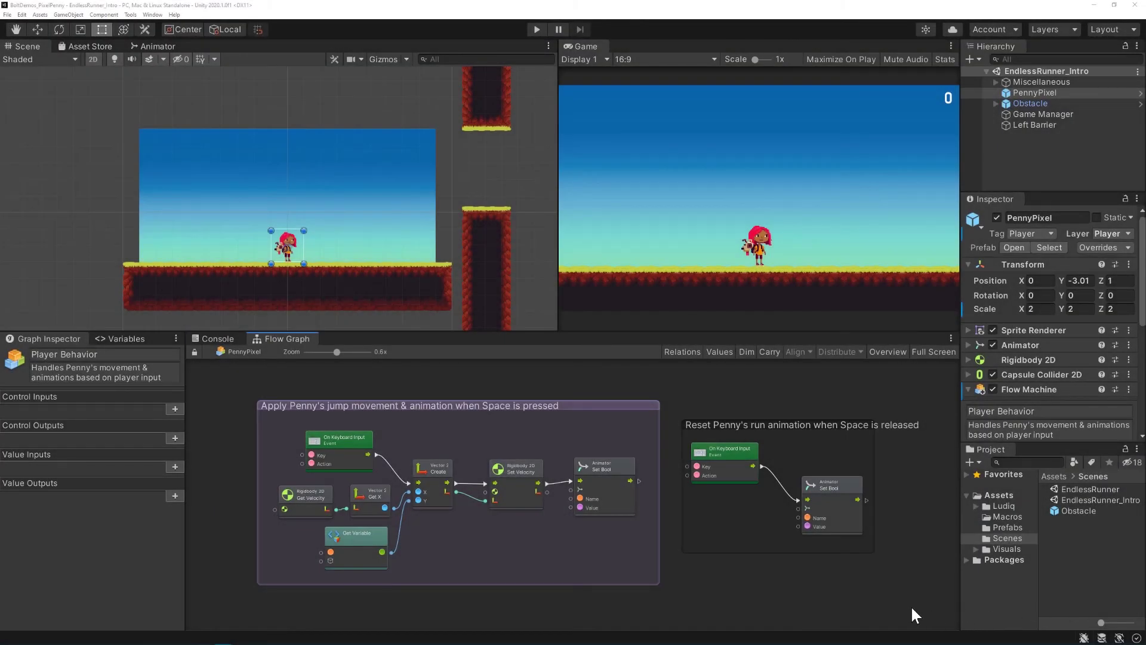
Pan and zoom PennyPixel's Player Behavior graph, then run the game to test collisions.
middle_drag(911, 604, 913, 368)
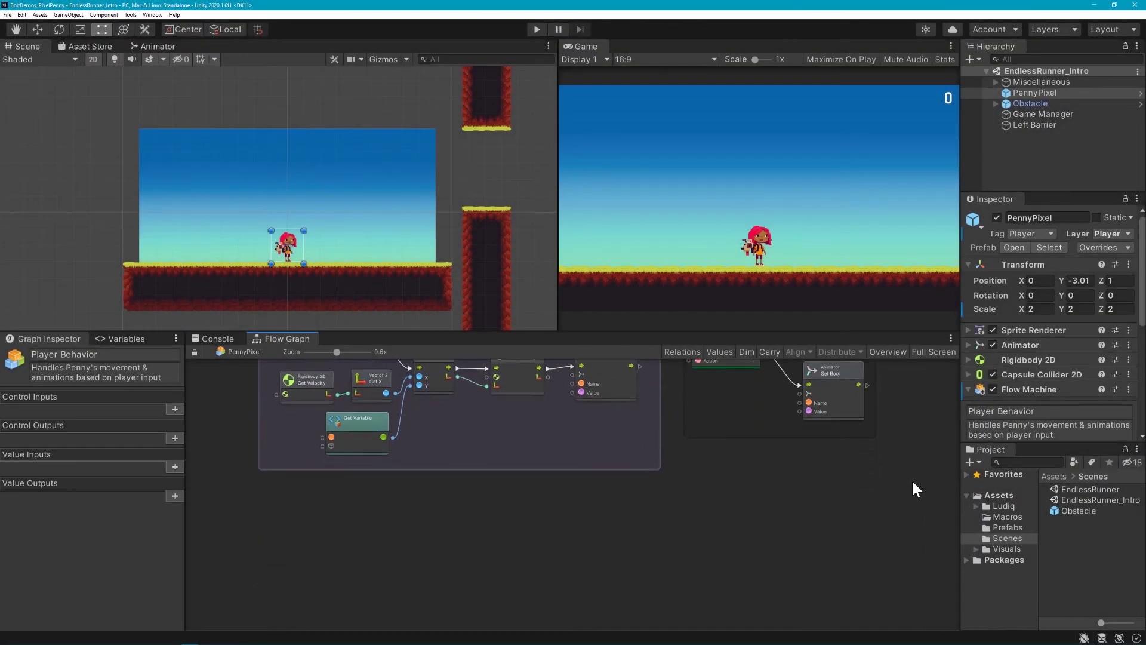
scroll(913, 368, up, 4)
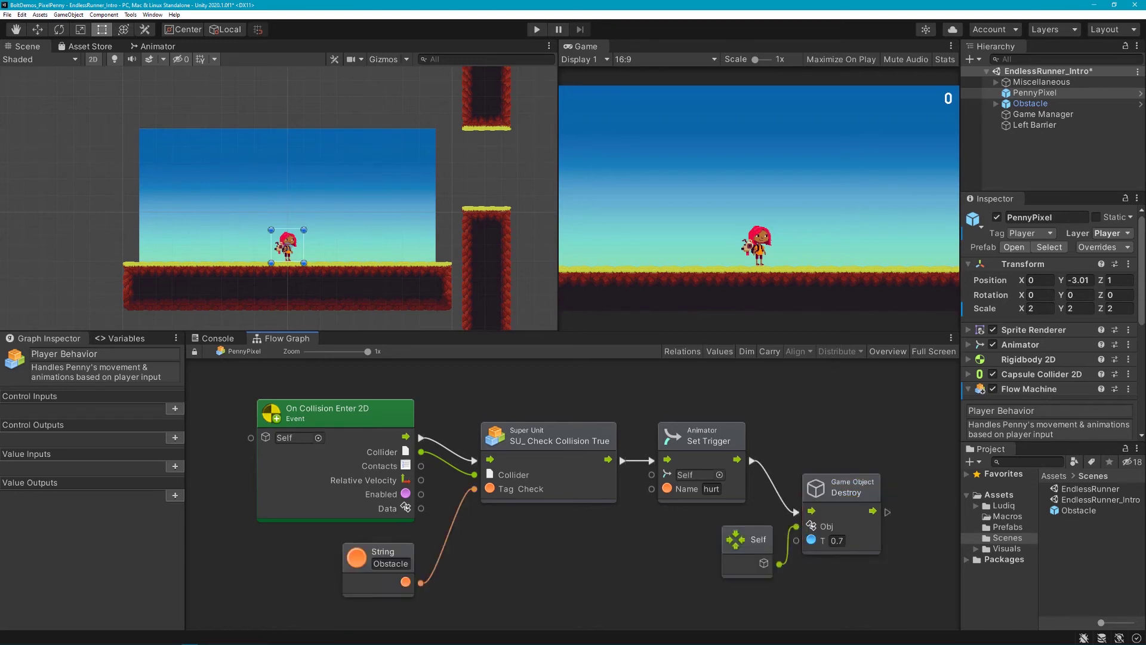
click(537, 29)
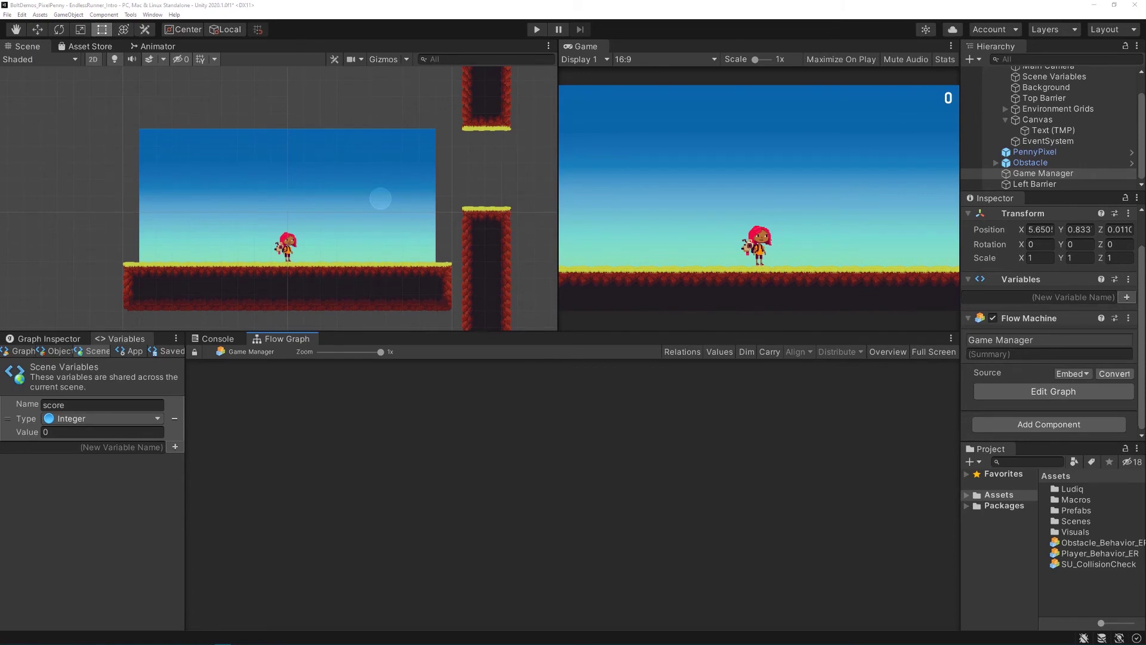
Add an On Trigger Enter 2D event followed by the collision check with a String tag literal.
right_click(267, 431)
text(on trigger enter)
key(Return)
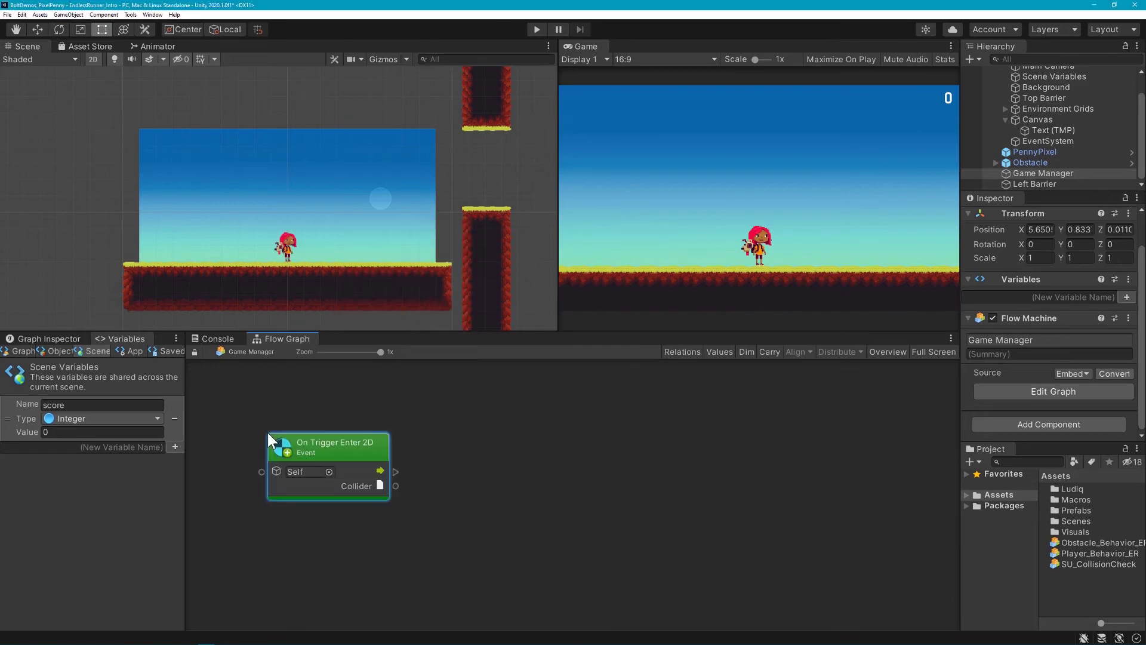
mouse_move(405, 485)
mouse_down()
mouse_move(438, 467)
mouse_move(412, 532)
mouse_move(367, 521)
mouse_up()
text(tag)
key(Return)
Chain an SU_Update Score unit after the collision check, peek inside, and return to Game Manager.
key(Return)
drag(552, 465, 593, 466)
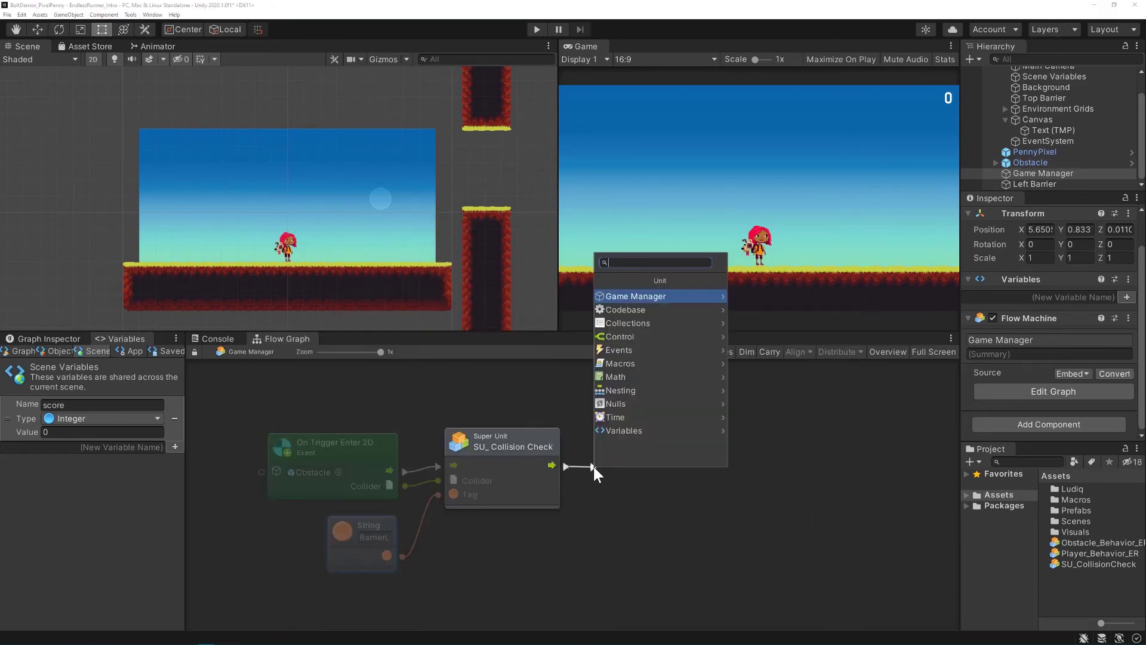
text(update)
key(Return)
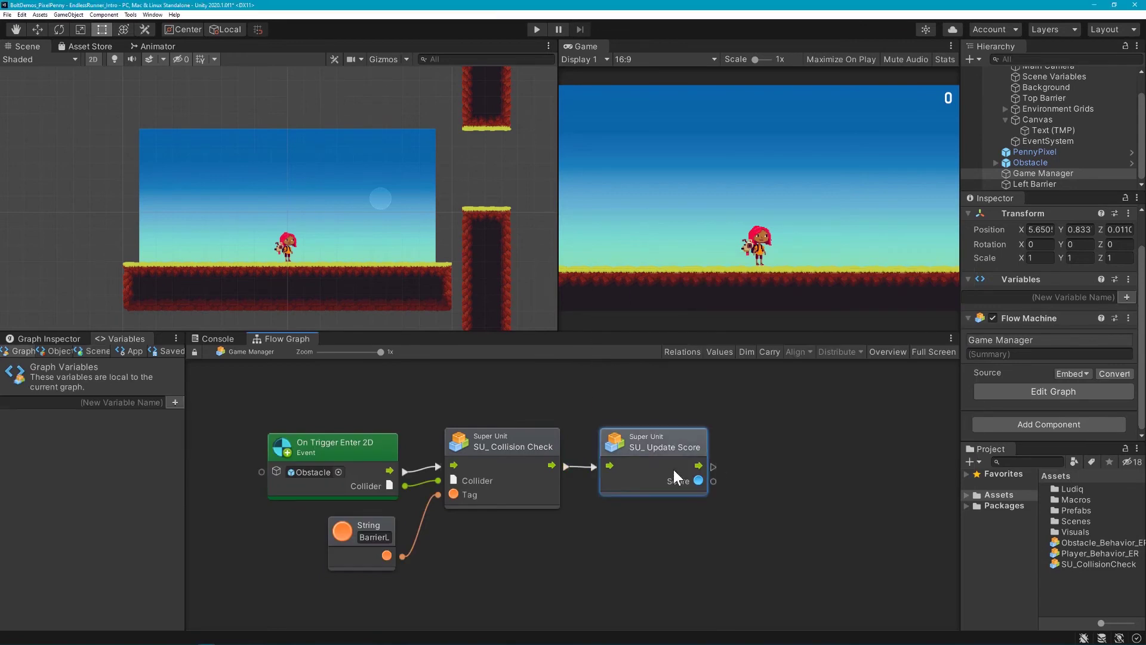
double_click(674, 470)
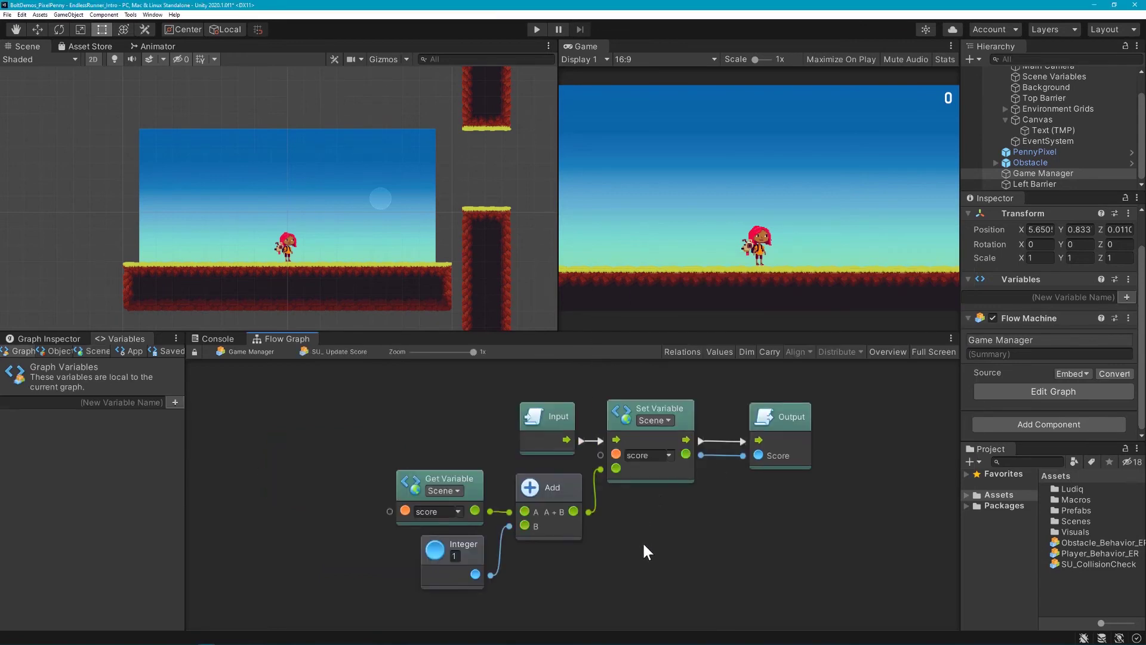
key(BackSpace)
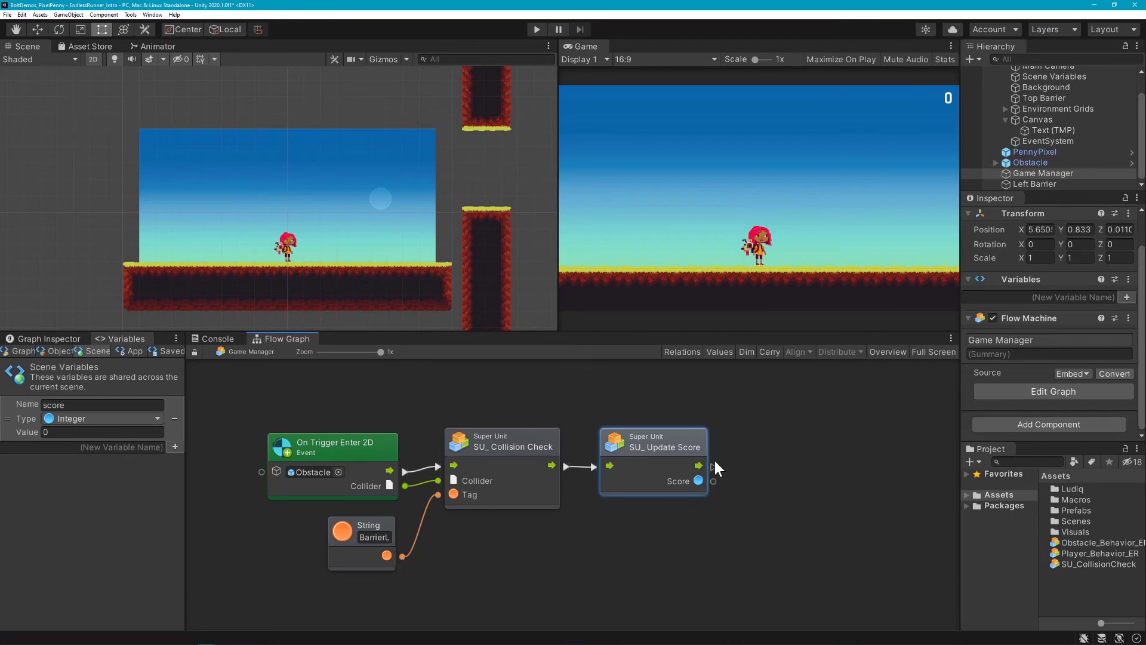
drag(714, 465, 733, 466)
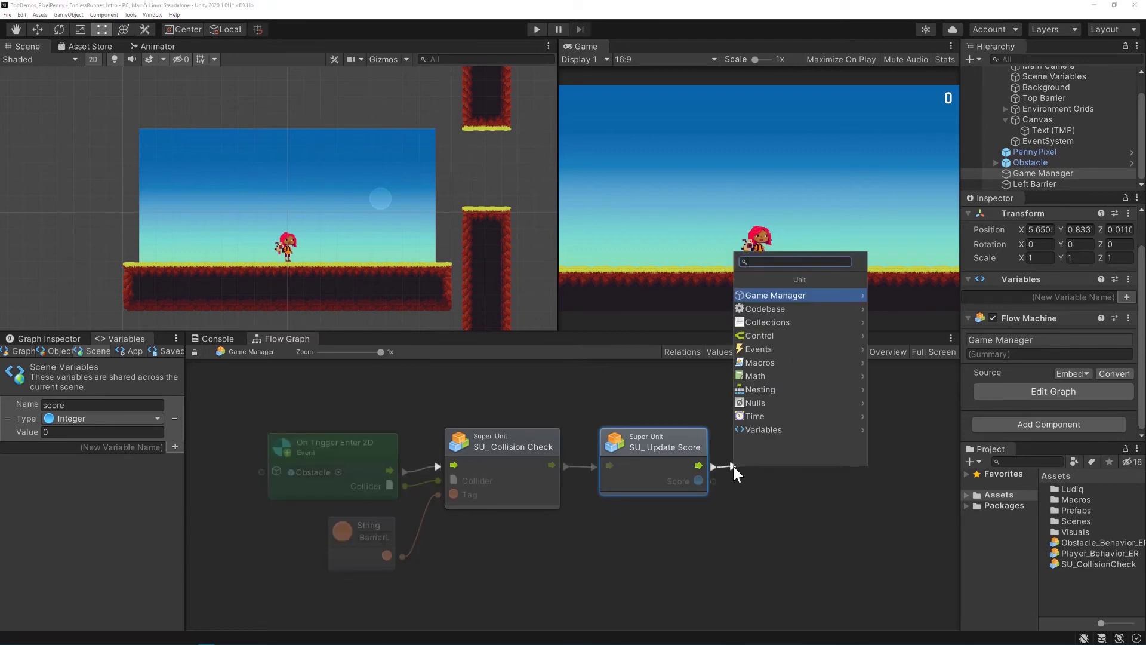
text(textmes)
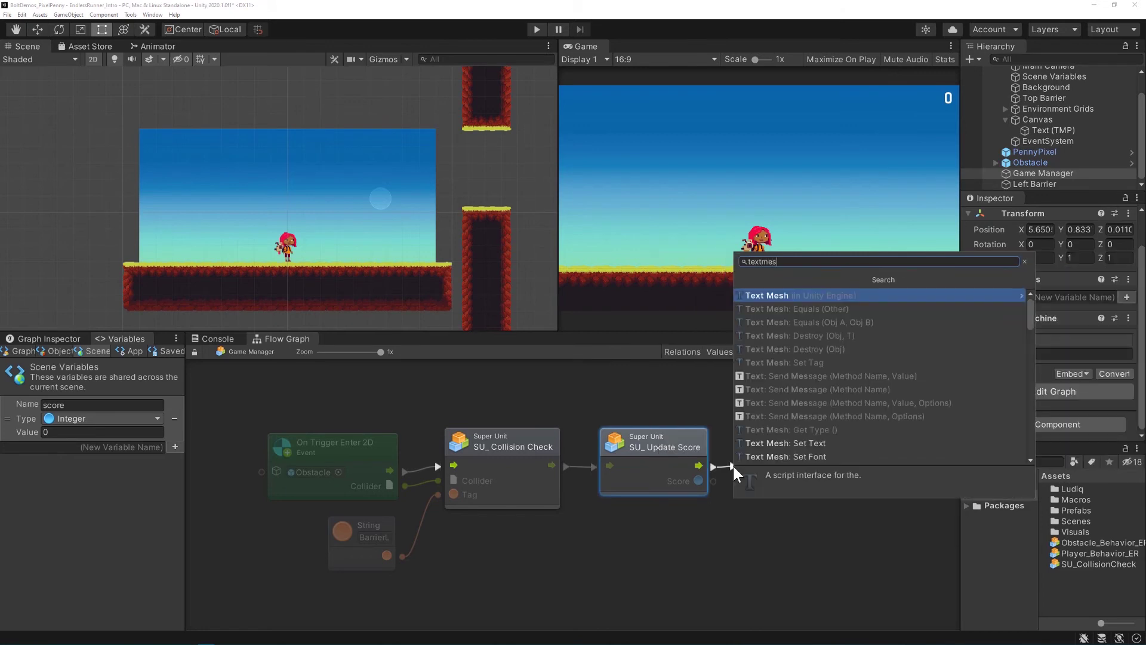
text(hpro)
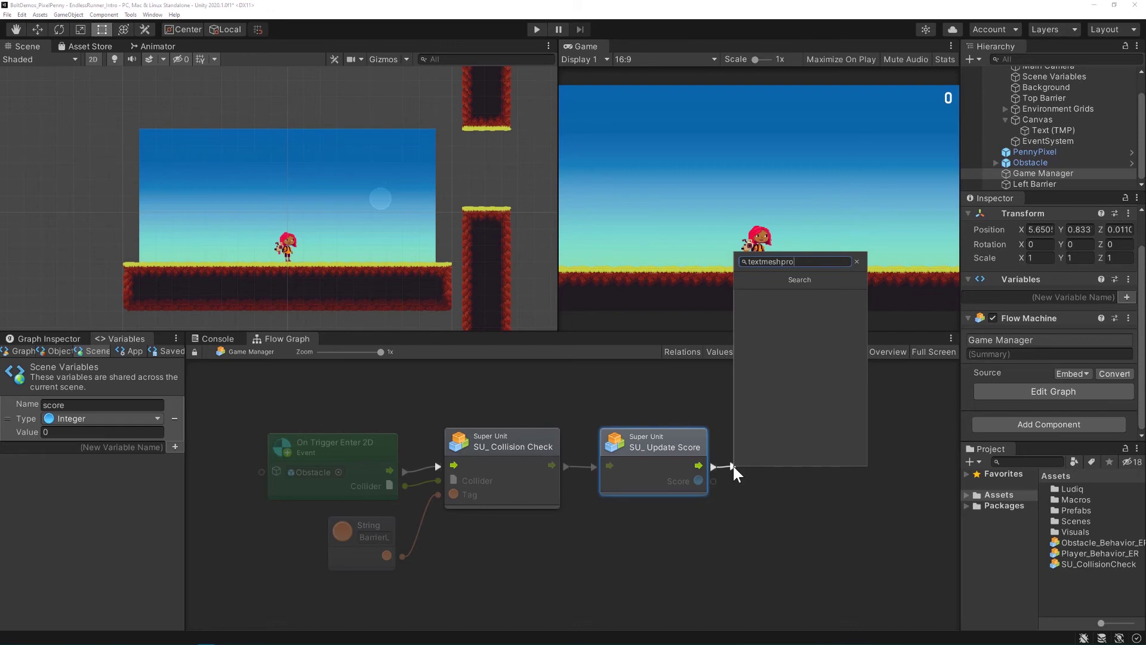
key(Escape)
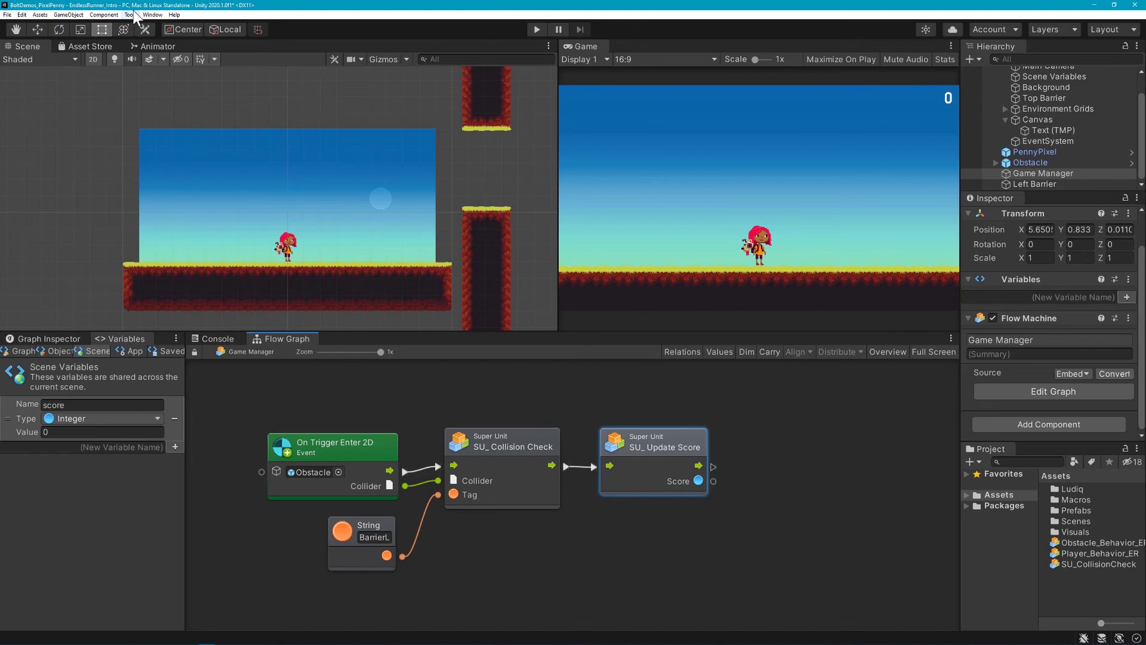
Launch the Bolt Setup Wizard and advance past the welcome and Naming pages.
click(134, 14)
mouse_move(134, 24)
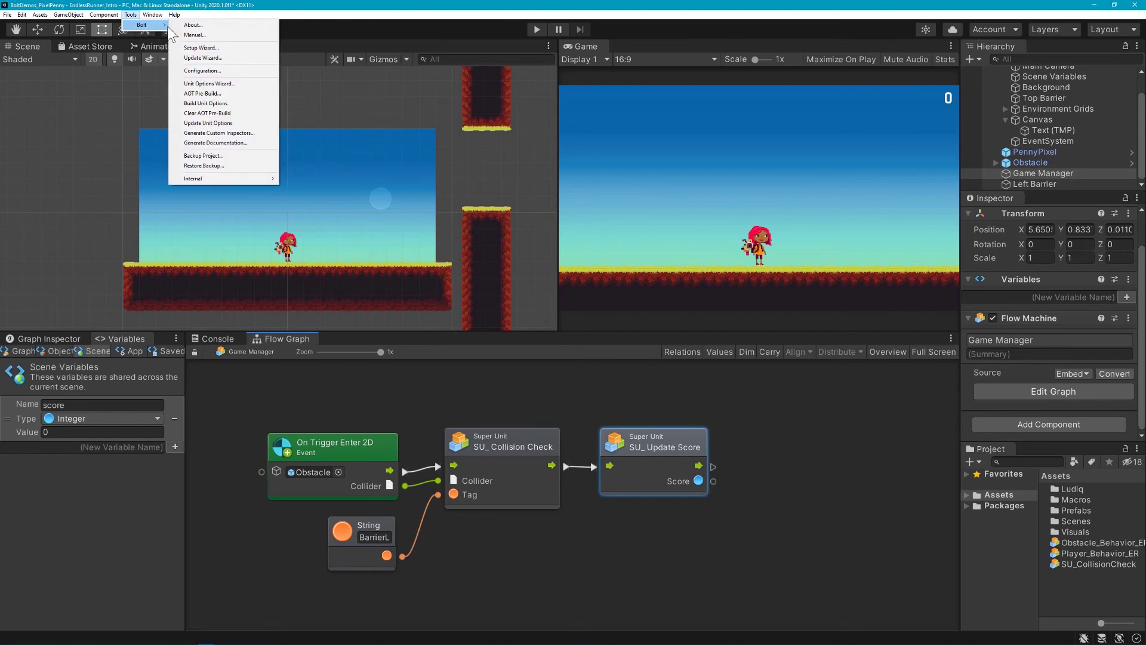
click(201, 47)
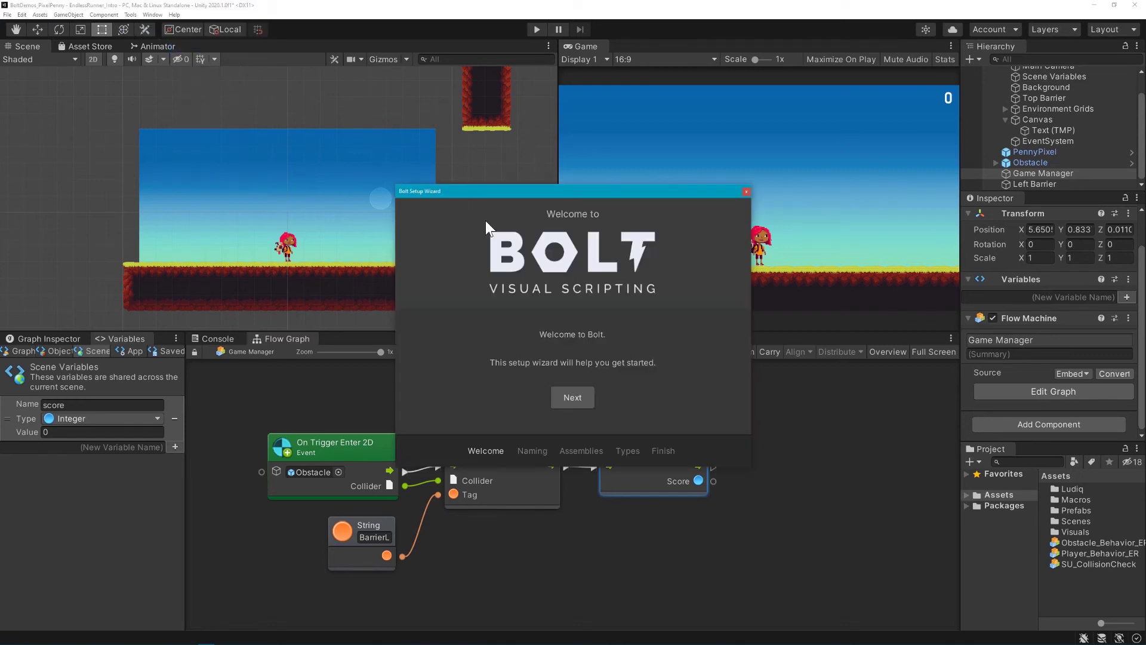
click(577, 396)
click(525, 311)
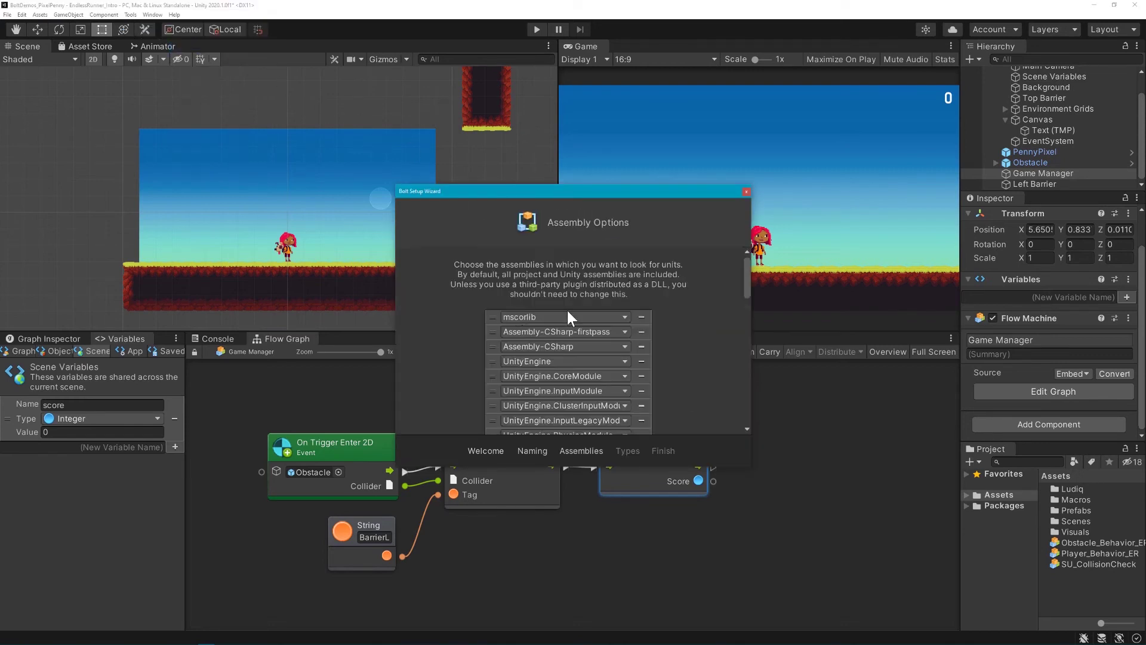
Add Unity.TextMeshPro under Assembly Options and generate the unit database.
drag(746, 285, 748, 382)
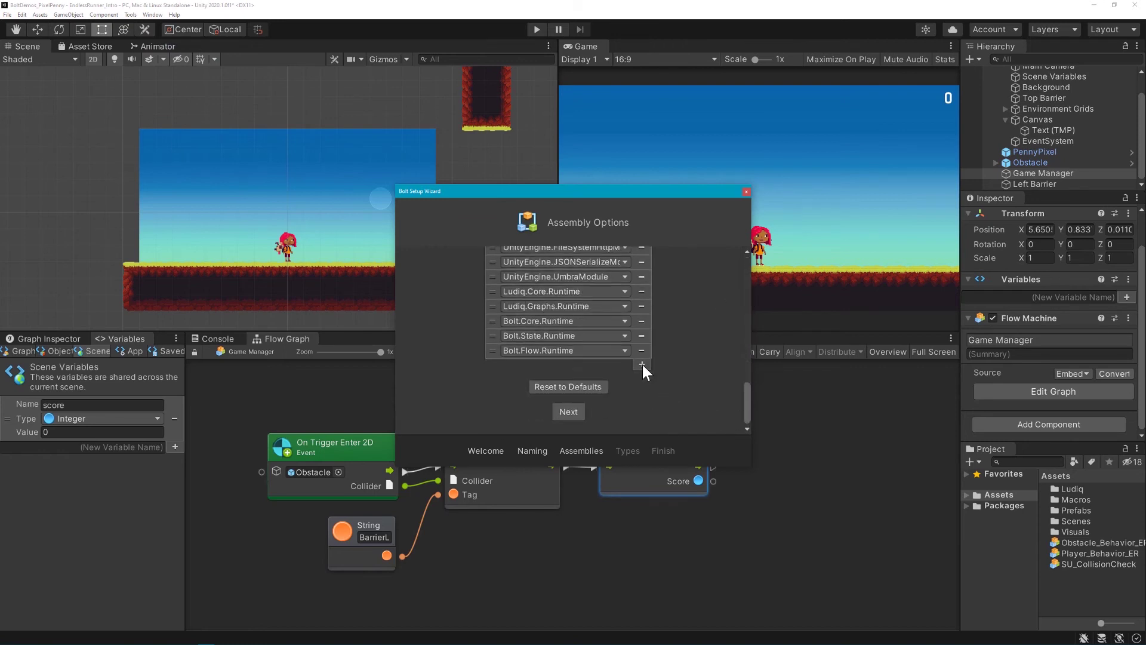
click(628, 365)
text(textme)
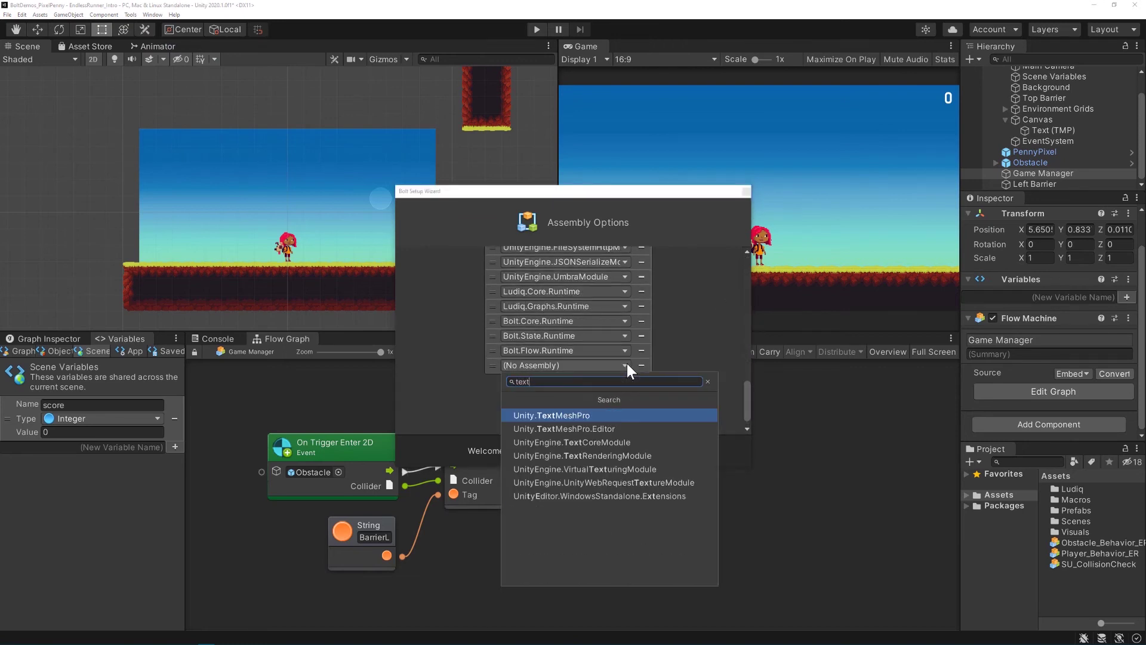
click(608, 414)
click(570, 419)
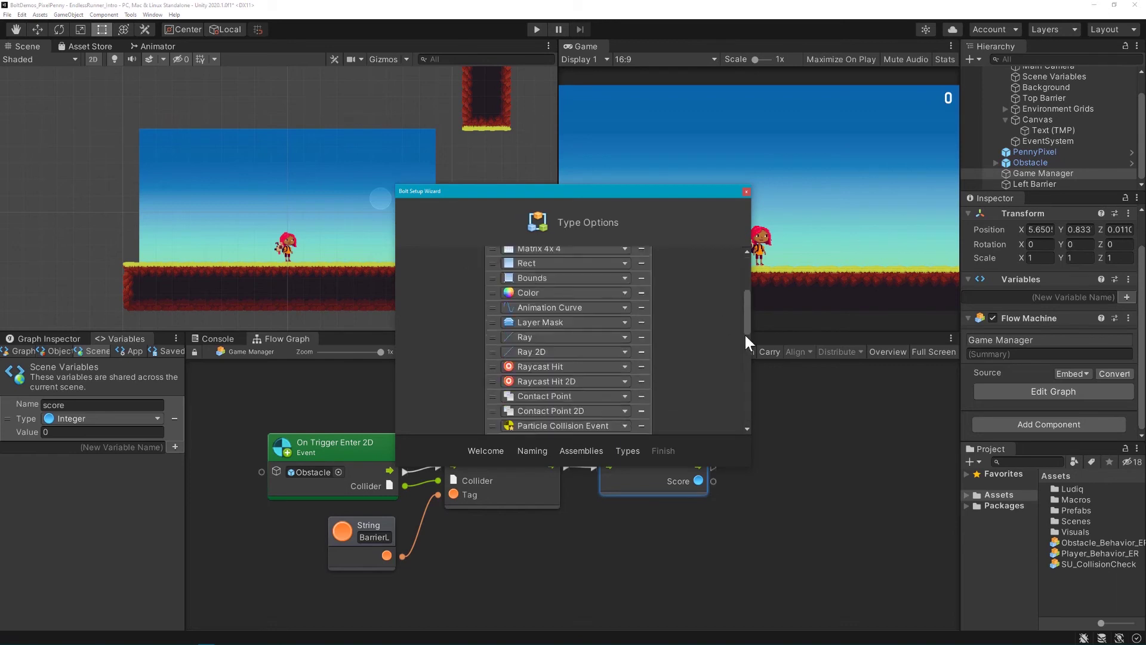
click(578, 411)
Add a TextMeshPro UGUI Set Text node after SU_Update Score, wire Score into Arg 0, then start the game.
drag(710, 467, 746, 467)
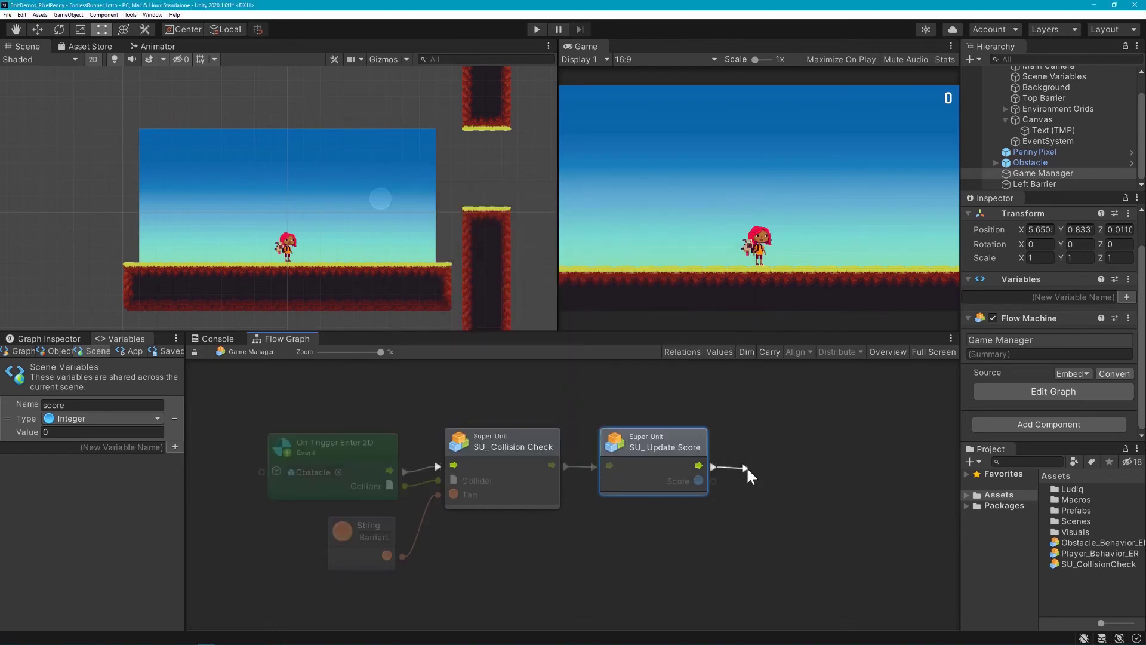
text(textmeshpro )
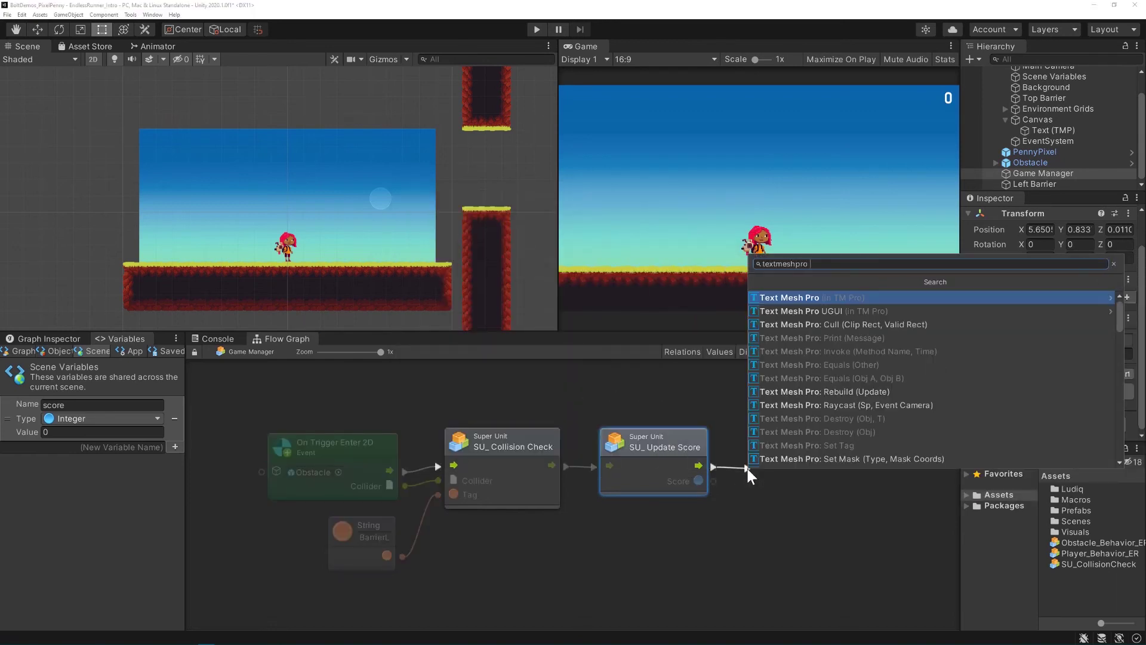
text(ugui se)
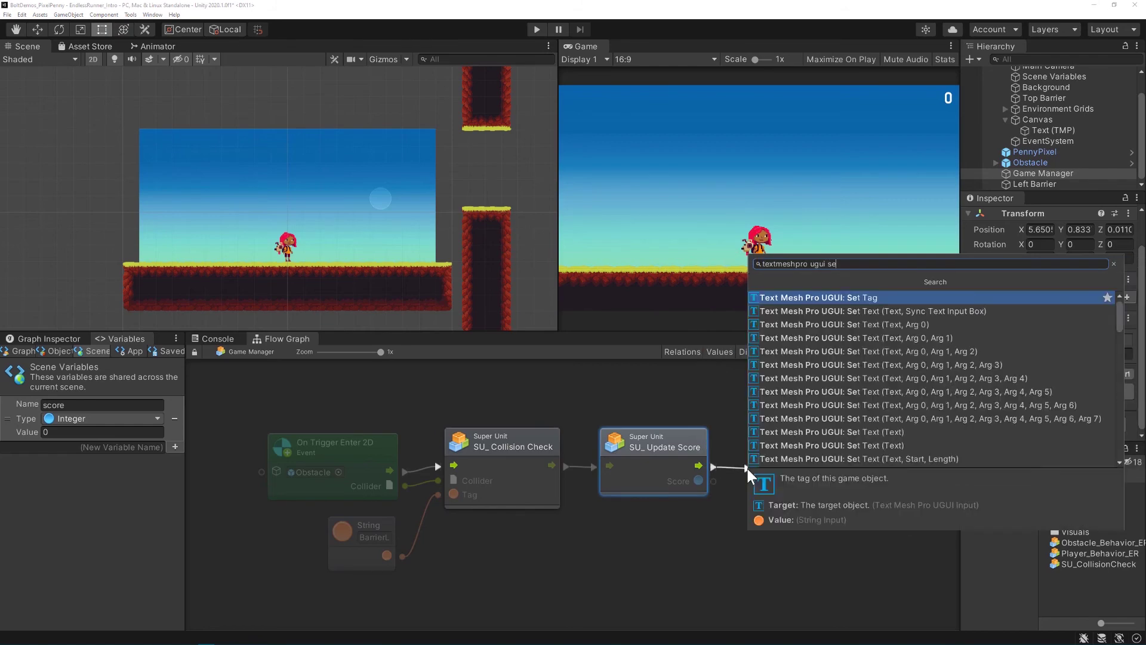
text(t te)
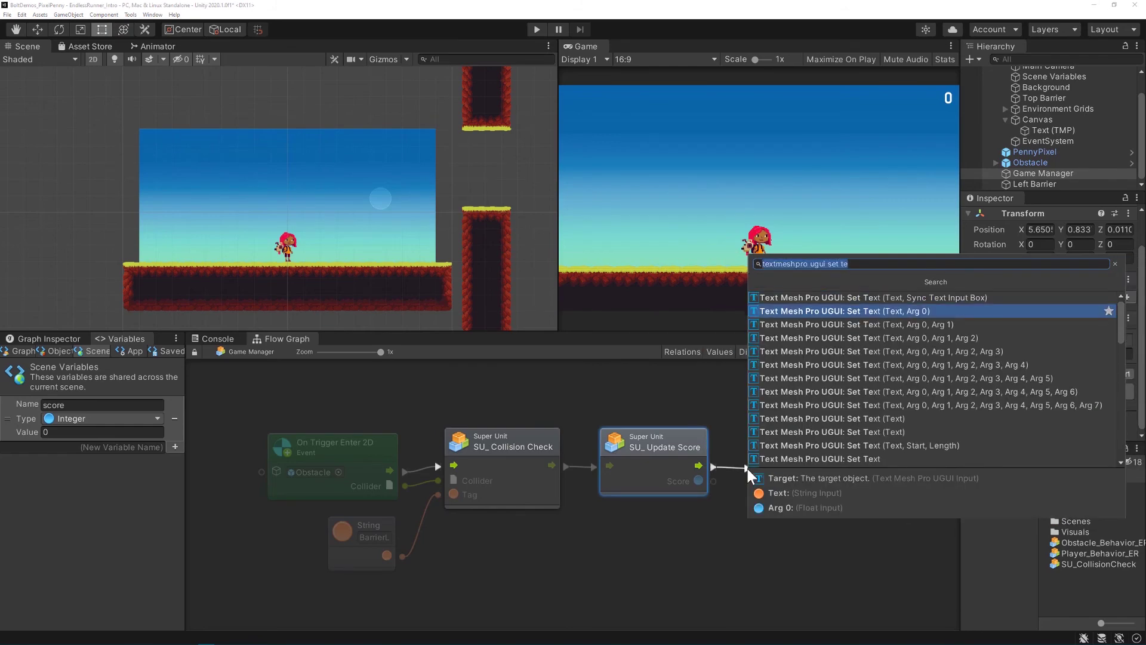
key(Return)
drag(713, 481, 747, 510)
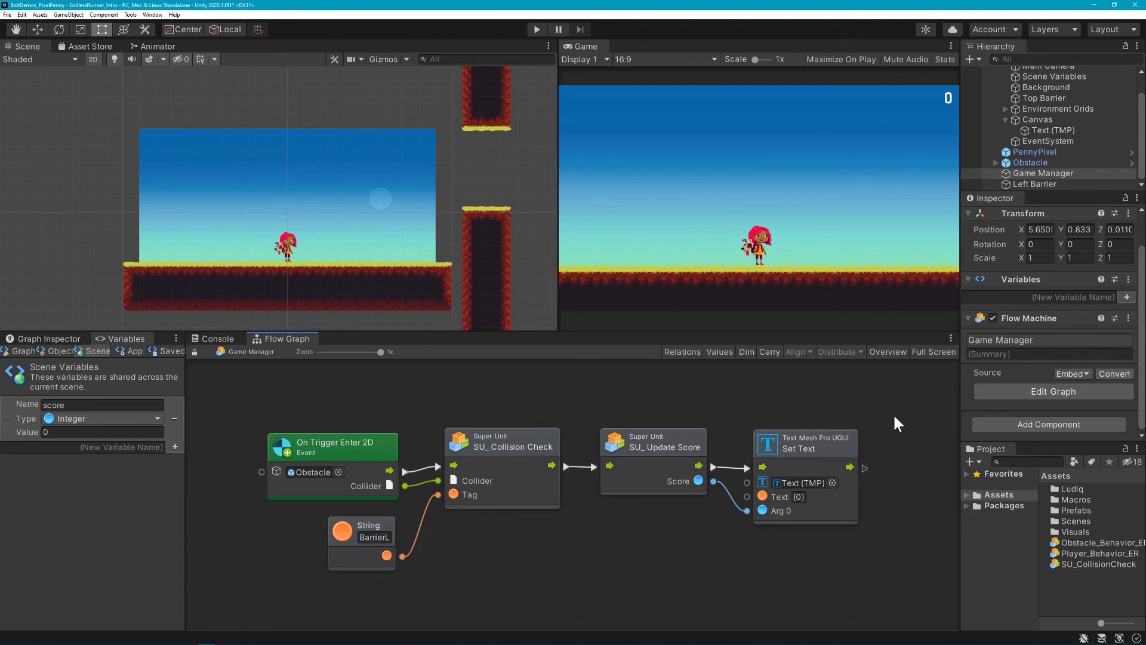
click(536, 29)
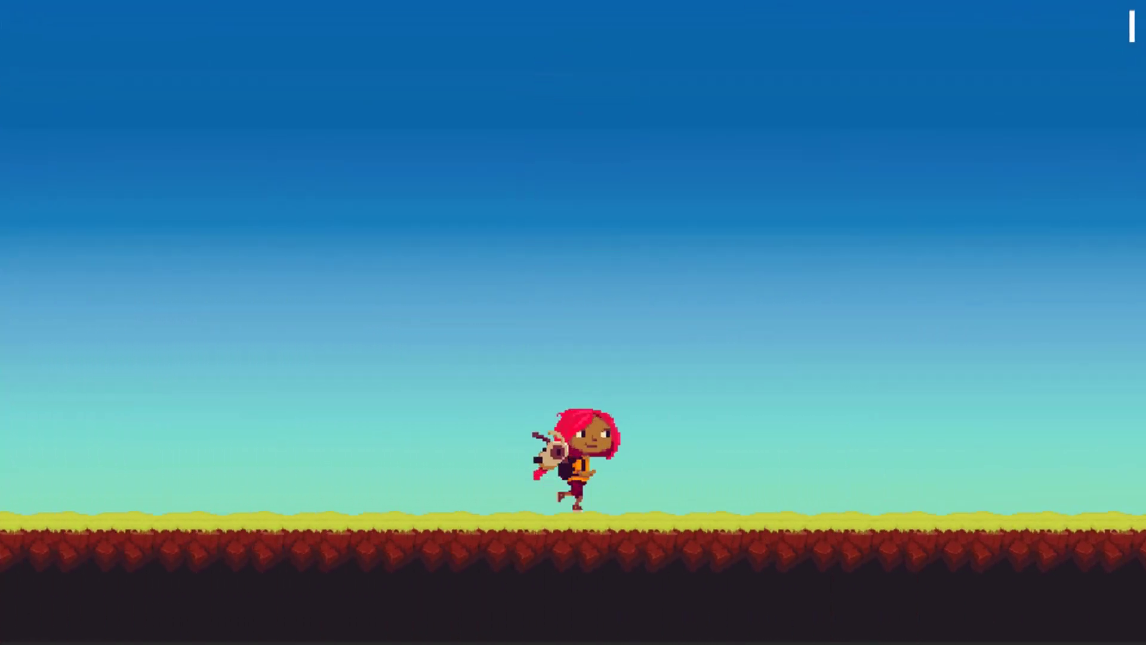
Jump once in the test run, stop play mode, and begin adding a component to Game Manager.
key(space)
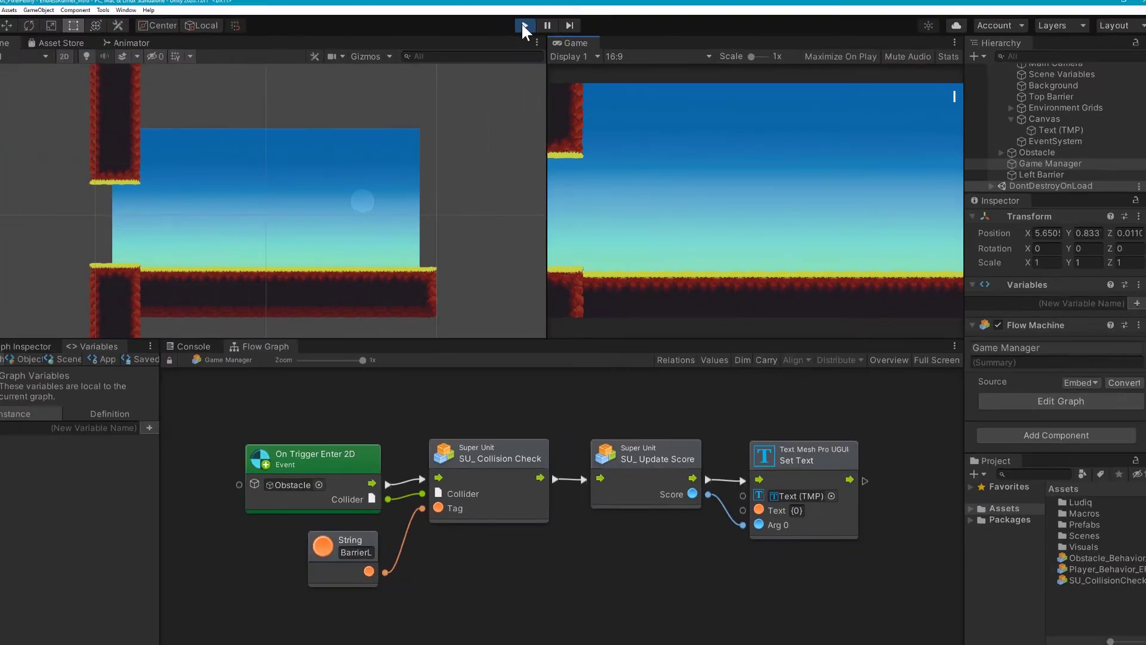
click(524, 26)
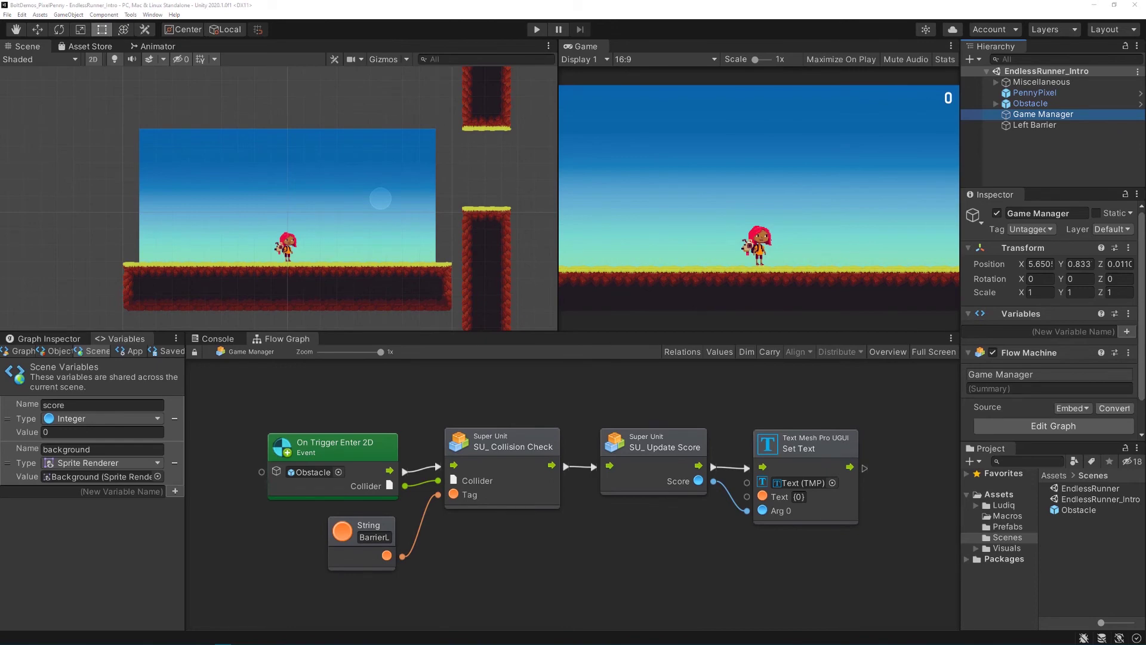
scroll(1051, 388, down, 2)
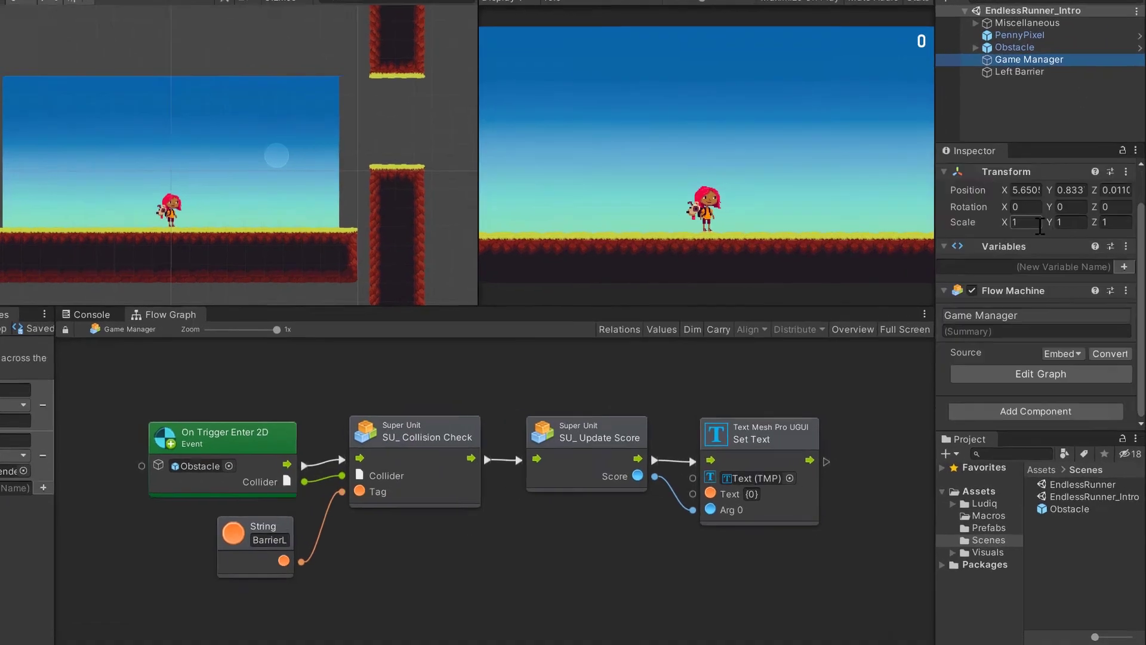
click(1050, 425)
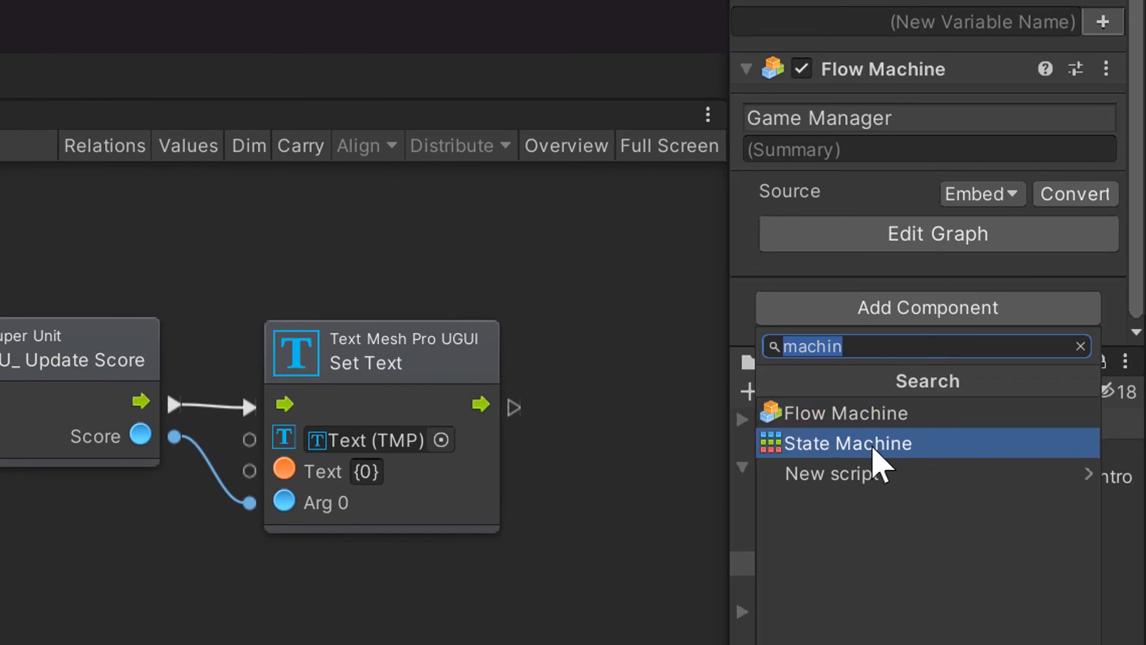
Add a State Machine with Source set to Embed and title it 'Game State Manager'.
click(895, 444)
scroll(898, 299, down, 3)
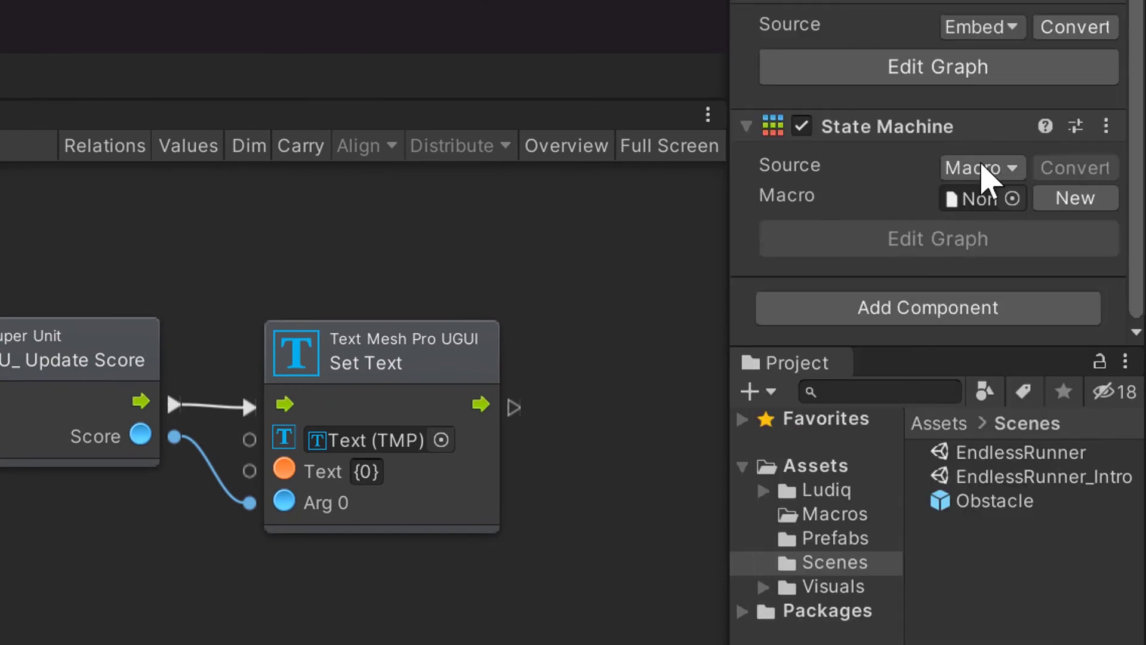
click(986, 169)
click(993, 192)
click(1060, 364)
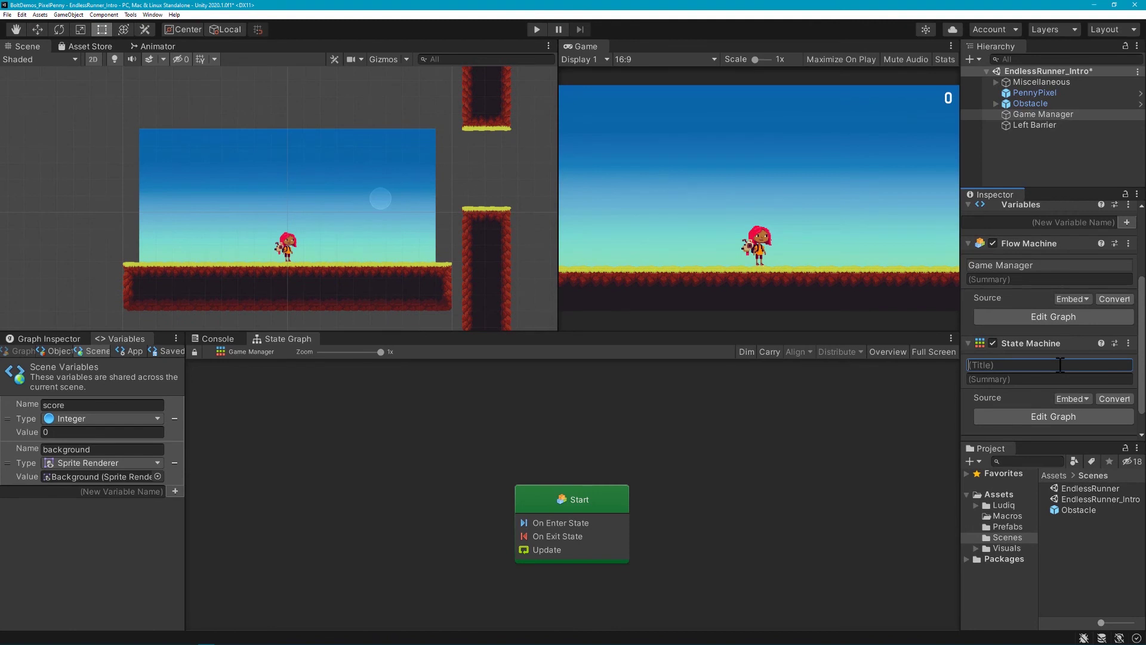
text(Gam)
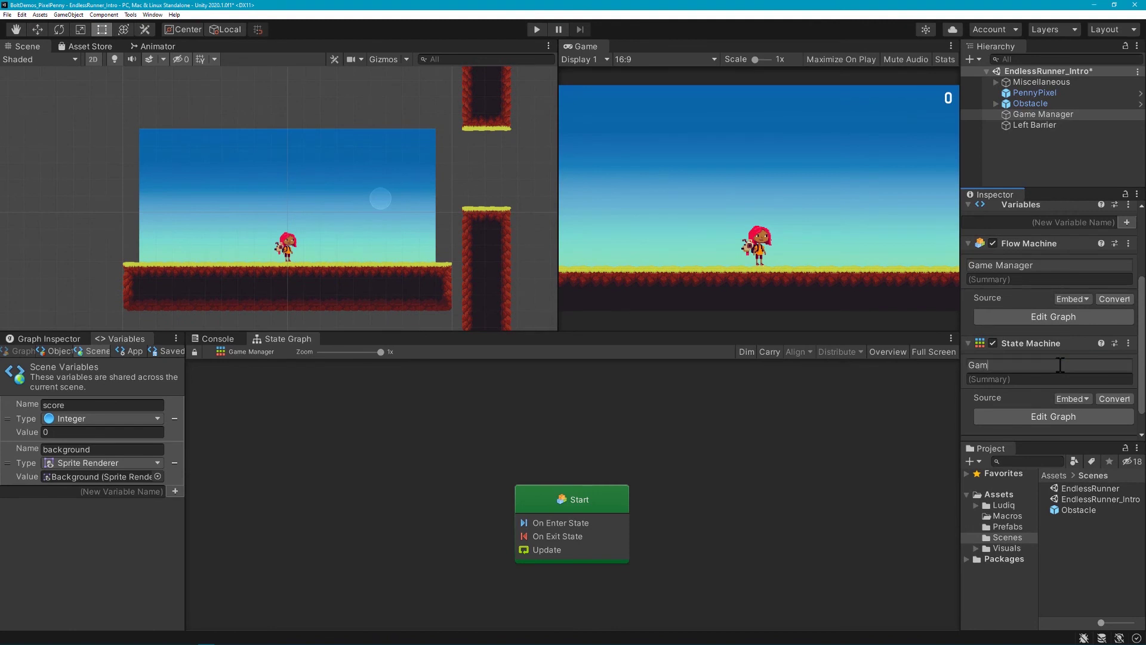
text(e State M)
text(anager)
Delete the Start state from the State Graph and create an Any State node instead.
click(715, 436)
middle_drag(709, 538, 709, 497)
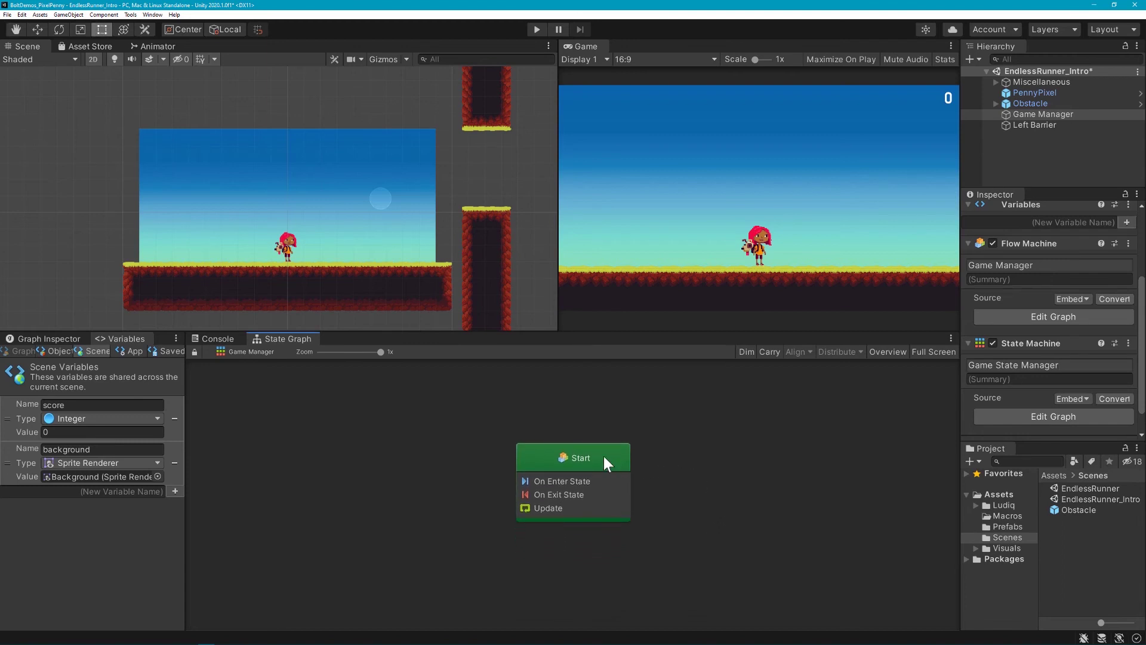
click(604, 457)
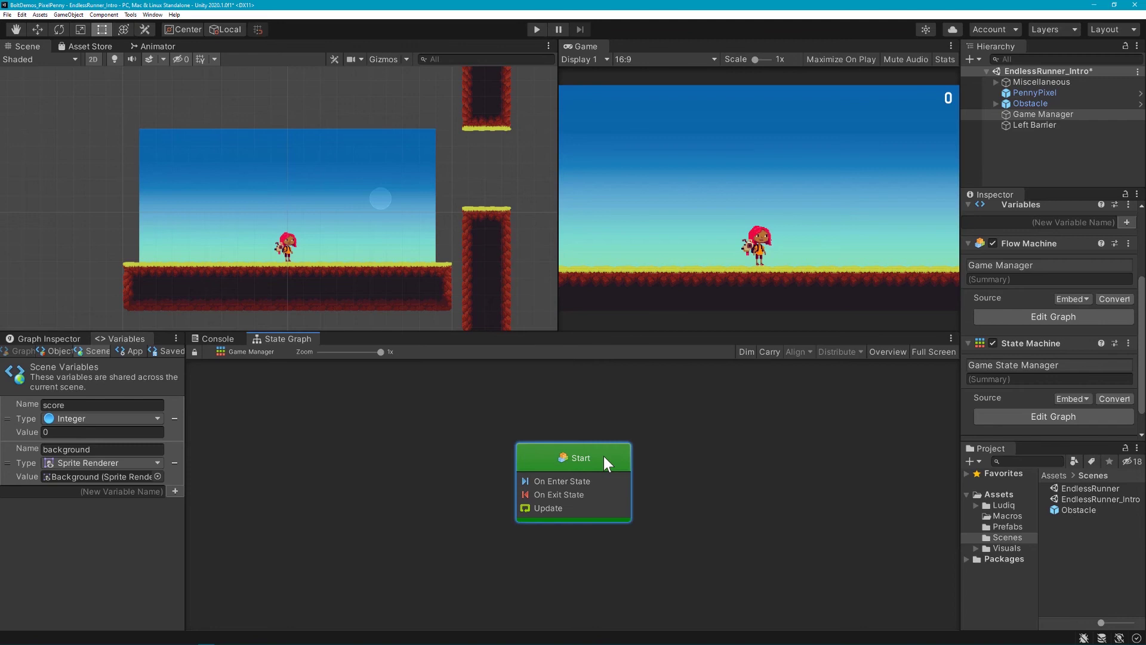
key(Delete)
right_click(571, 449)
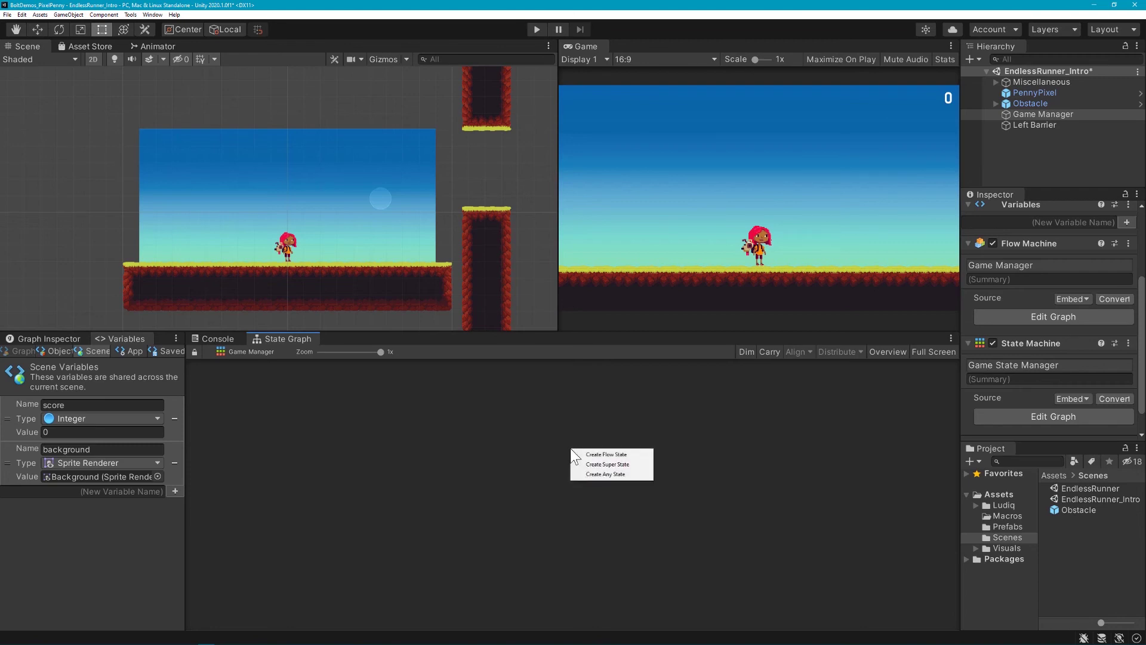
click(605, 474)
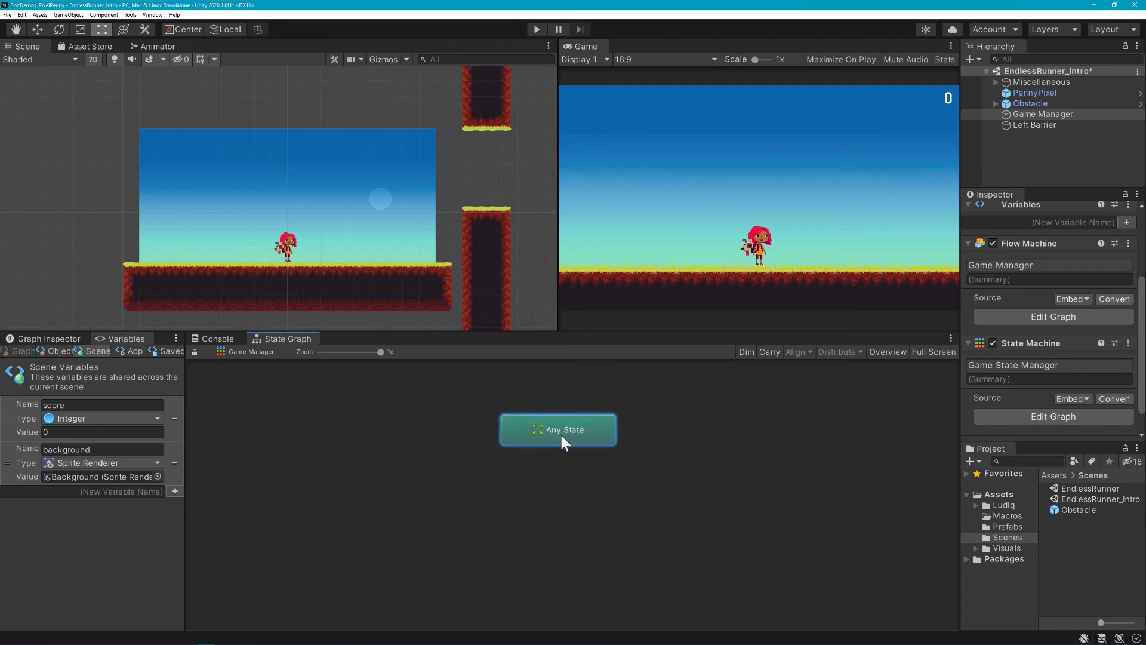
right_click(557, 521)
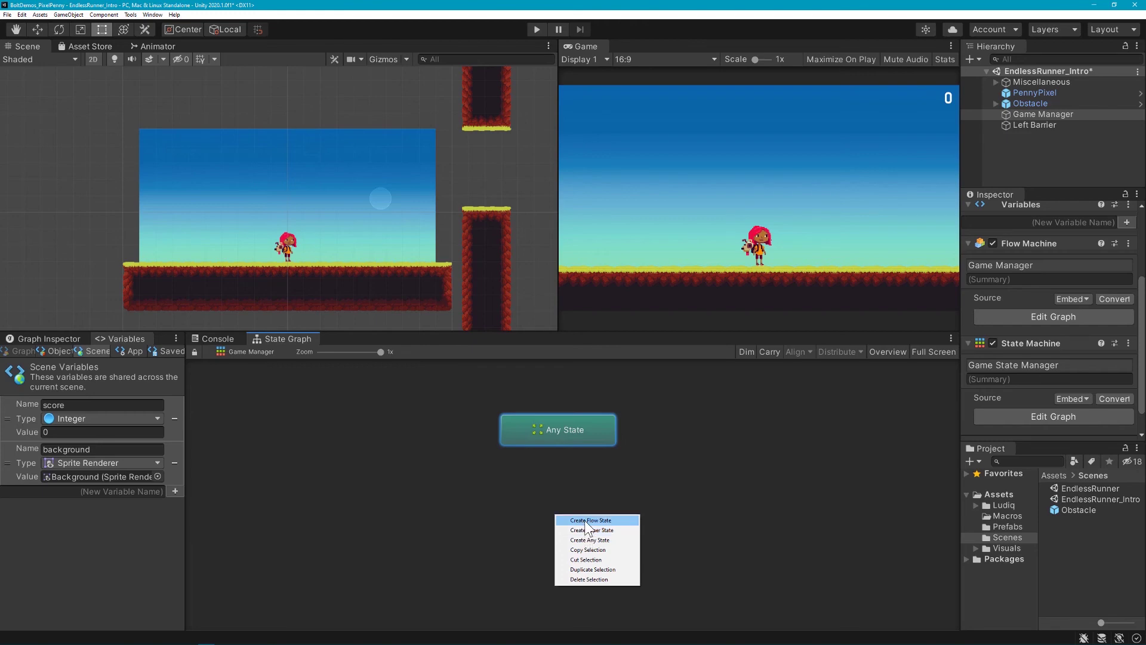
Create a flow state below Any State and rename it Game Over State.
click(585, 520)
drag(585, 520, 538, 515)
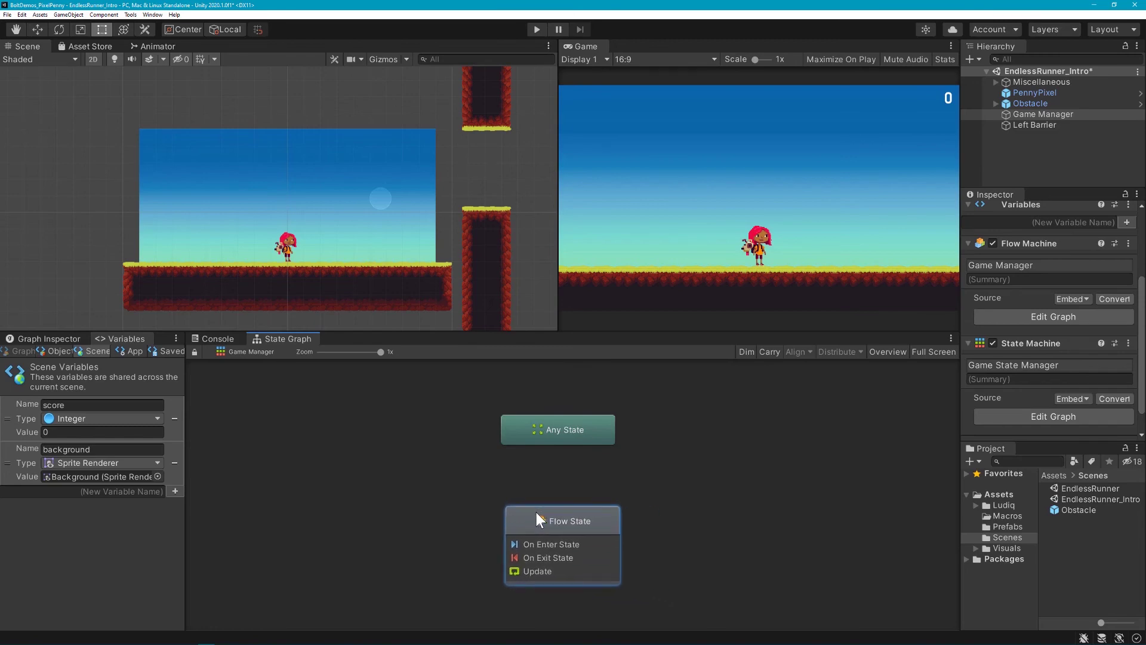
click(70, 339)
click(162, 356)
text(Game Over State)
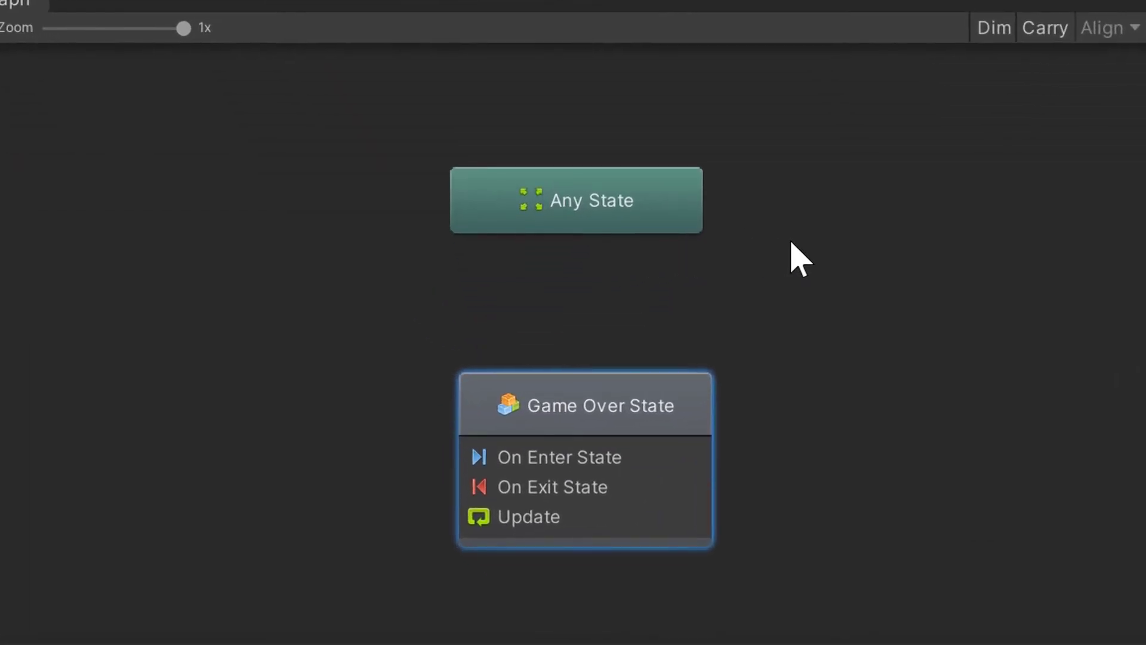
Make a transition from Any State to Game Over State.
click(799, 258)
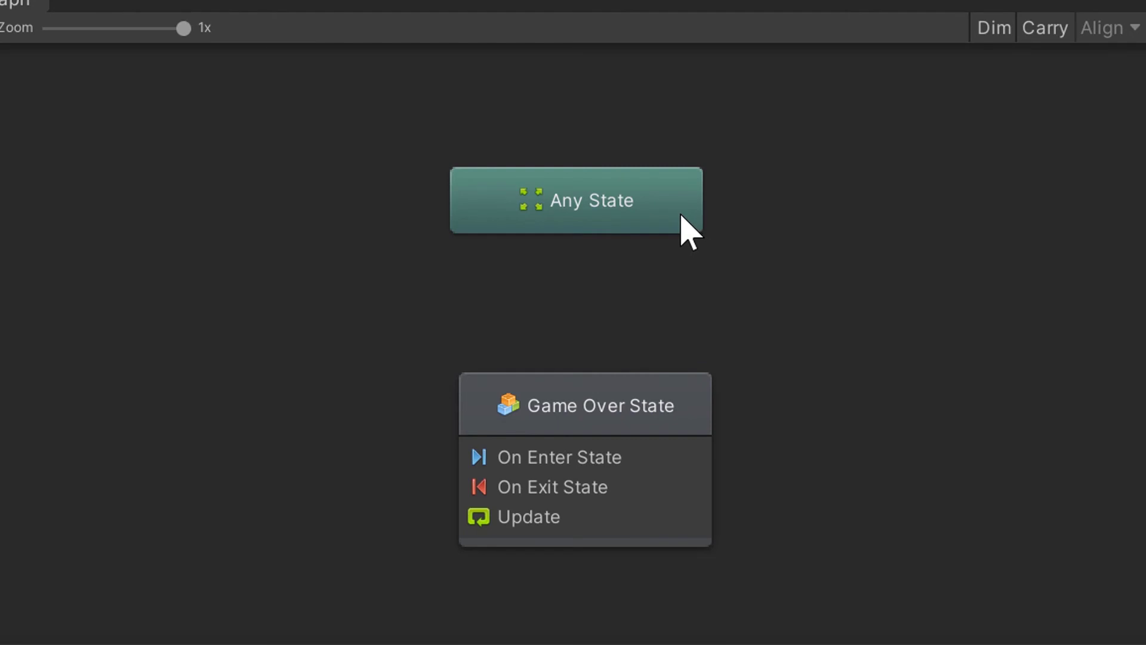
drag(681, 214, 685, 173)
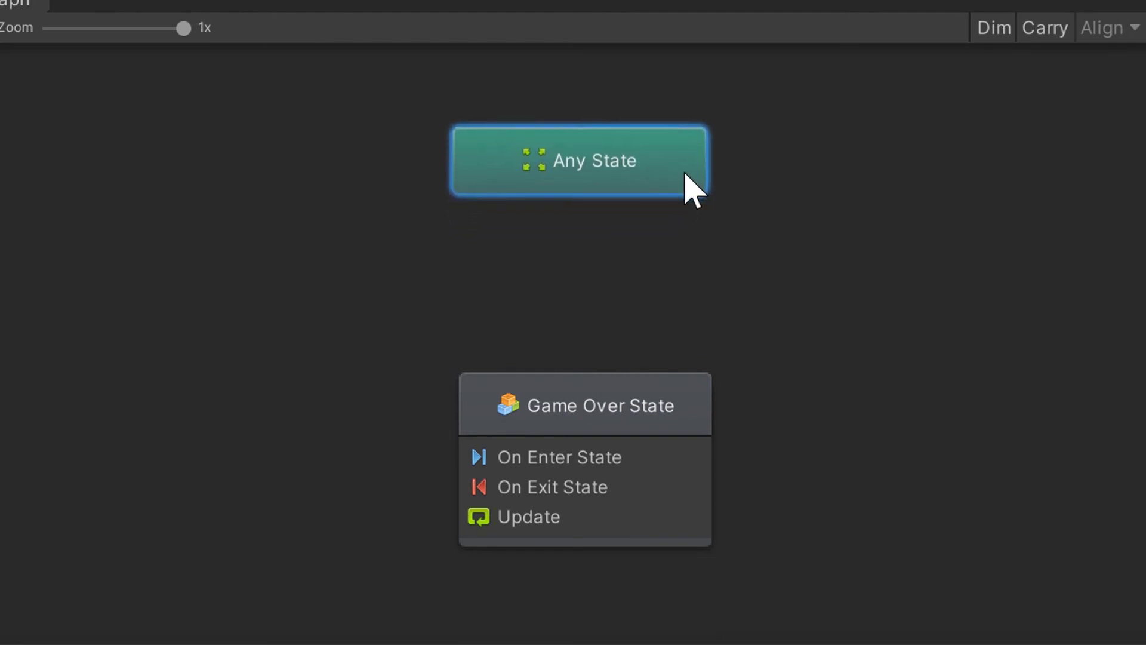
right_click(623, 152)
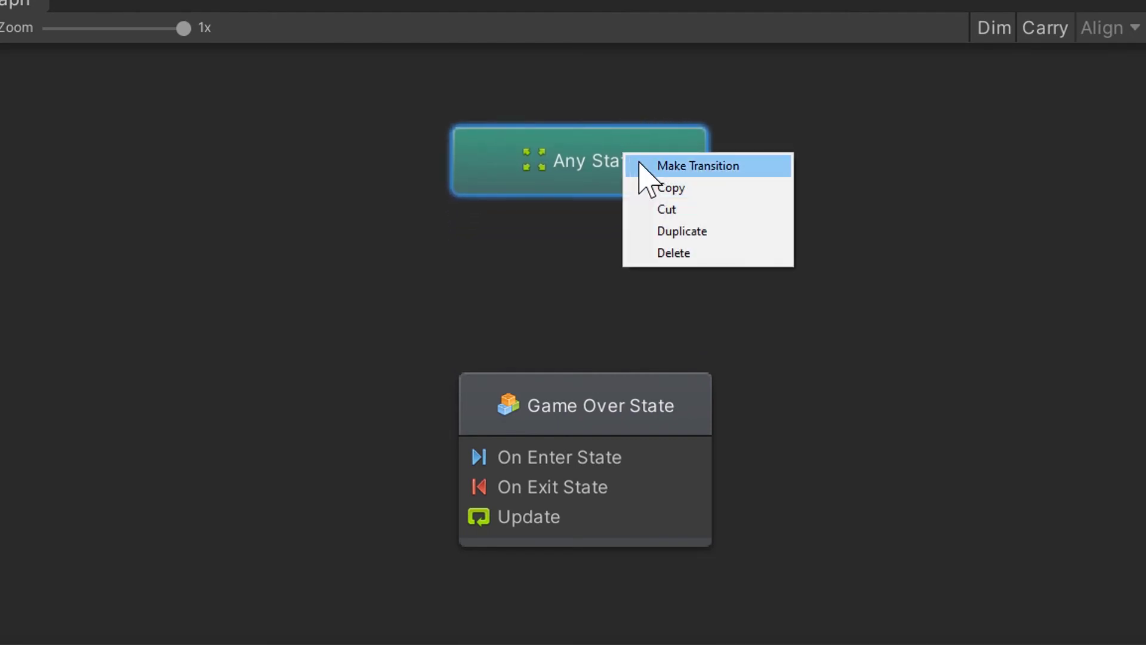
click(639, 169)
click(582, 410)
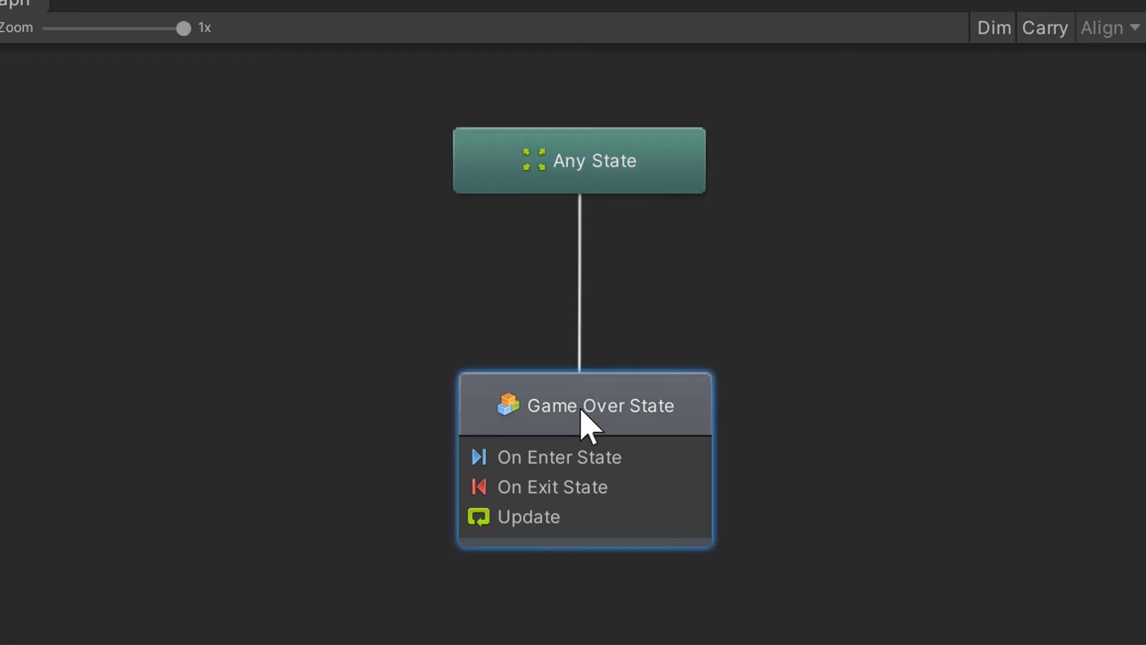
In the transition graph, add On Collision Enter 2D targeting PennyPixel.
double_click(582, 290)
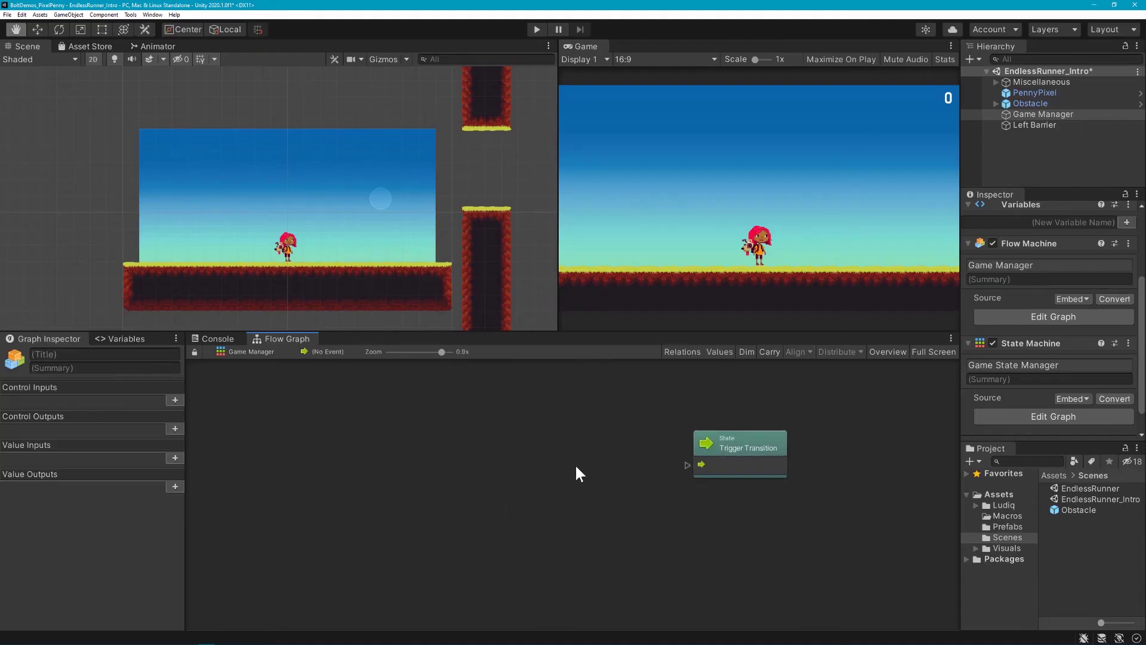
right_click(386, 437)
text(on collision 2d)
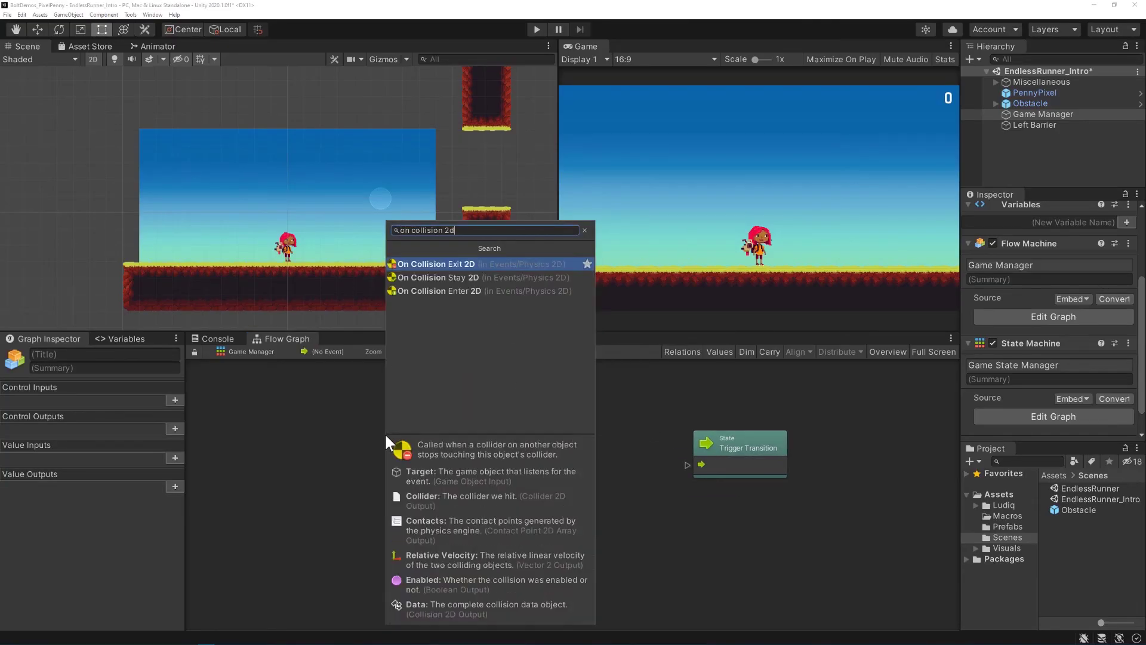
key(Down)
key(Down)
key(Return)
drag(1035, 92, 436, 464)
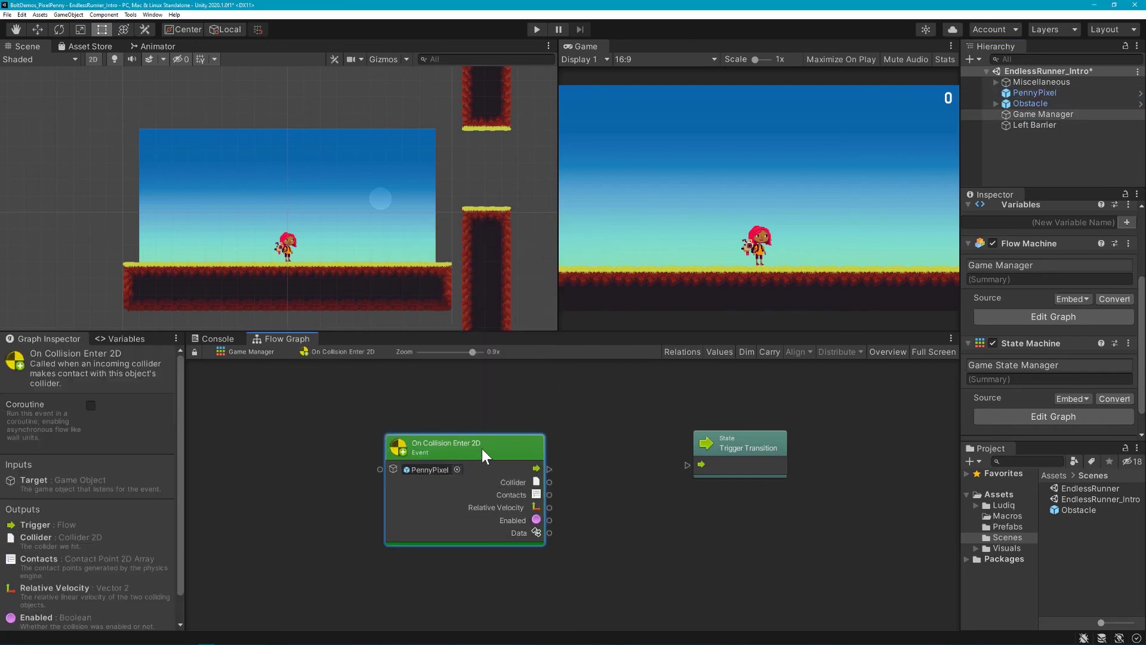
Chain SU_CollisionCheck with Tag 'Obstacle' into Trigger Transition.
mouse_move(533, 453)
mouse_down()
mouse_move(567, 464)
mouse_move(539, 581)
mouse_up()
text(colli)
key(Down)
key(Down)
key(Return)
key(Return)
click(507, 566)
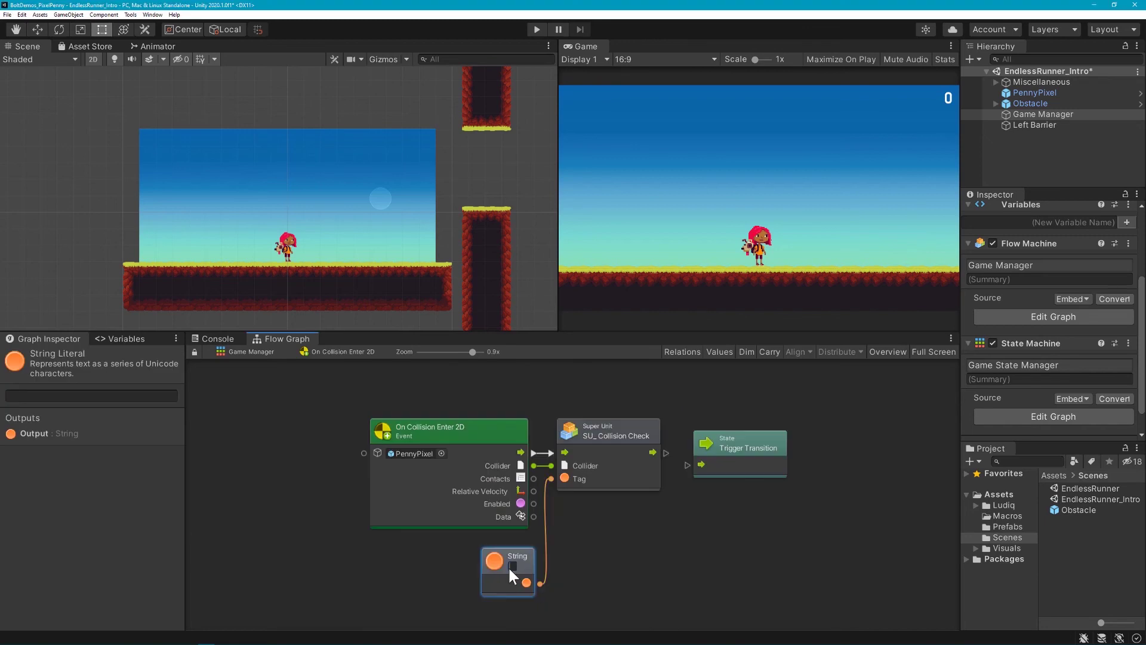
text(Obstacle)
click(635, 560)
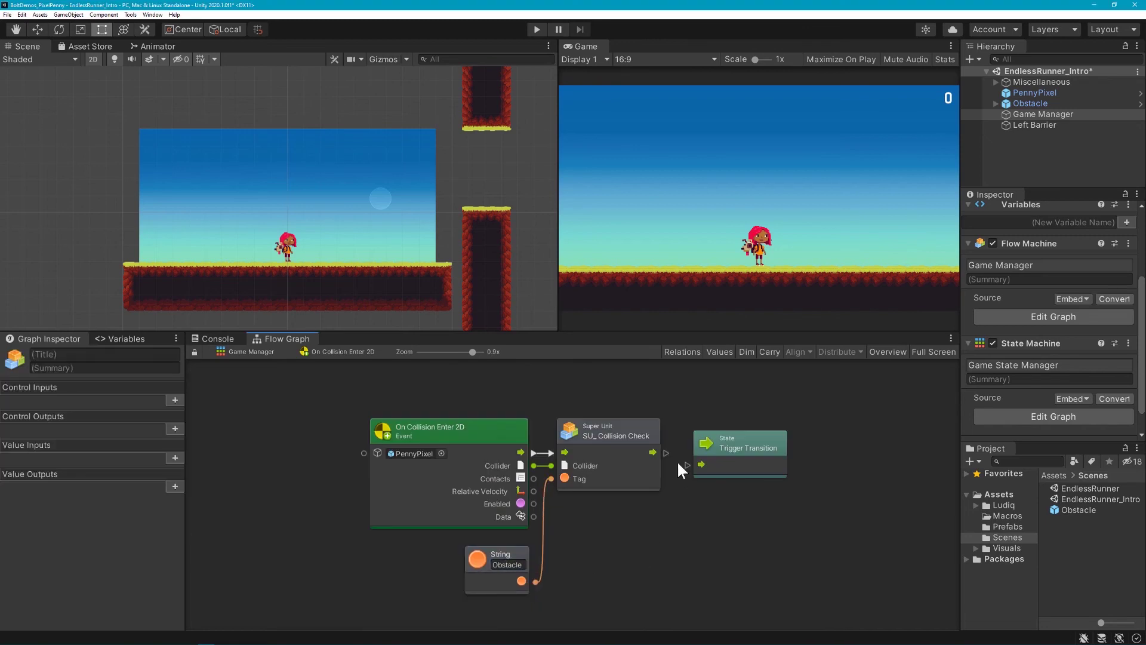
drag(666, 452, 739, 460)
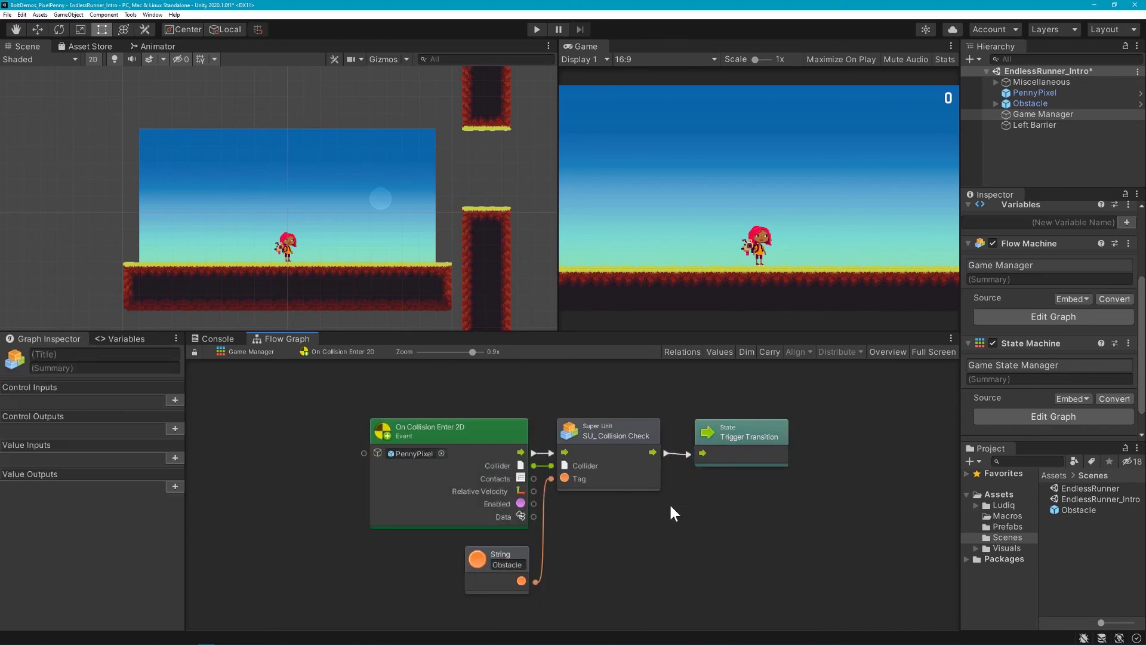
Open the Game Over State graph and delete its Update and On Exit State events.
click(251, 352)
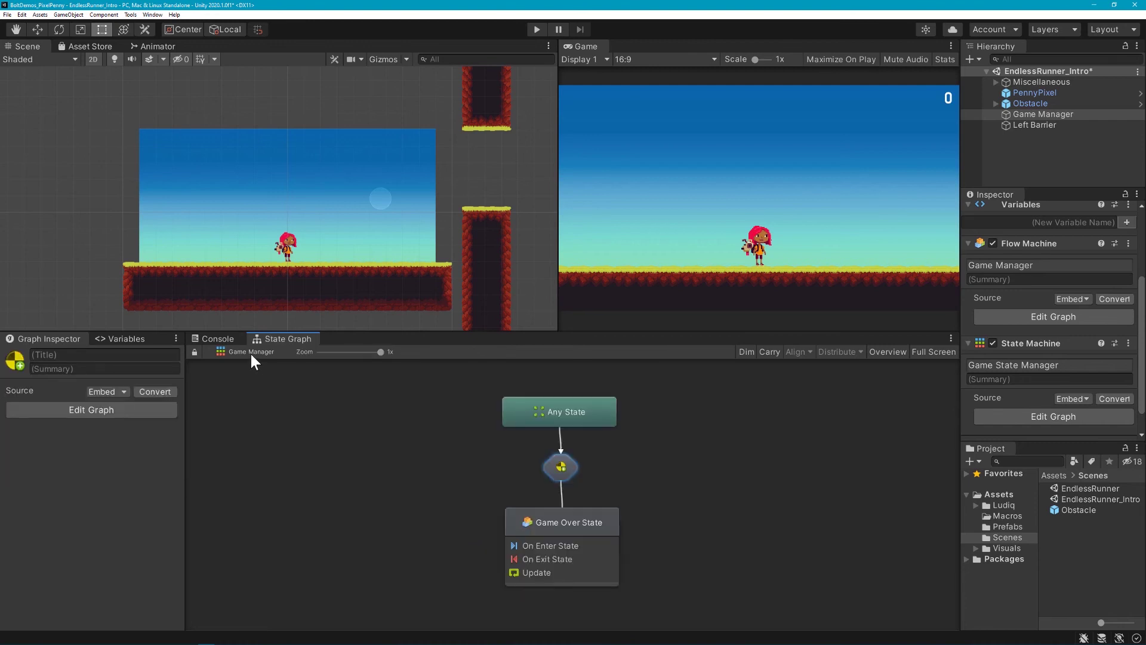
double_click(562, 517)
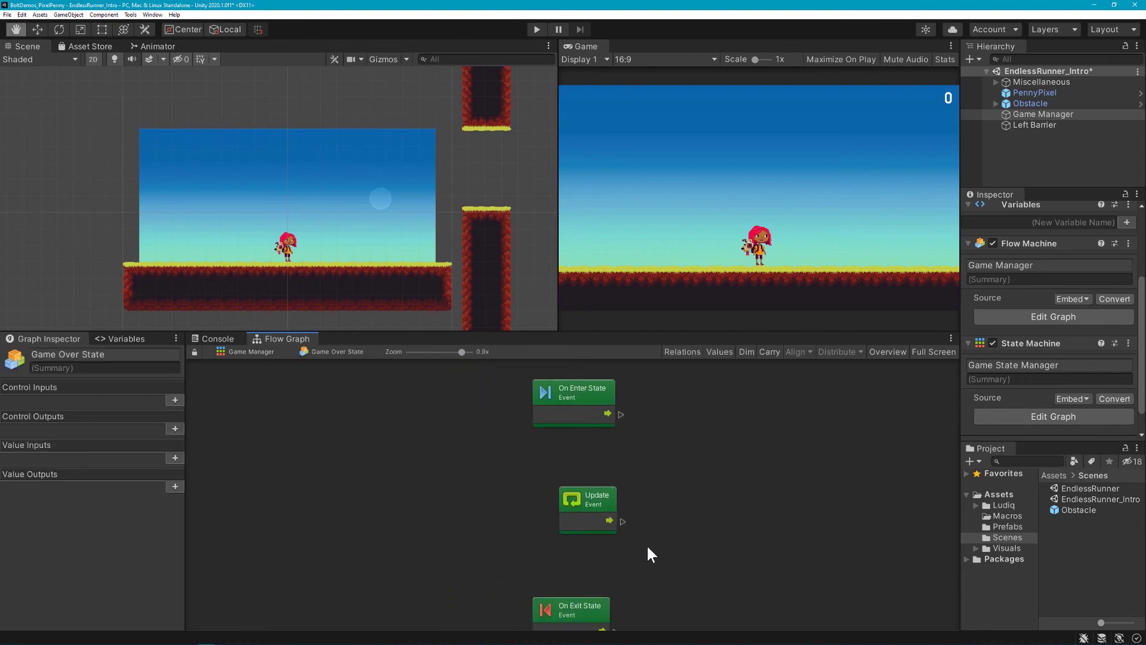
drag(647, 510, 534, 624)
key(Delete)
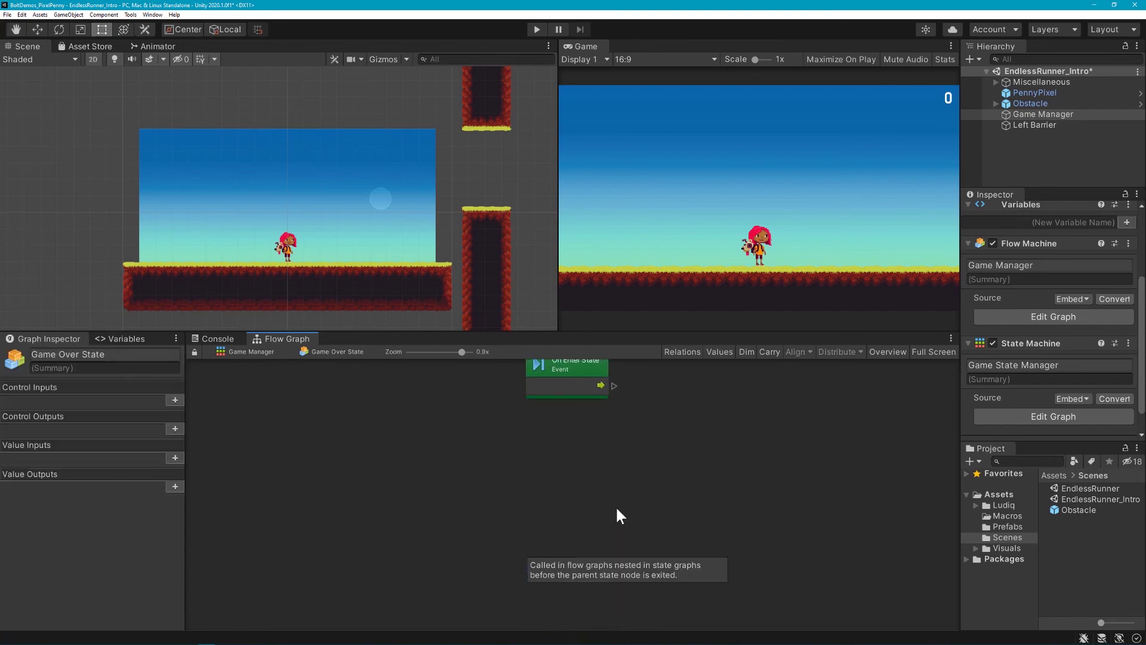
middle_drag(653, 540, 446, 499)
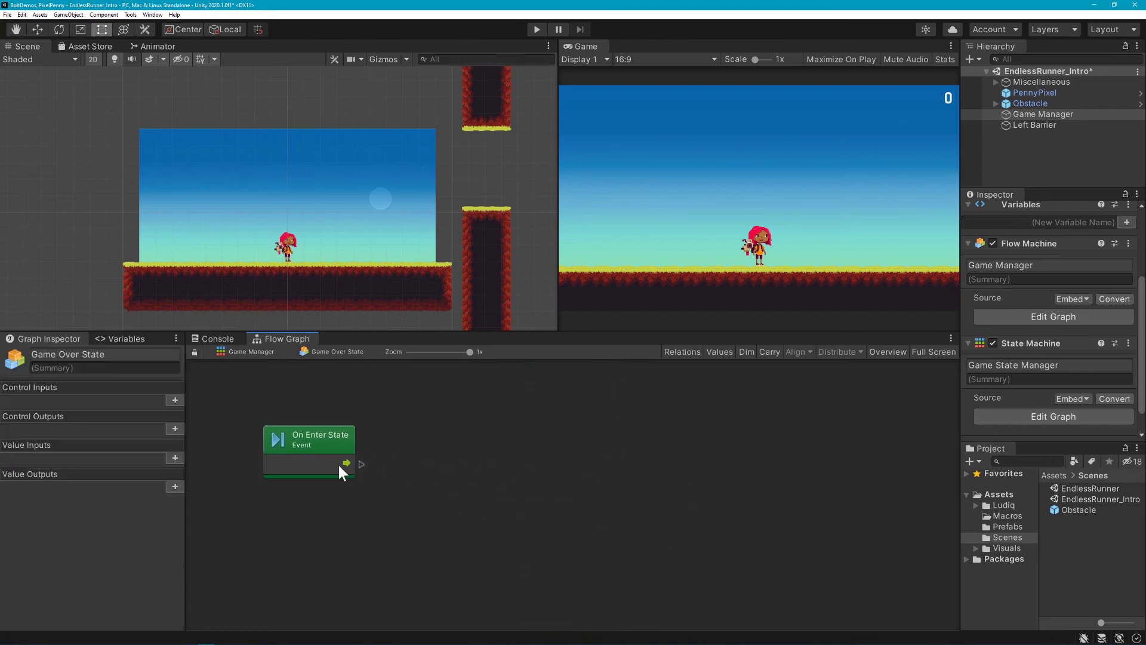
Chain On Enter State into a Game Object Destroy node and a TextMeshPro UGUI Set Text node.
drag(361, 463, 423, 463)
text(destroy)
click(490, 373)
drag(536, 462, 569, 457)
text(textmeshpro u)
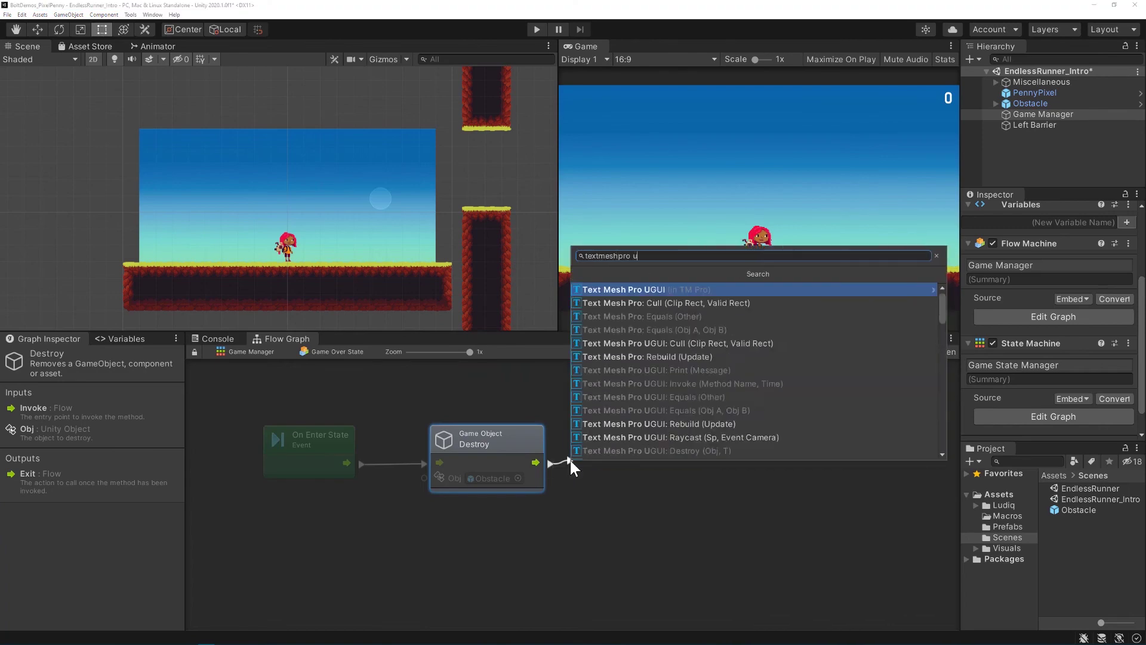
text(gui set text)
key(Return)
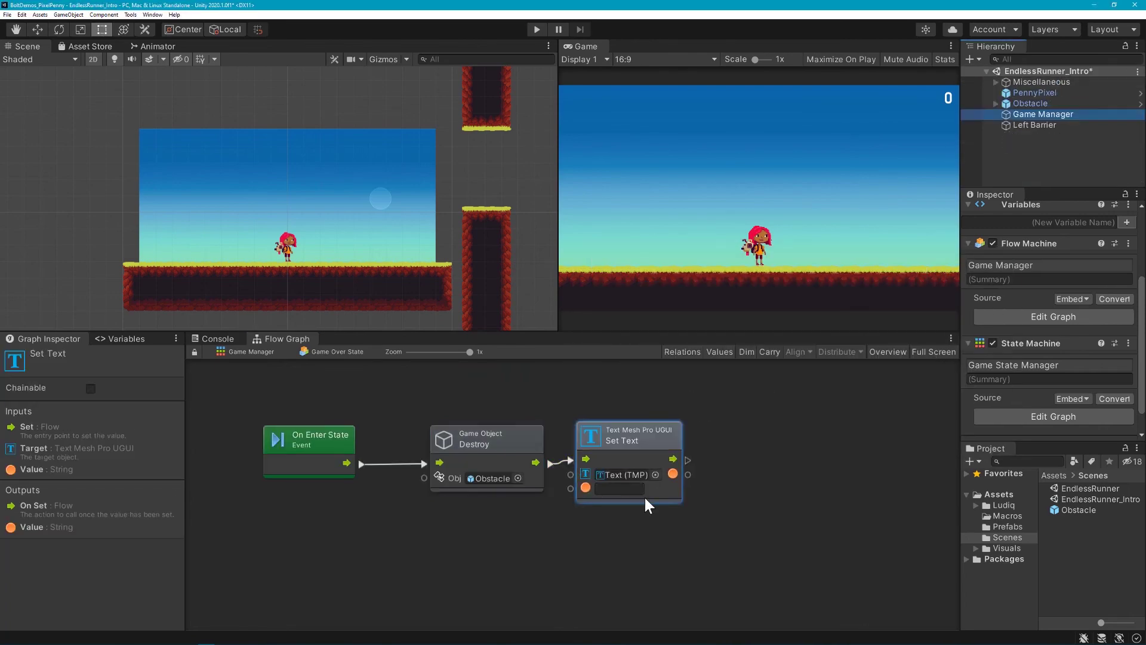
Add a Sprite Renderer Set Color node turning Background red, then start the game.
drag(687, 460, 713, 464)
text(set color)
key(Down)
key(Down)
key(Down)
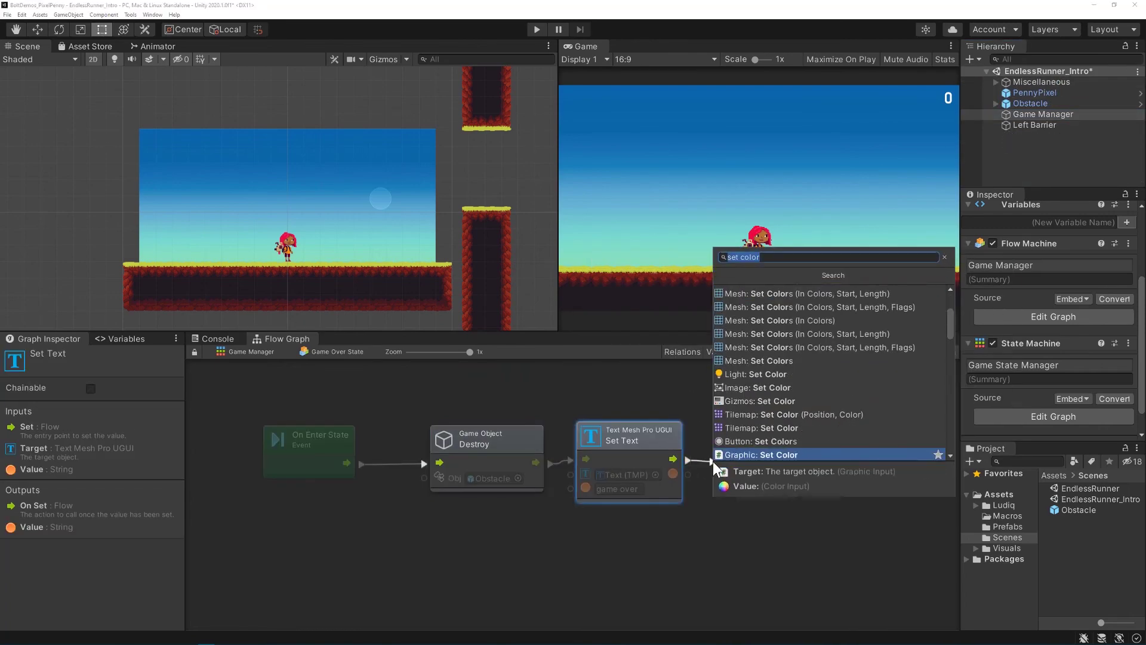
key(Down)
key(Down)
text(sprite renderer set color)
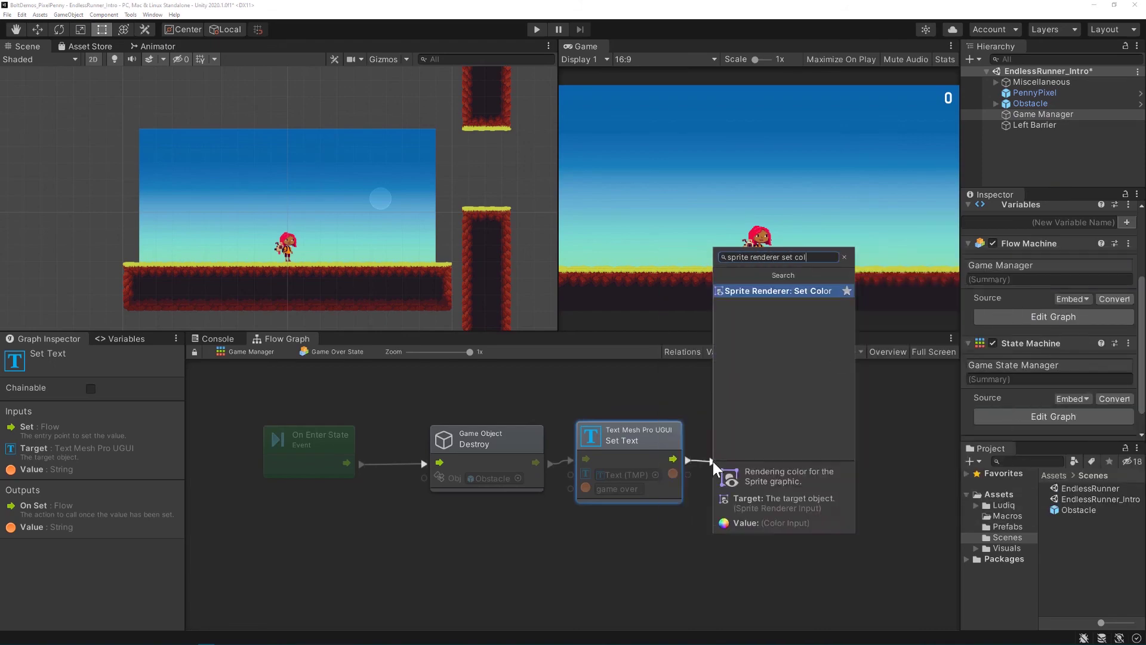
key(Return)
drag(972, 173, 755, 476)
click(755, 489)
click(848, 418)
click(919, 312)
click(898, 440)
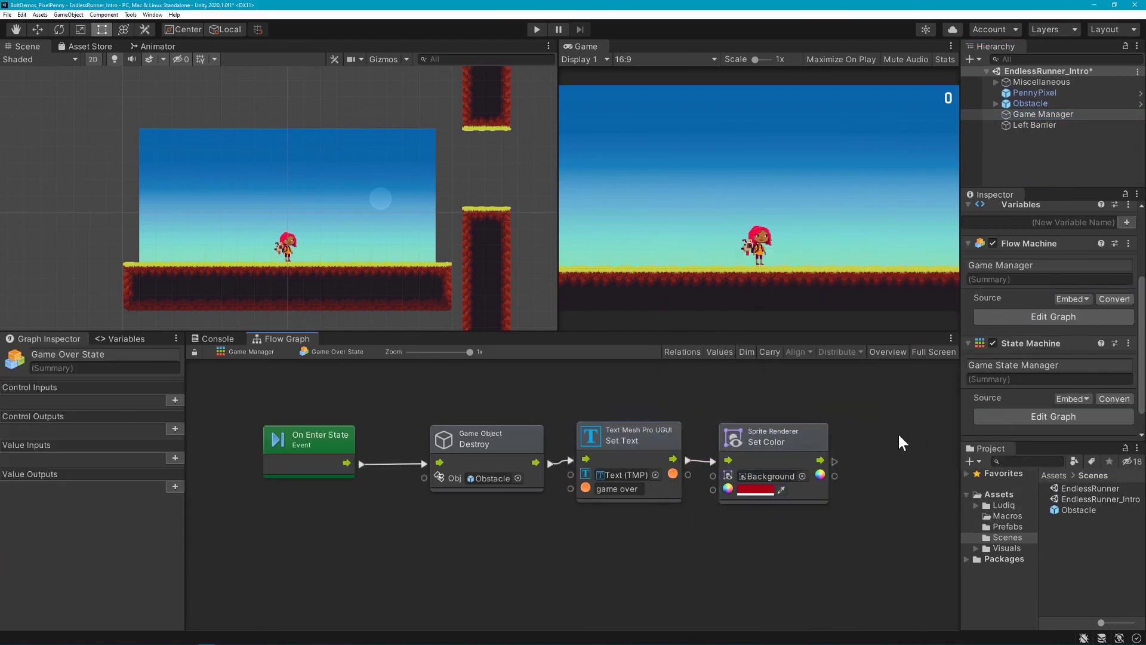
click(934, 444)
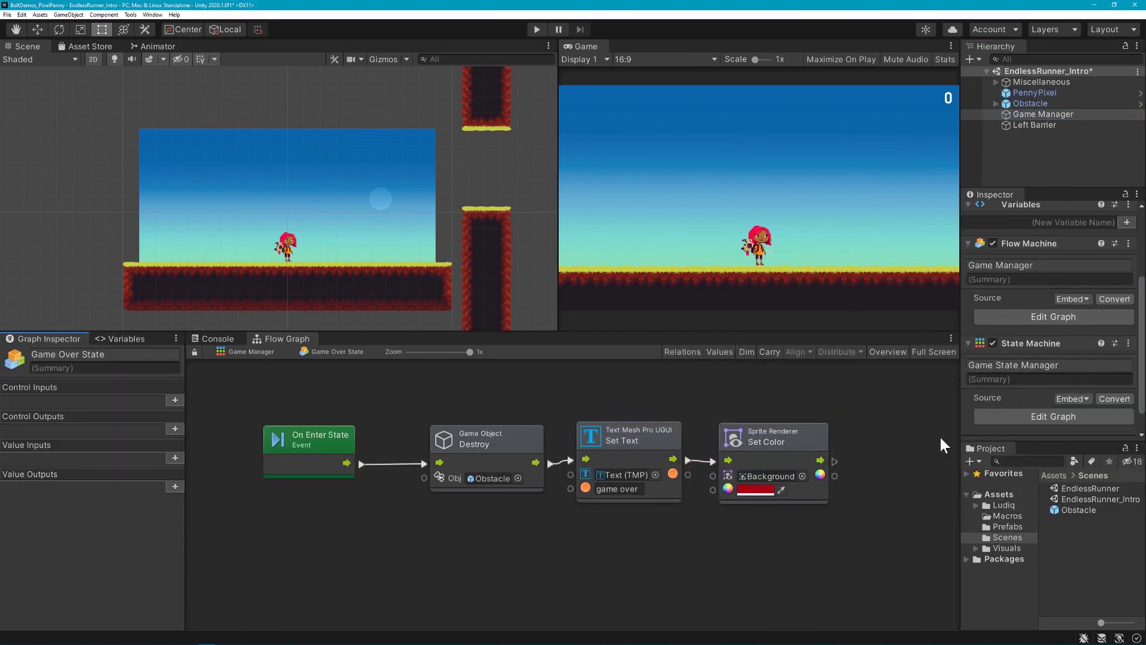
click(537, 30)
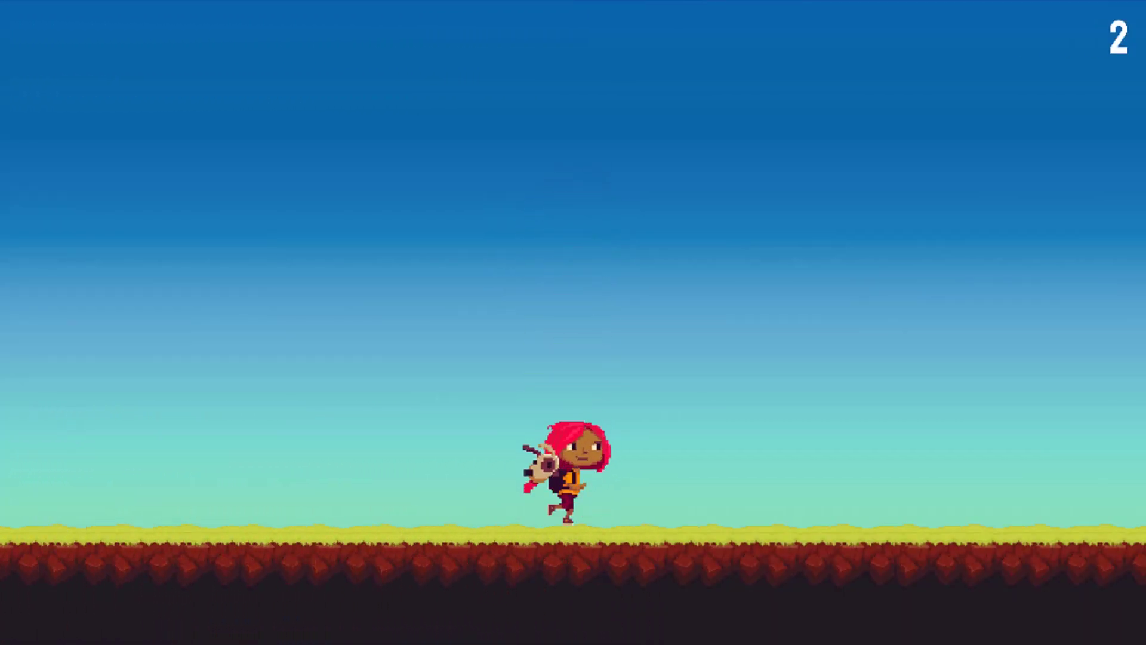
Jump twice to clear the incoming pillar in the running game.
key(space)
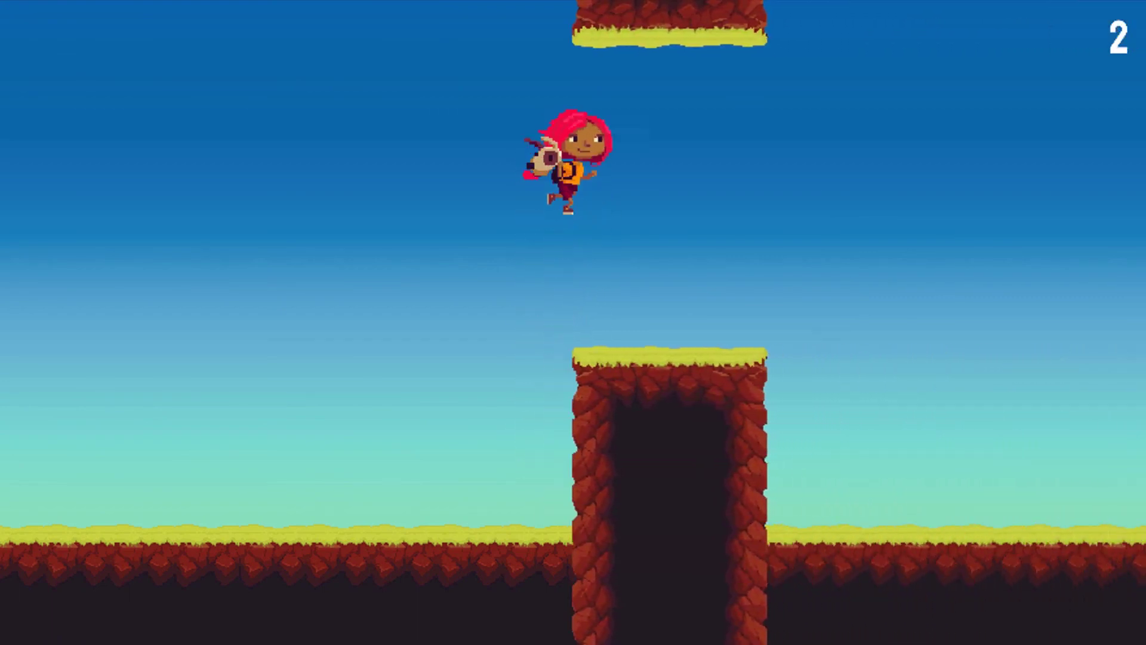
key(space)
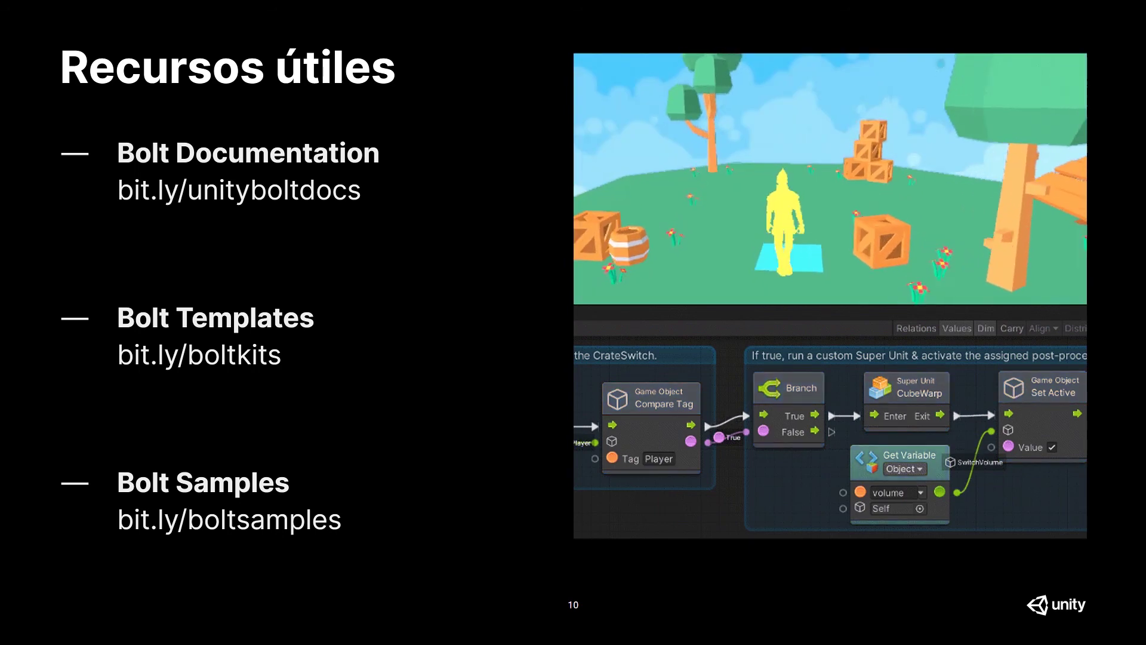
Advance from the resources slide to the closing '¡Gracias!' slide with the #Unity3D hashtag.
key(Right)
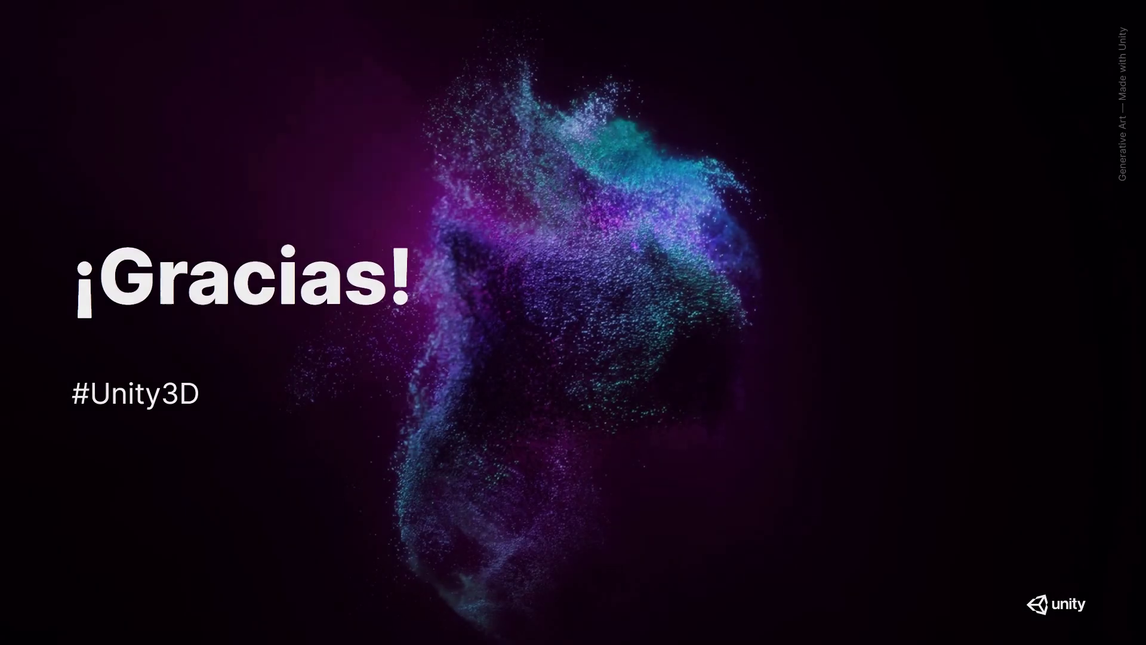